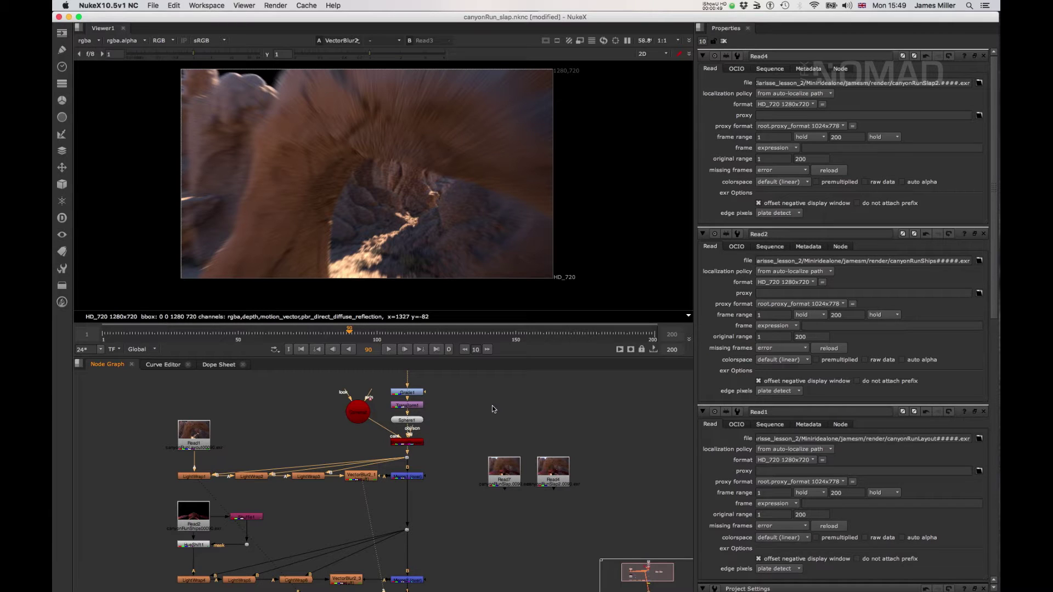
View the Read7 render in the viewer and play the sequence from the first frame, stopping at frame 42
scroll(473, 421, down, 5)
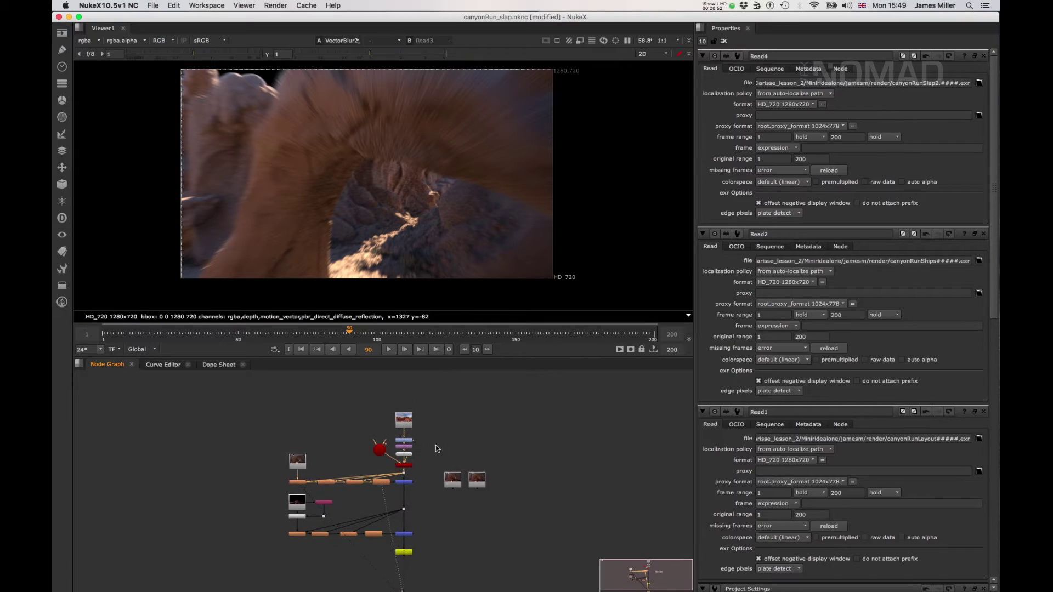
middle_drag(426, 453, 432, 437)
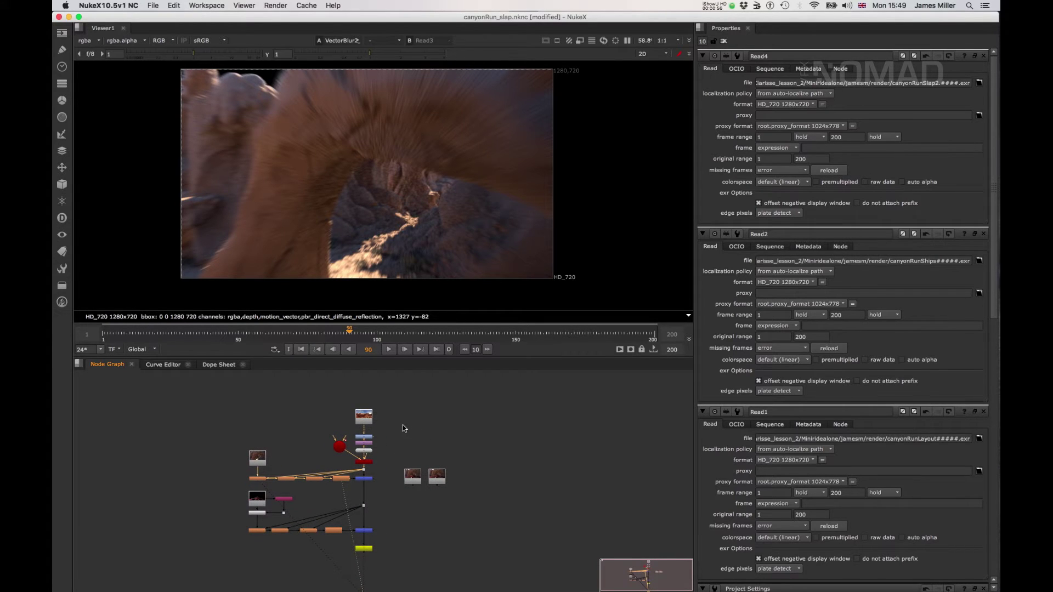
scroll(386, 438, right, 2)
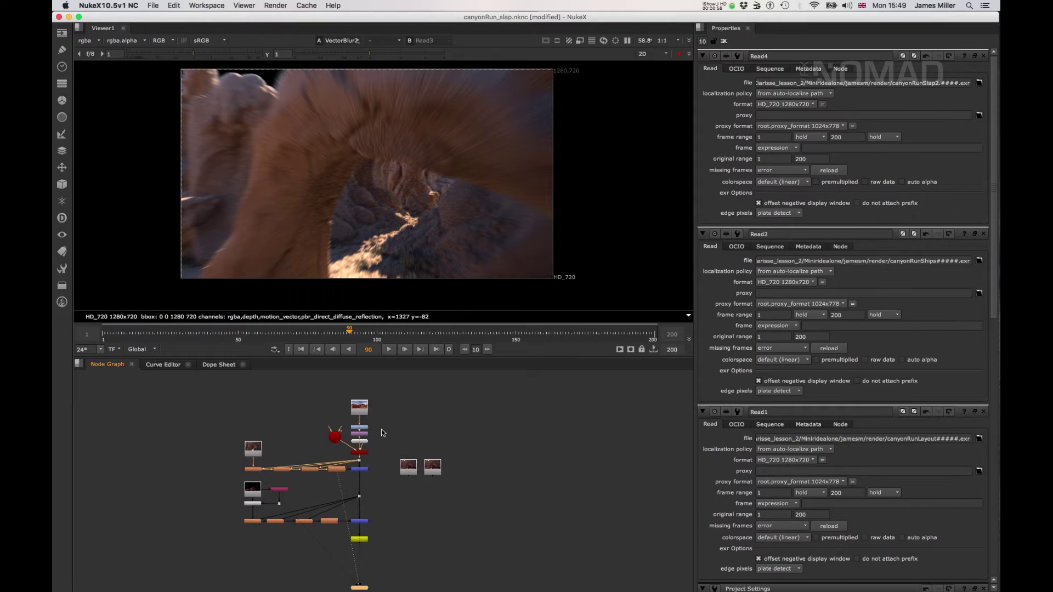
scroll(398, 419, up, 1)
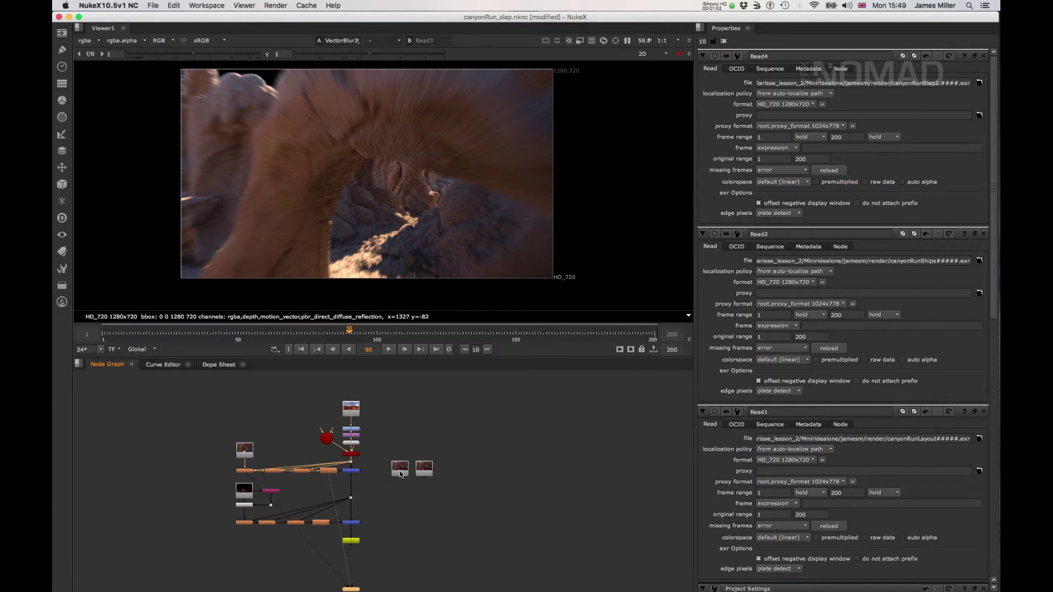
click(401, 472)
key(1)
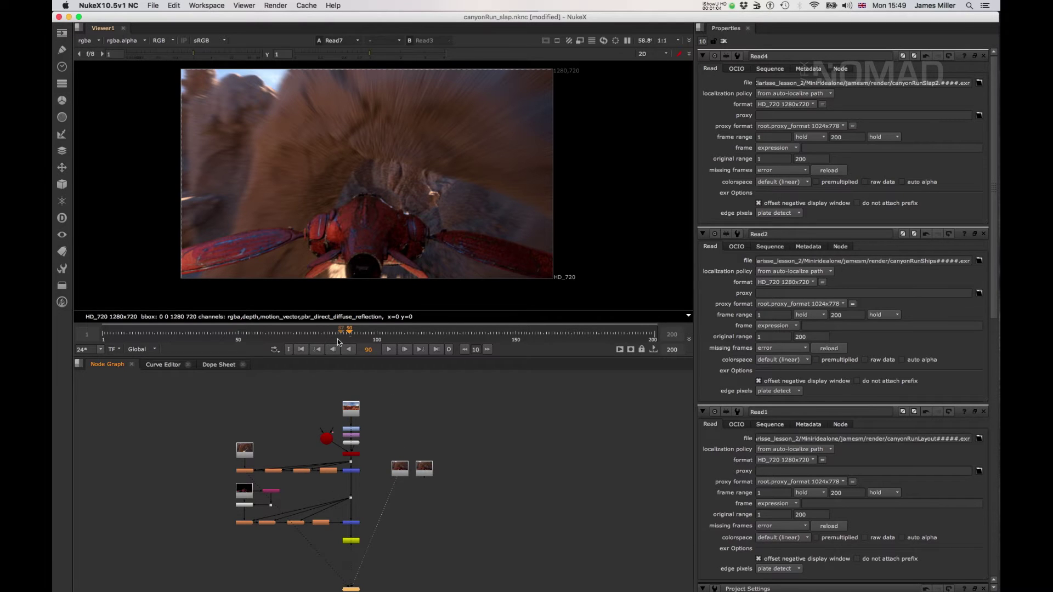
click(301, 350)
click(388, 349)
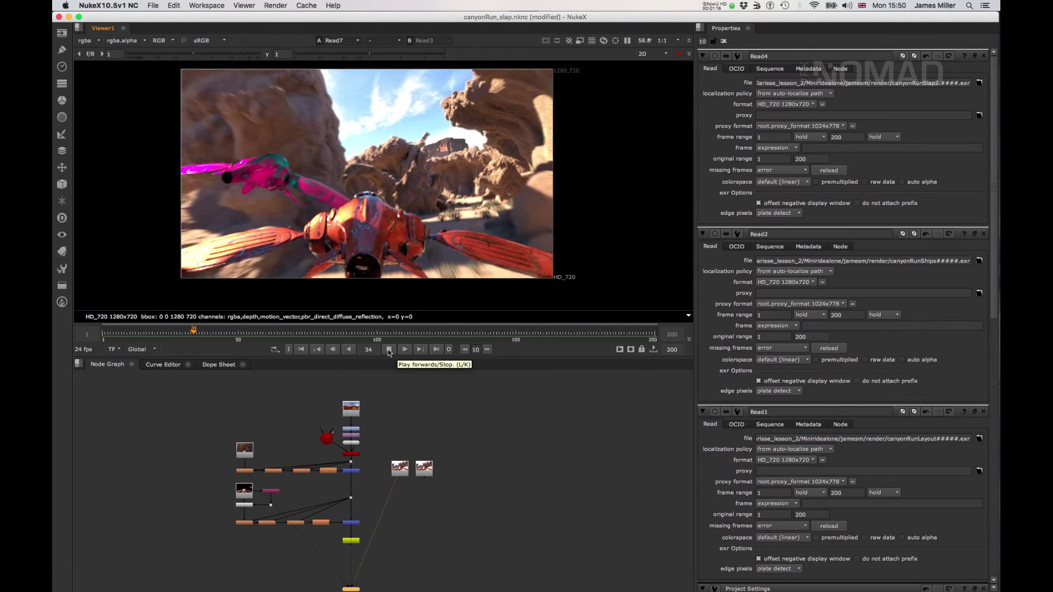
click(389, 350)
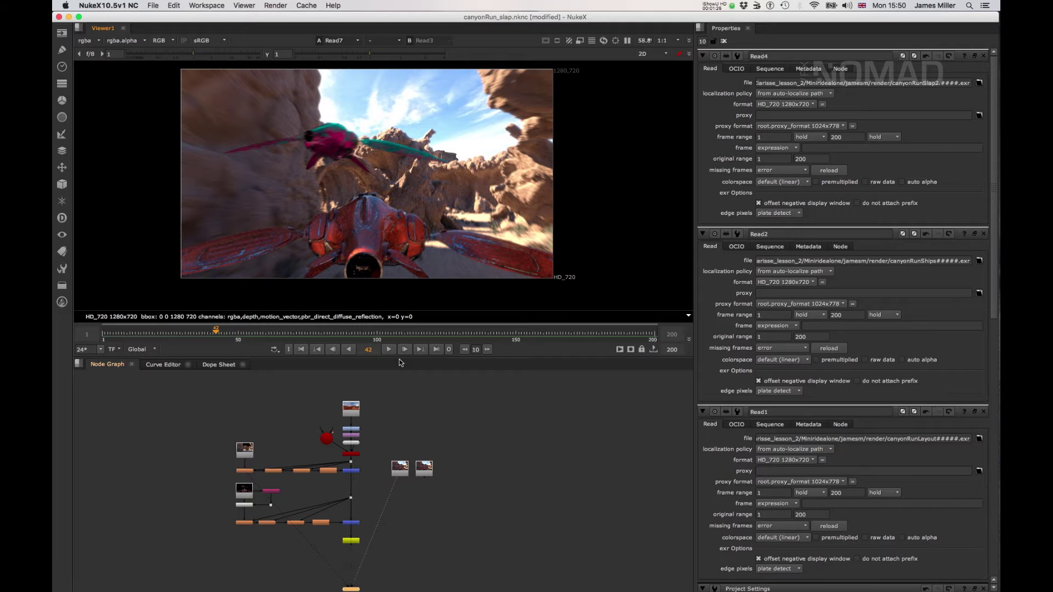
Start a new Read node in the empty graph area and browse to the Clarisse_lesson_2/lessonBundle folder
drag(484, 433, 457, 470)
click(394, 424)
scroll(393, 423, up, 3)
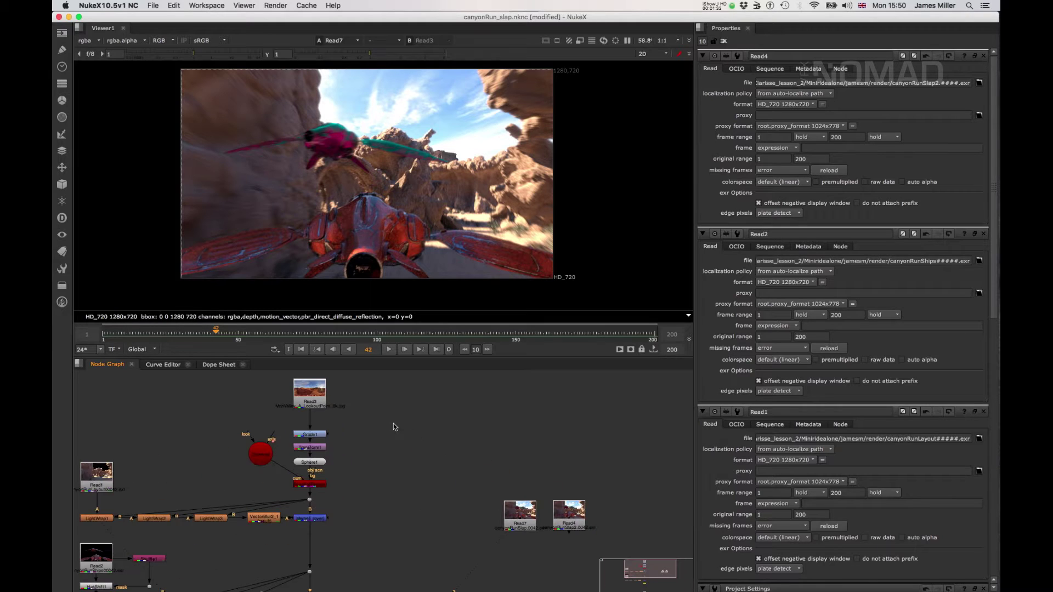
key(r)
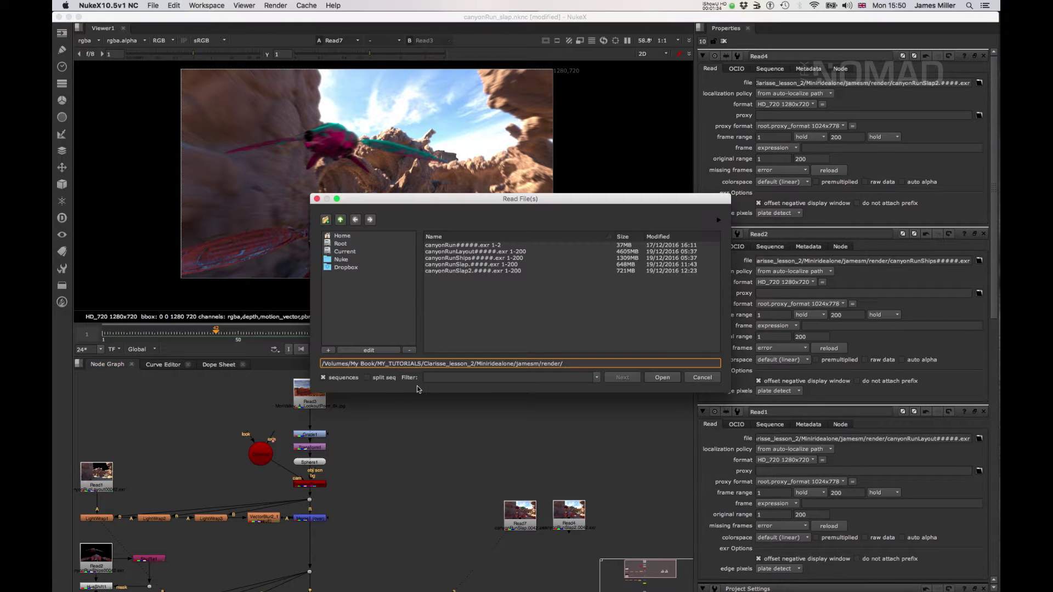
click(339, 219)
click(340, 219)
click(340, 219)
double_click(446, 245)
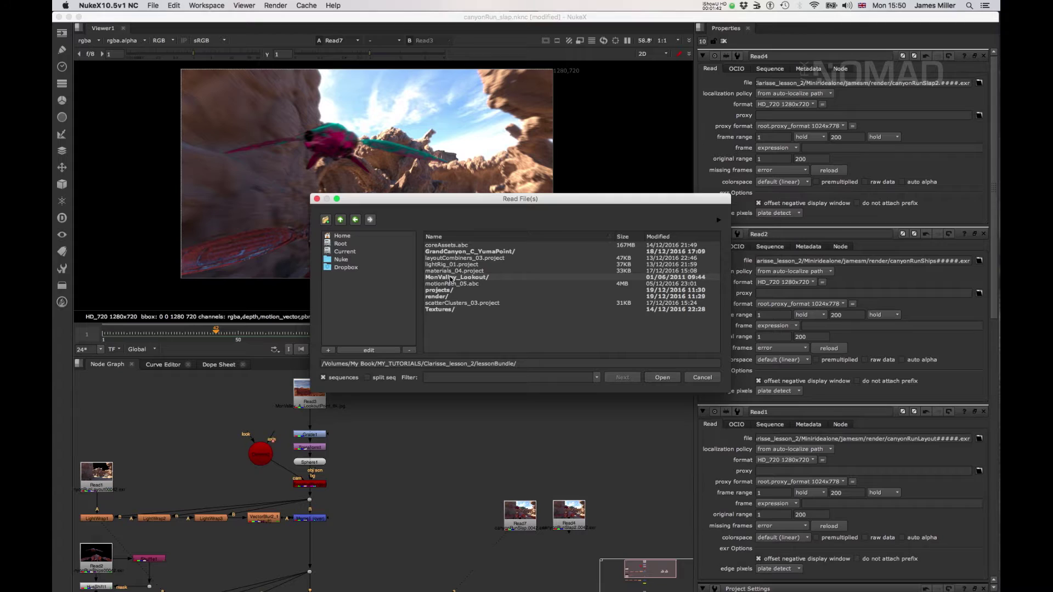
Look inside the GrandCanyon_C_YumaPoint folder and highlight HDRI_originalwebsite.rtf
click(456, 252)
double_click(456, 252)
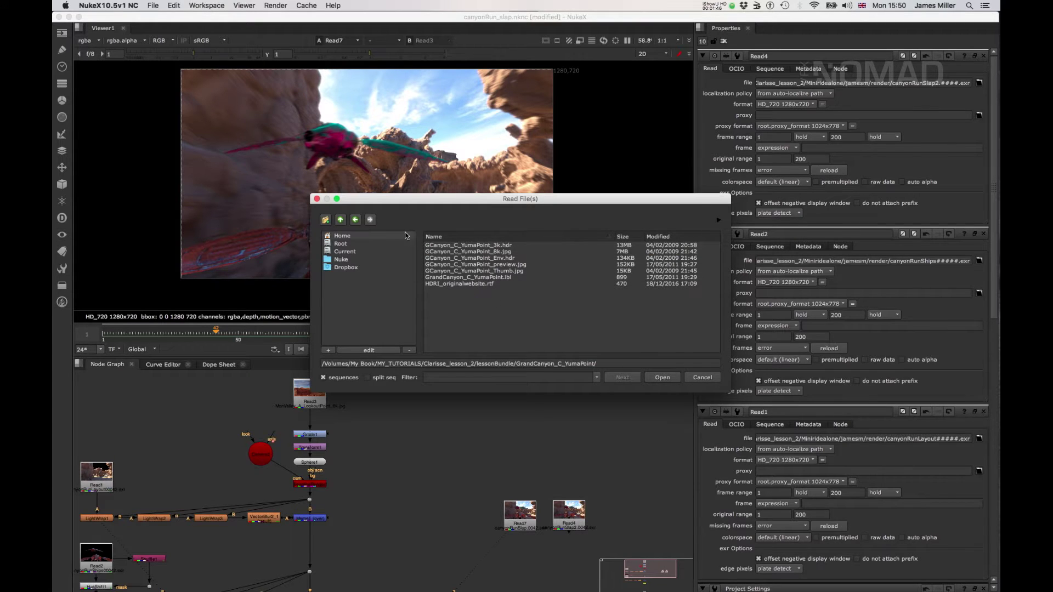
click(470, 284)
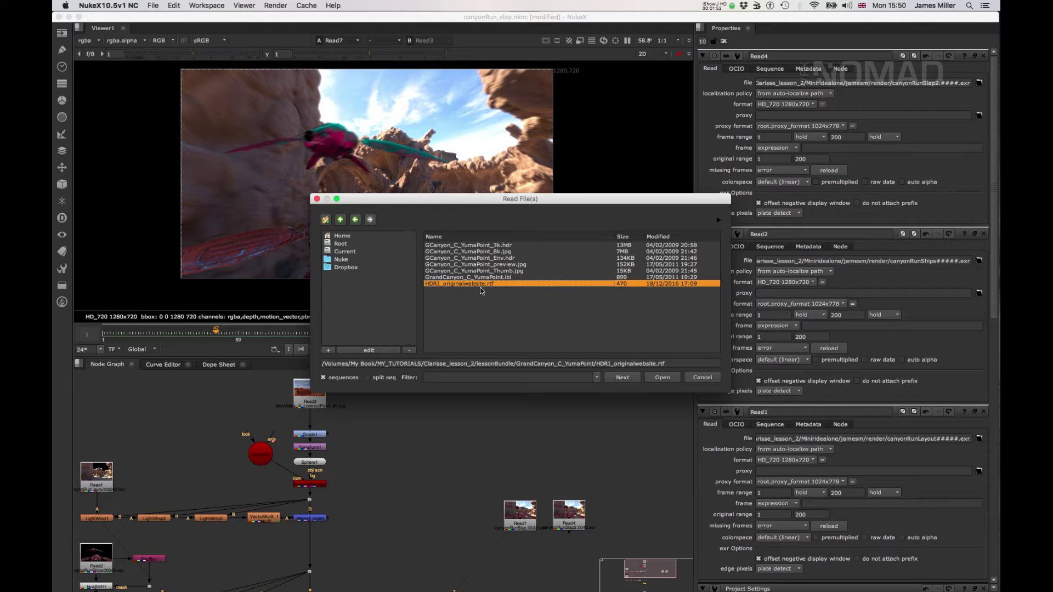
Import MonValley_A_LookoutPoint_8k.jpg from the MonValley_Lookout folder as a Read node and show it in the viewer
click(340, 219)
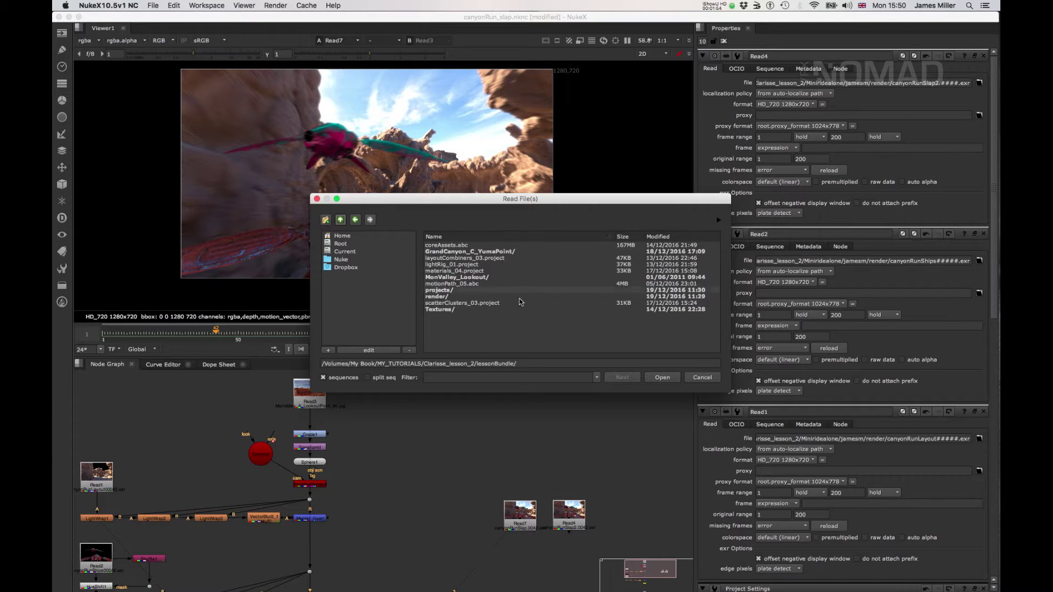
double_click(475, 277)
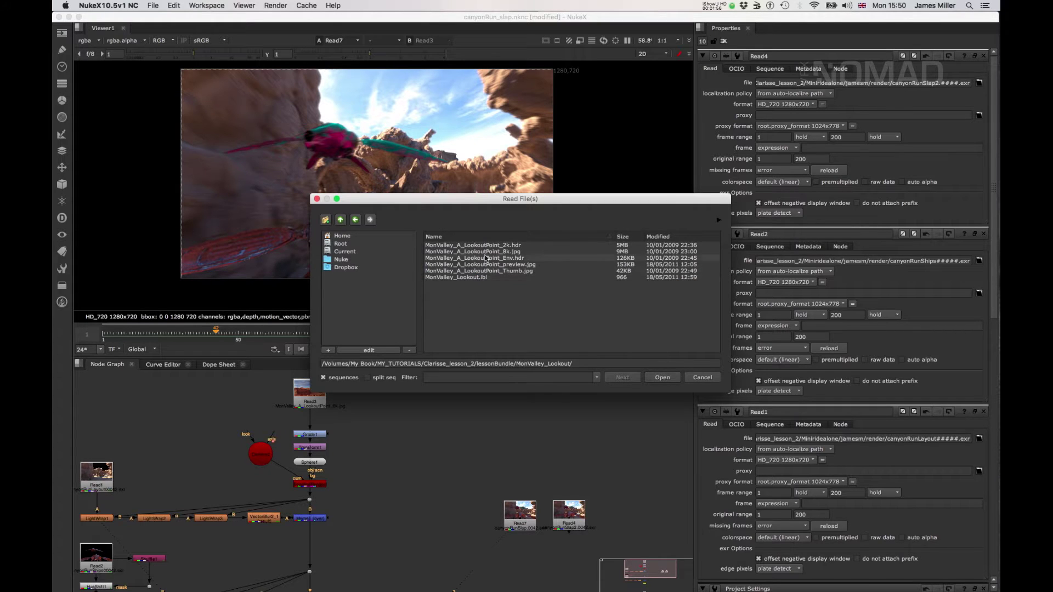
click(499, 252)
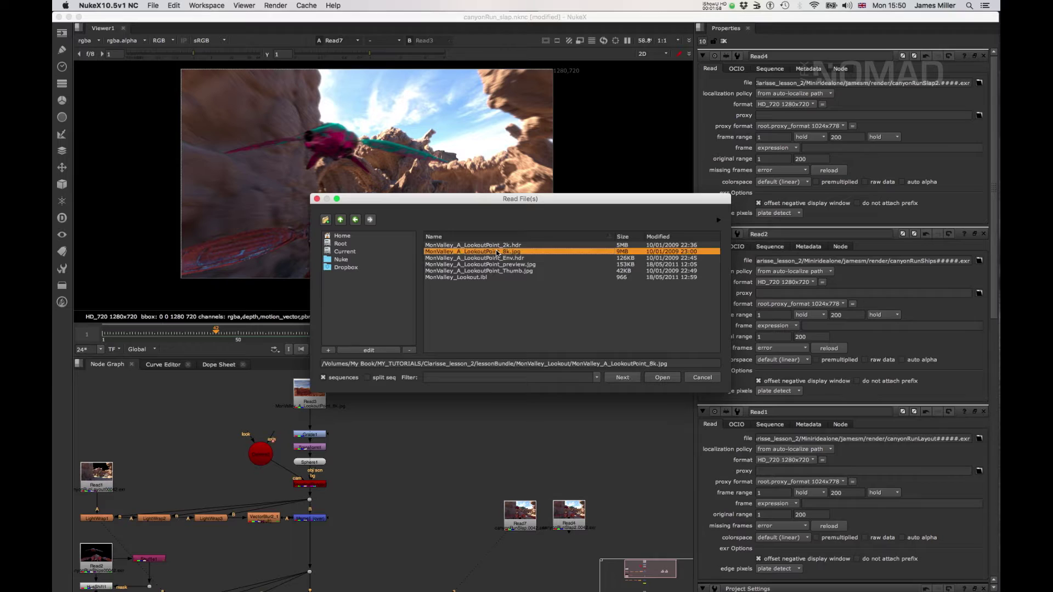
click(662, 378)
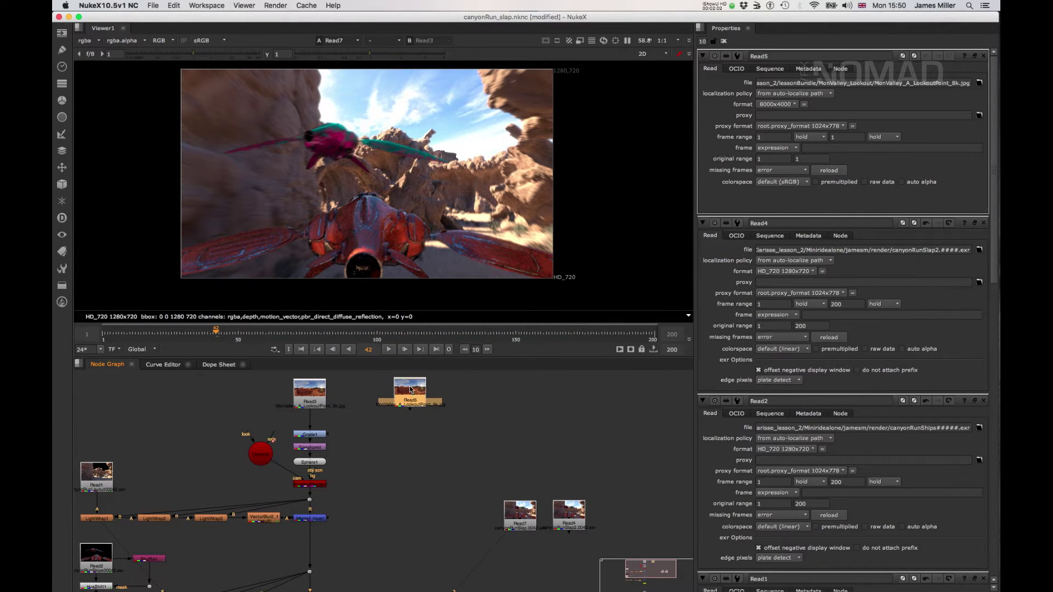
click(410, 388)
key(1)
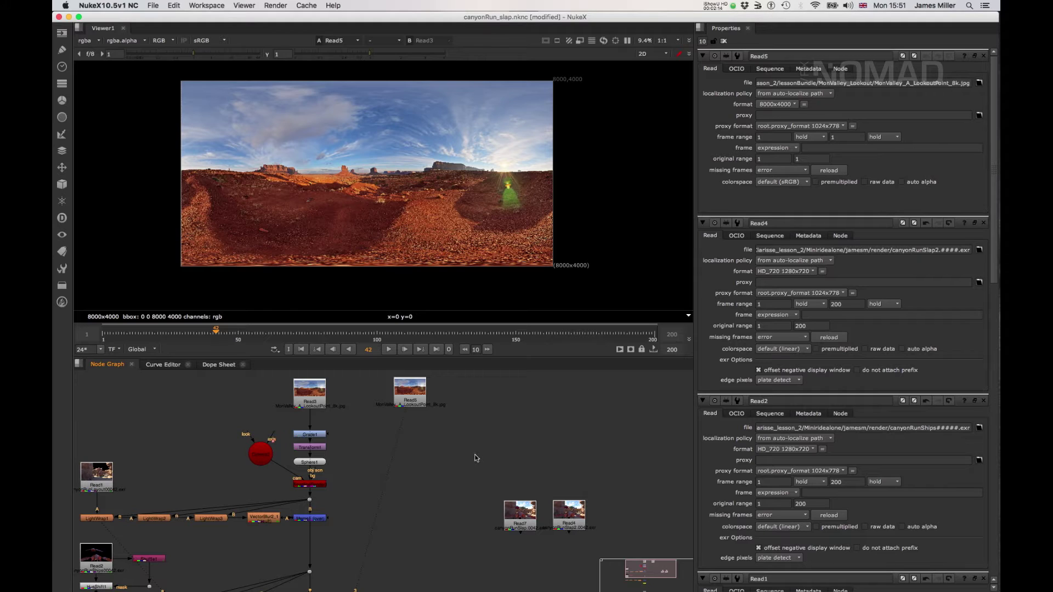
Move the new panorama Read node farther from the existing node tree and attach a Sphere node to it
drag(415, 396, 456, 401)
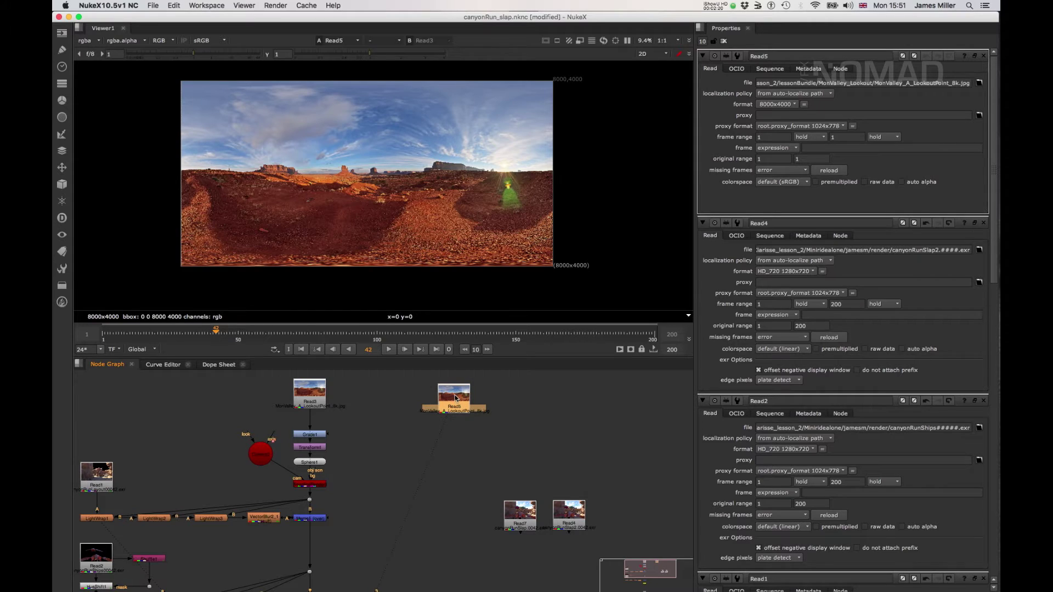
drag(452, 399, 455, 394)
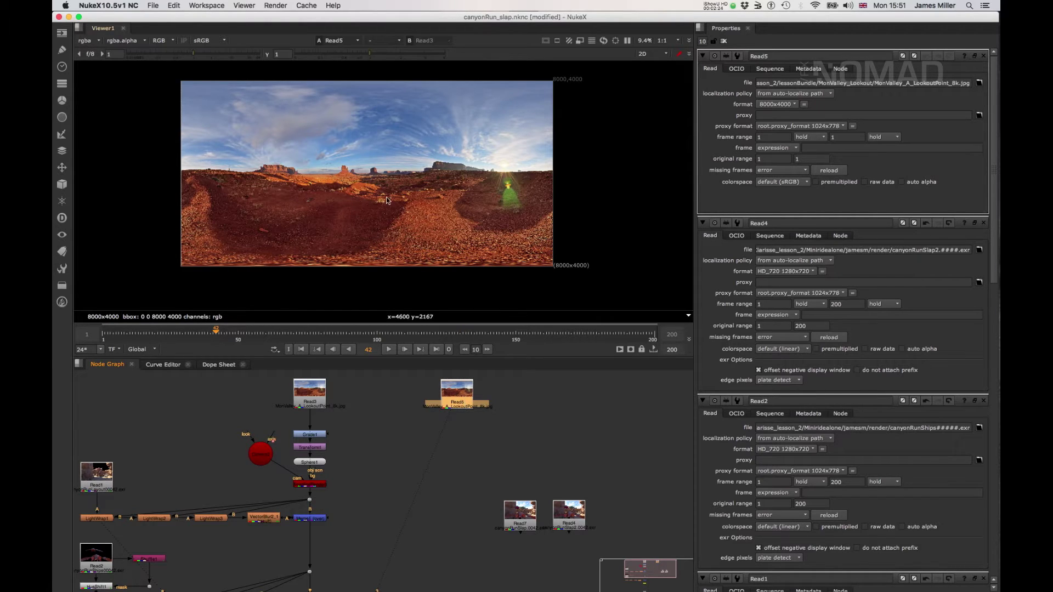
click(465, 396)
key(Tab)
text(sphere)
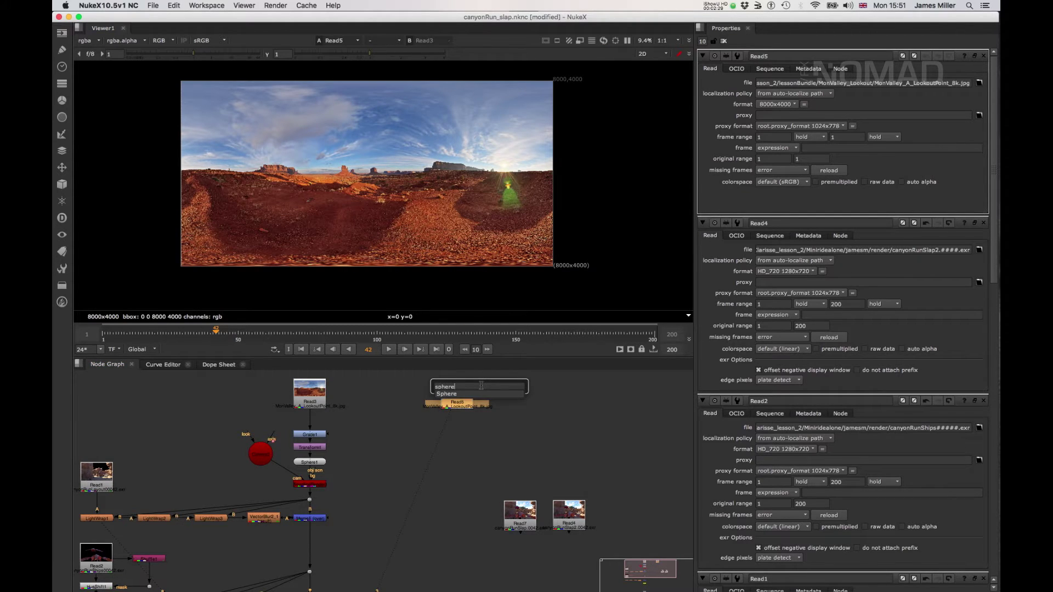
key(Down)
key(Return)
Add a ScanlineRender node beneath the new Sphere and space the nodes out vertically under the panorama Read
scroll(450, 237, down, 2)
key(Tab)
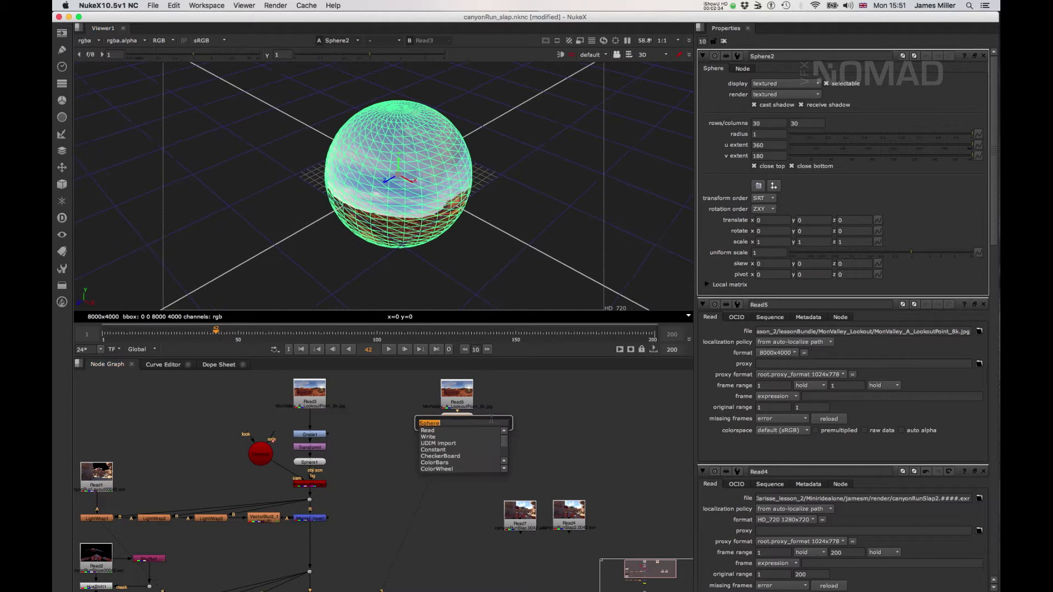
text(scanlineRend)
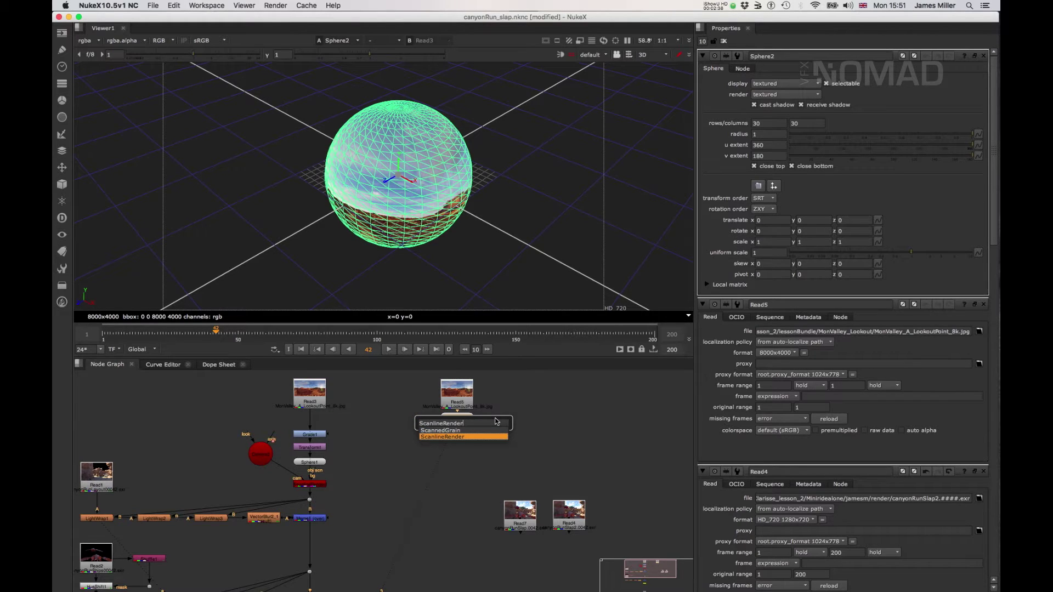
key(Return)
drag(496, 421, 450, 460)
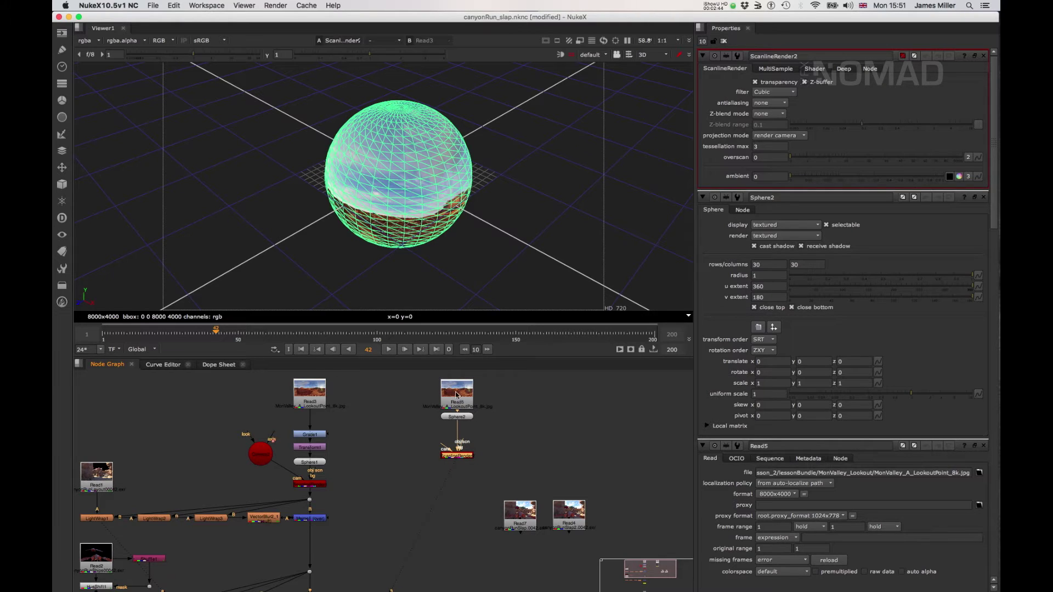
drag(463, 417, 393, 421)
click(461, 457)
click(386, 421)
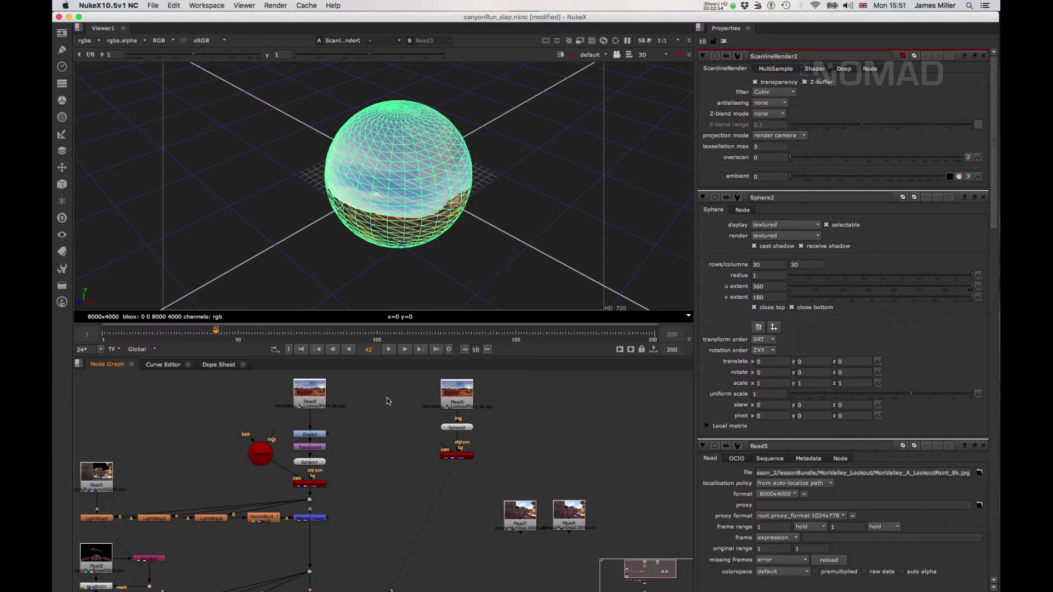
Add a ReadGeo node and load motionPath_05.abc from the lessonBundle folder, creating its camera beside the panorama branch
key(Tab)
text(real)
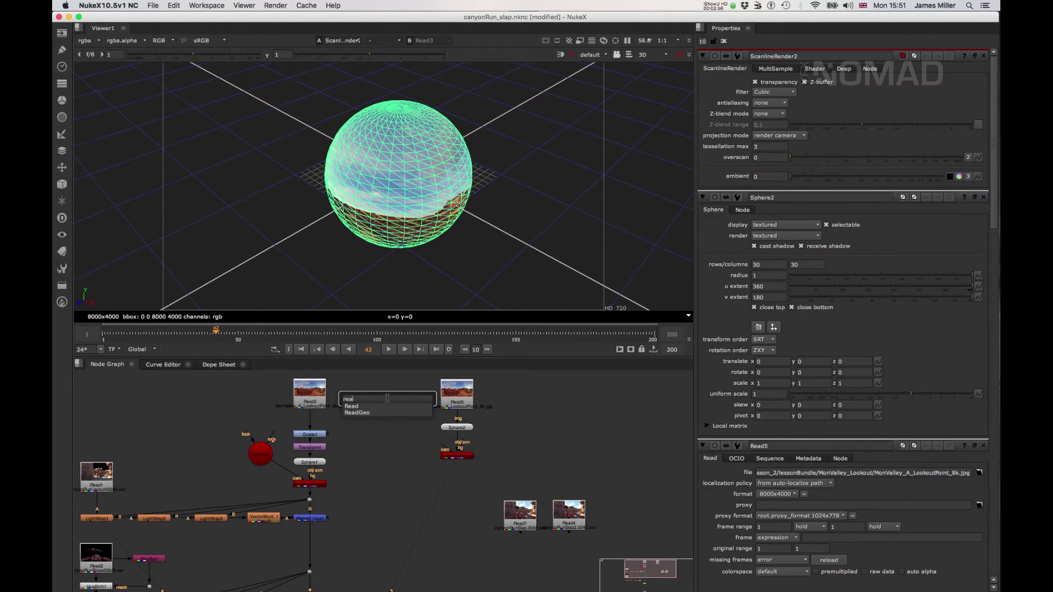
text(geo)
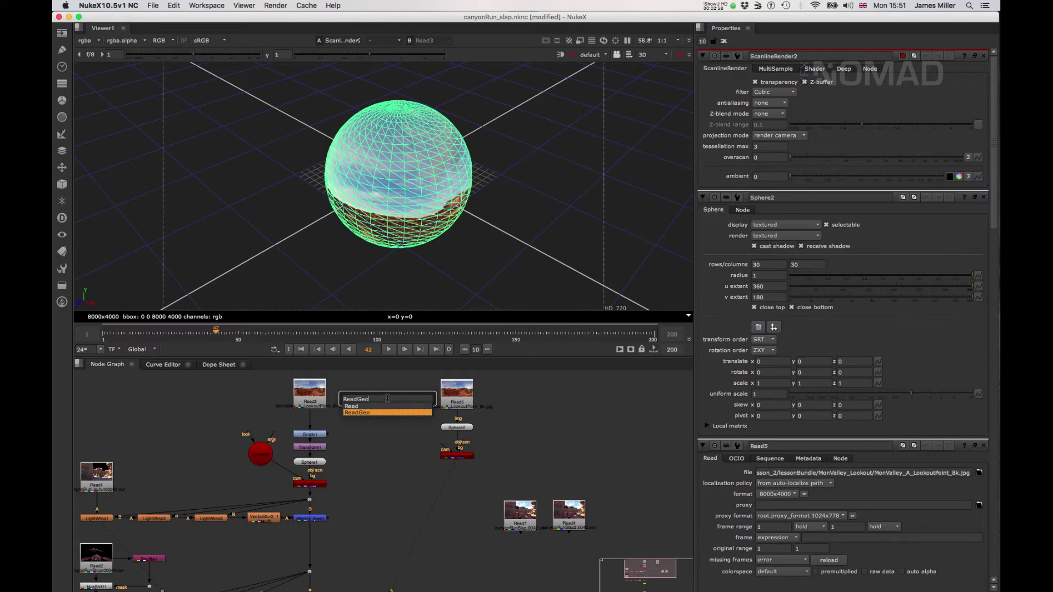
key(Return)
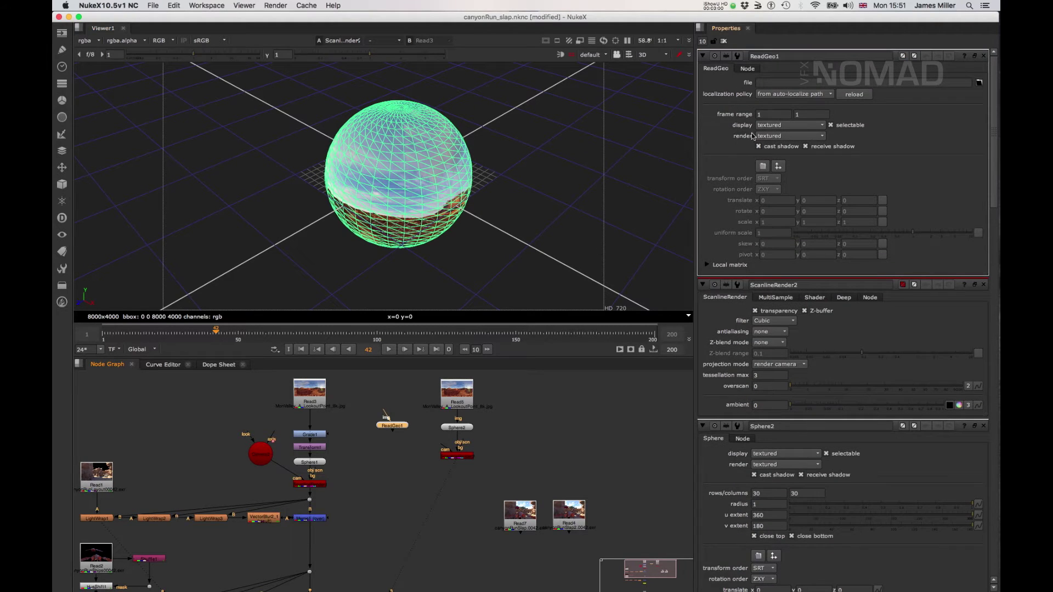
click(979, 83)
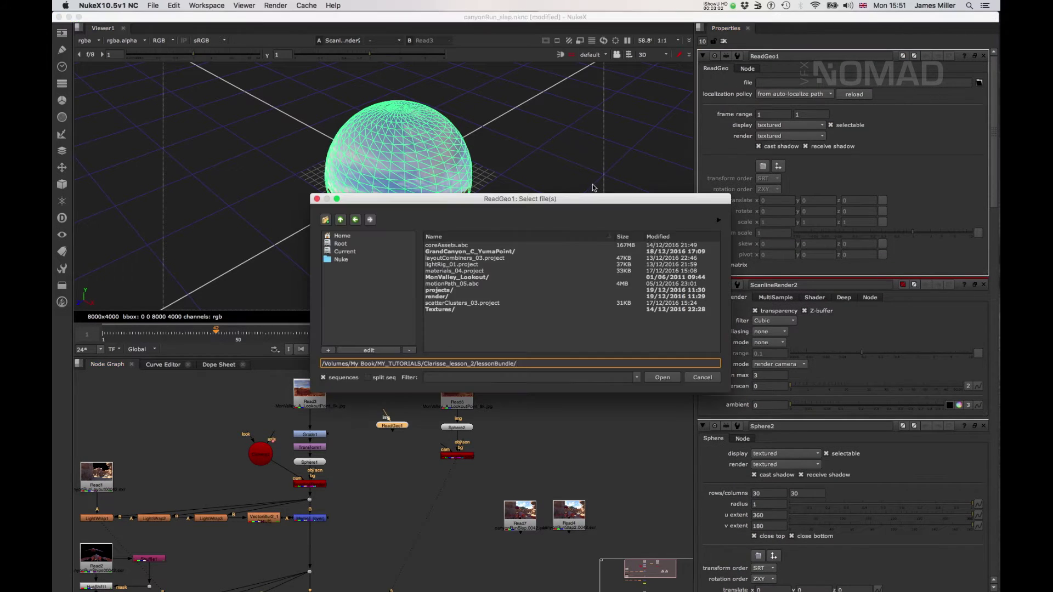
click(454, 284)
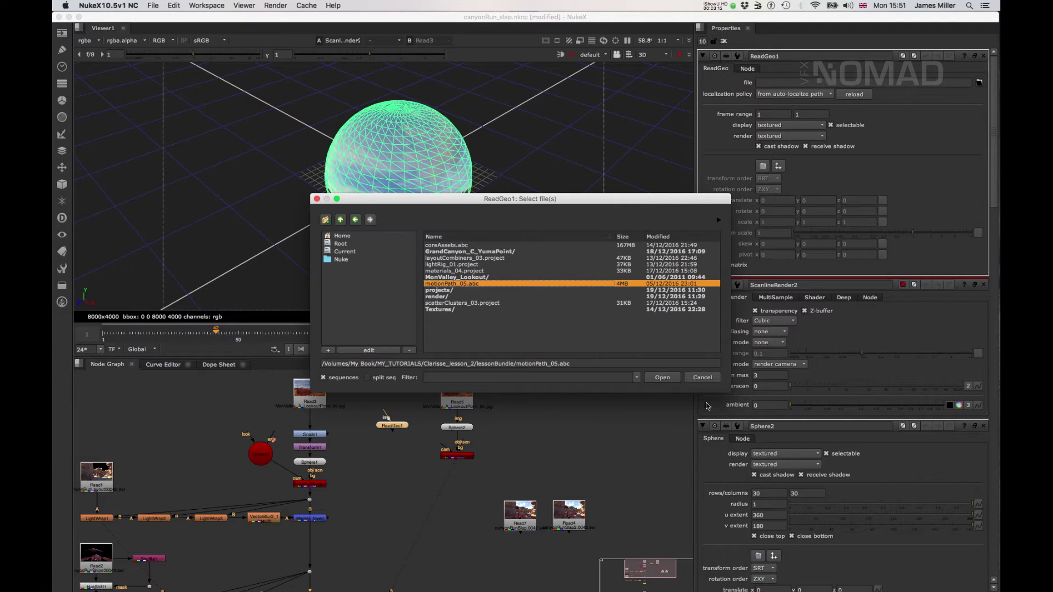
click(667, 378)
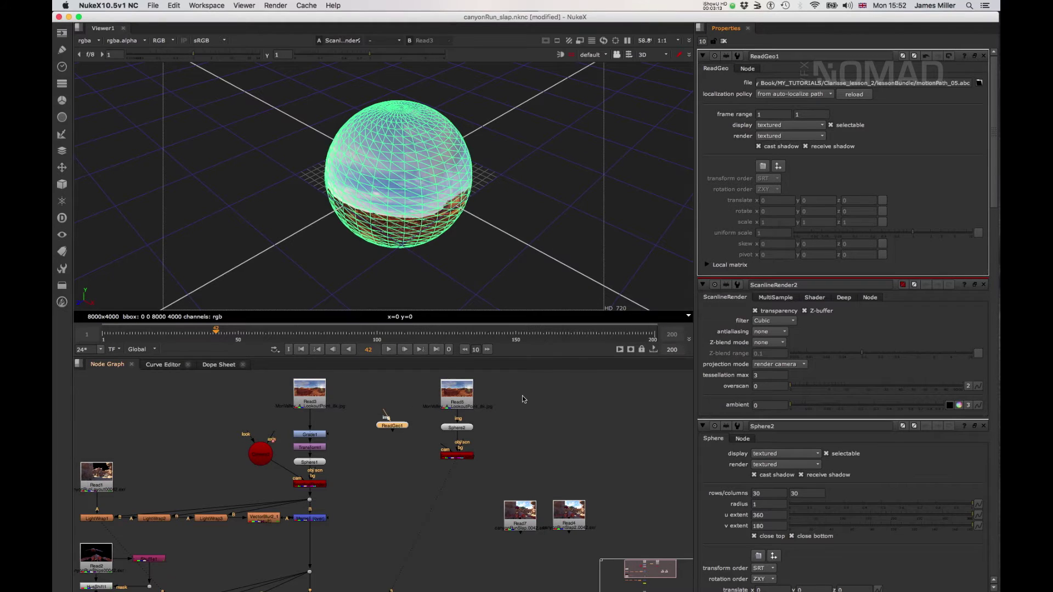
click(414, 492)
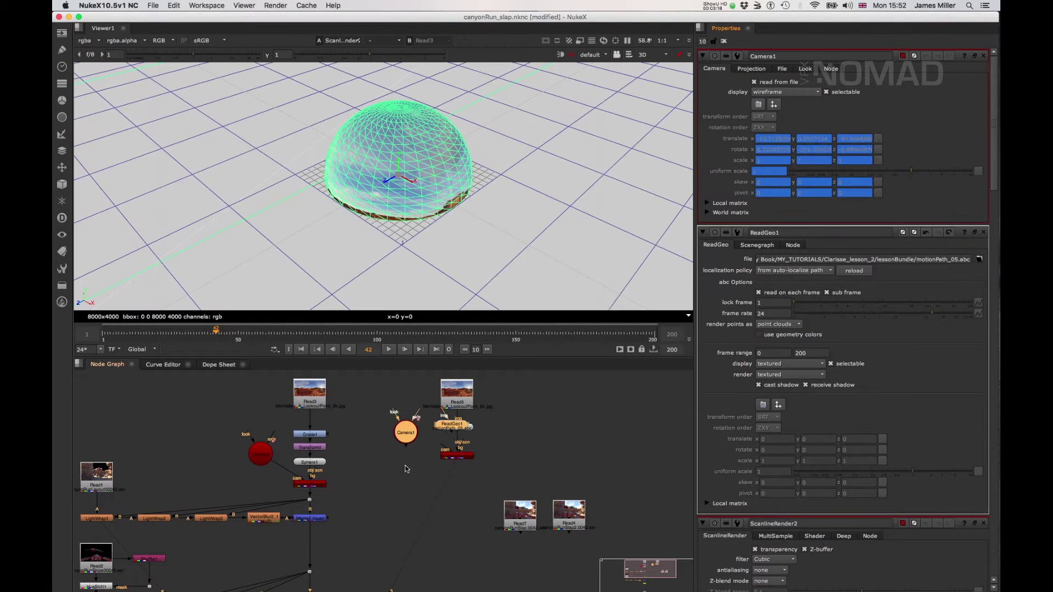
Pull the ReadGeo node away from the panorama branch and delete it
click(458, 426)
drag(459, 426, 553, 417)
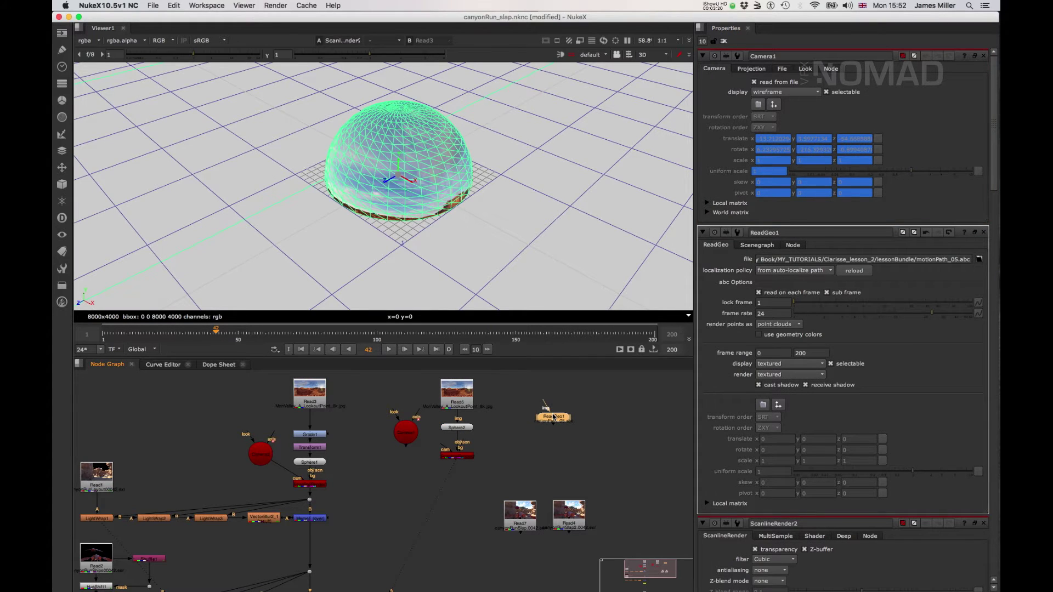
key(Delete)
Connect the imported camera to the new ScanlineRender's cam input and switch the viewer to the 2D render
drag(408, 433, 410, 428)
drag(443, 450, 406, 433)
click(459, 457)
click(461, 462)
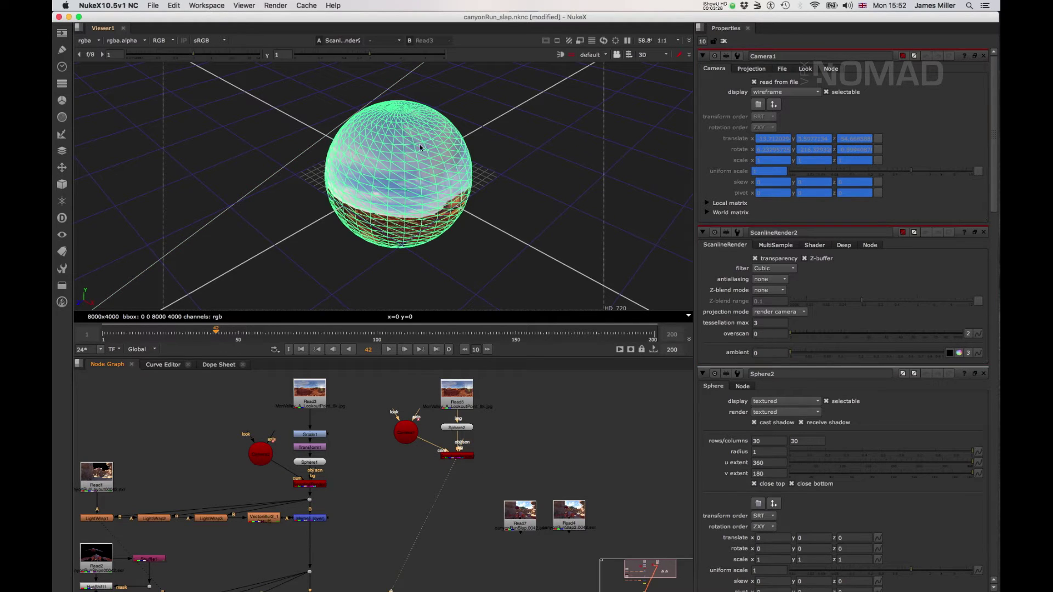
key(Tab)
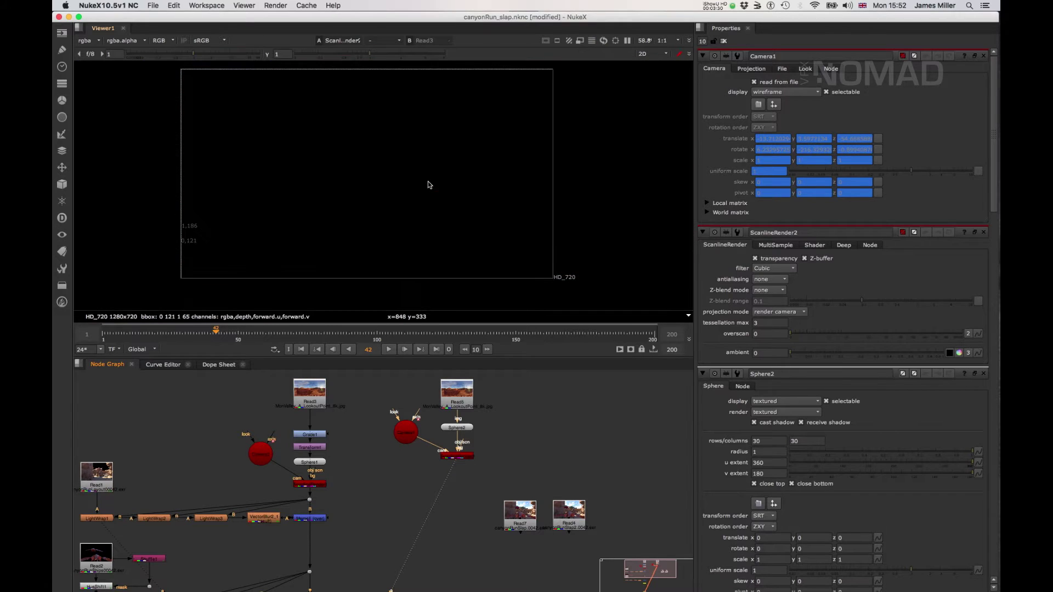
drag(463, 458, 464, 475)
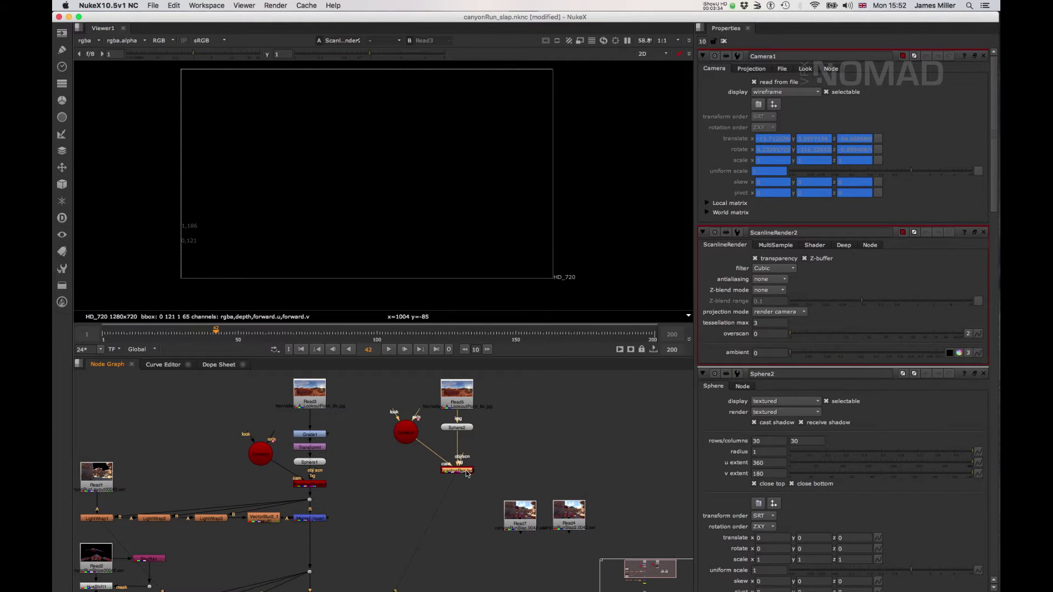
At frame 22, check the formats of the canyon slap and layout Reads against the project's full size format
click(165, 330)
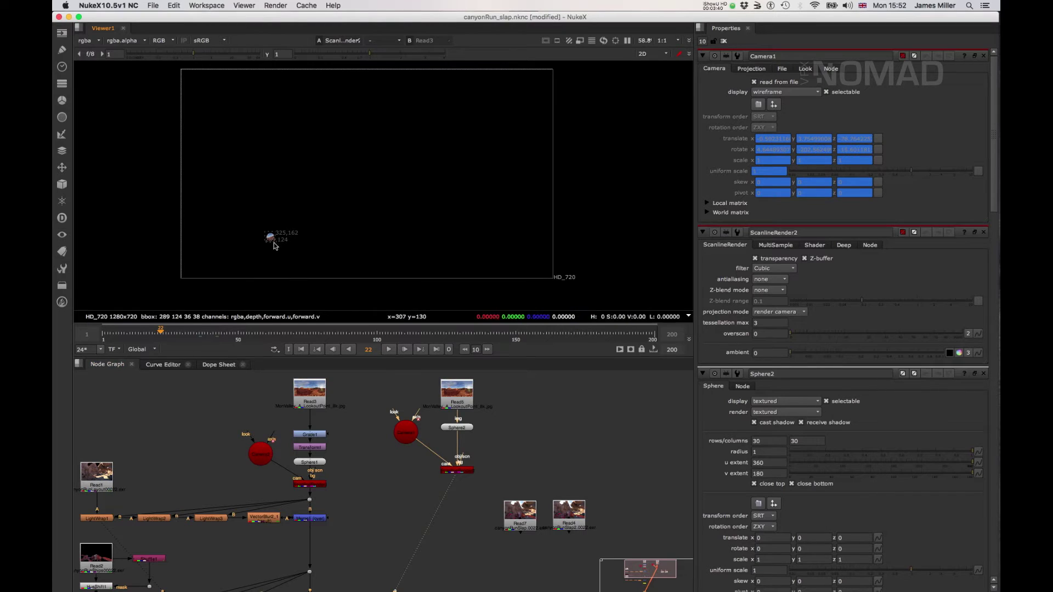
double_click(528, 512)
double_click(92, 479)
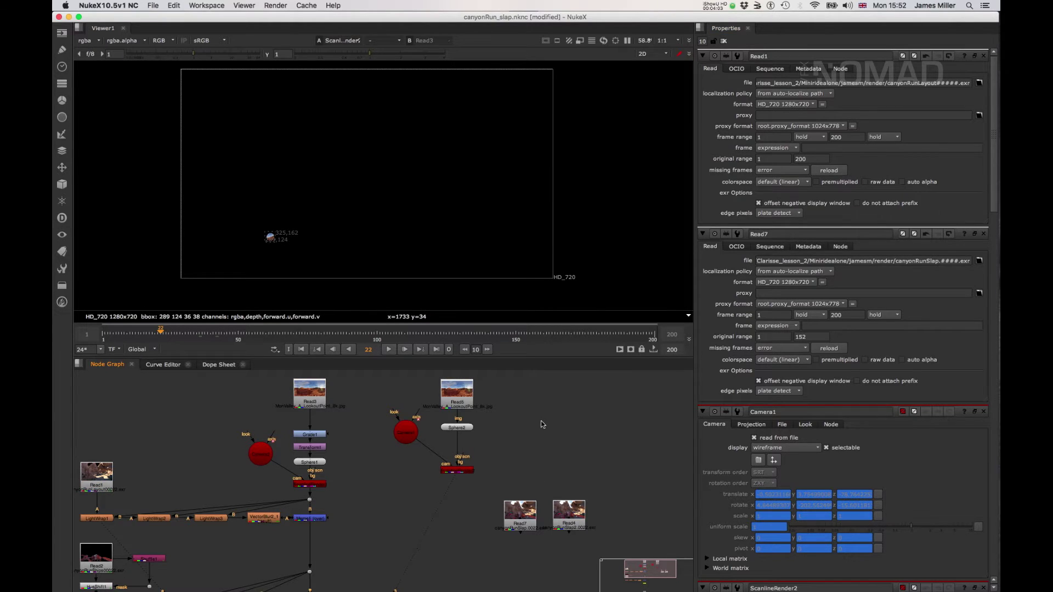
key(s)
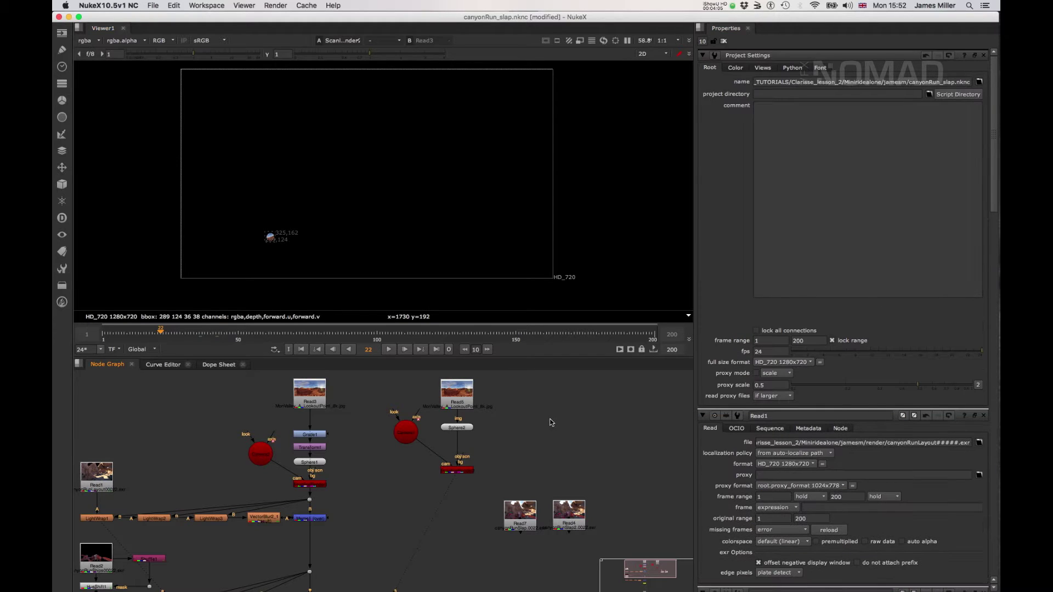
click(793, 364)
click(601, 456)
Reposition the new ScanlineRender node and align the panorama Read and its Sphere vertically with it
drag(450, 474, 442, 479)
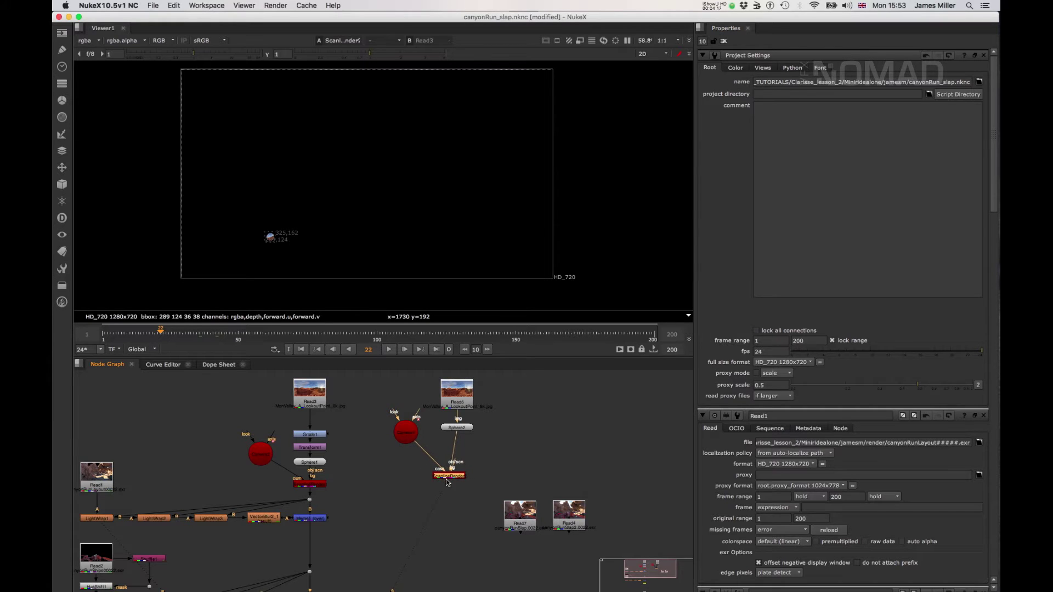
click(444, 483)
drag(493, 436, 420, 372)
key(l)
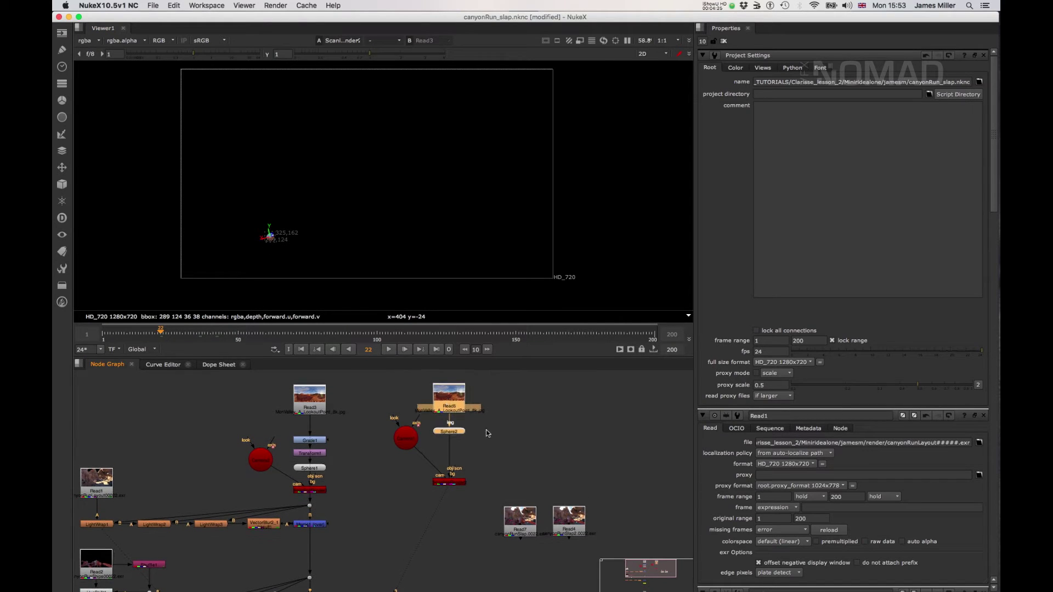
Set the panorama Sphere's scale to 100 in x, y and z and its uniform scale to 10
double_click(448, 431)
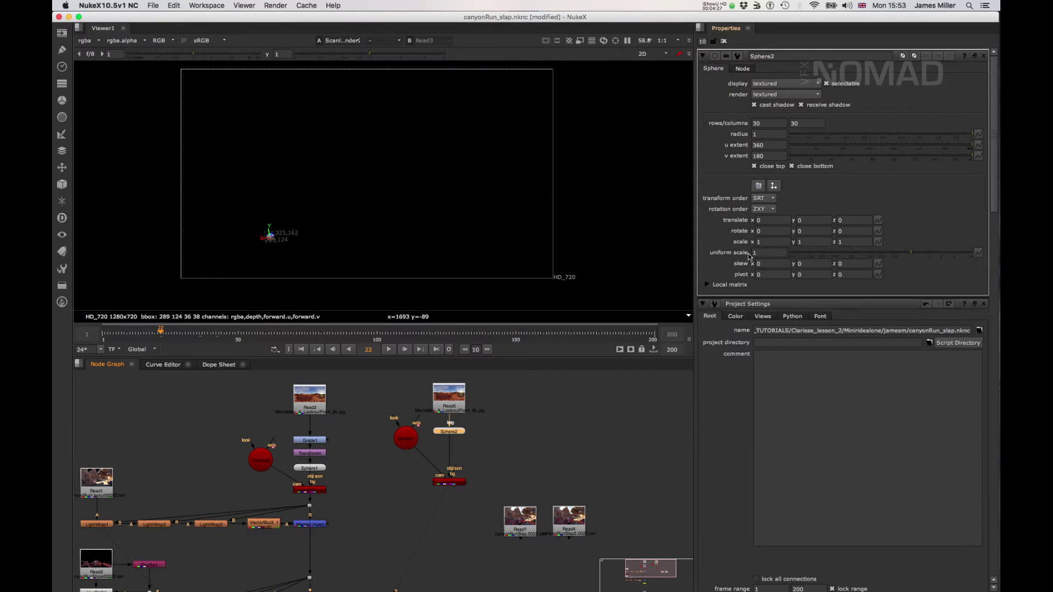
click(769, 243)
text(00)
key(Tab)
text(100)
key(Tab)
text(100)
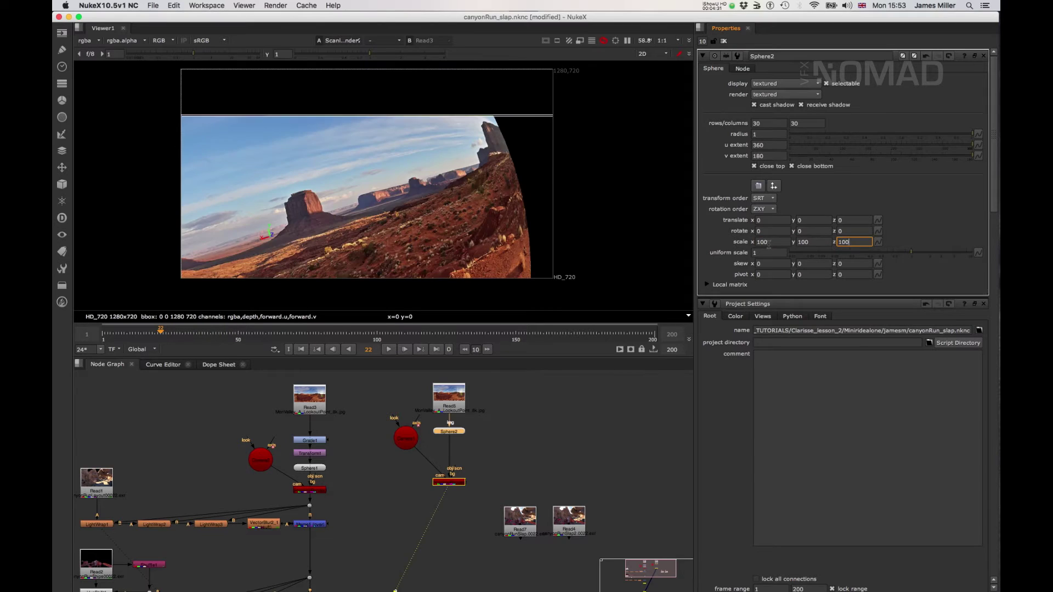
key(Tab)
text(10)
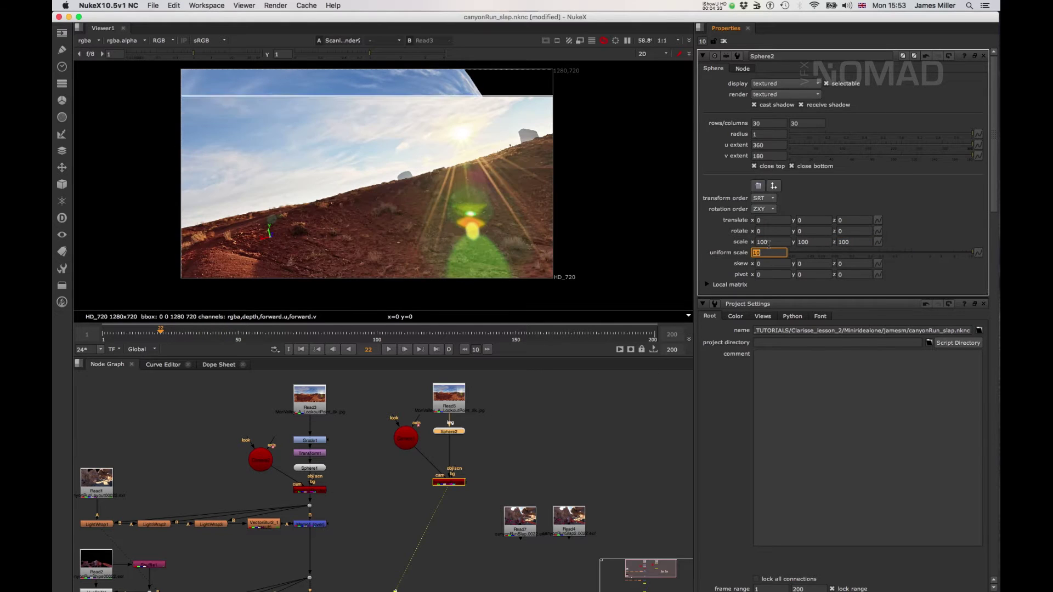
click(463, 418)
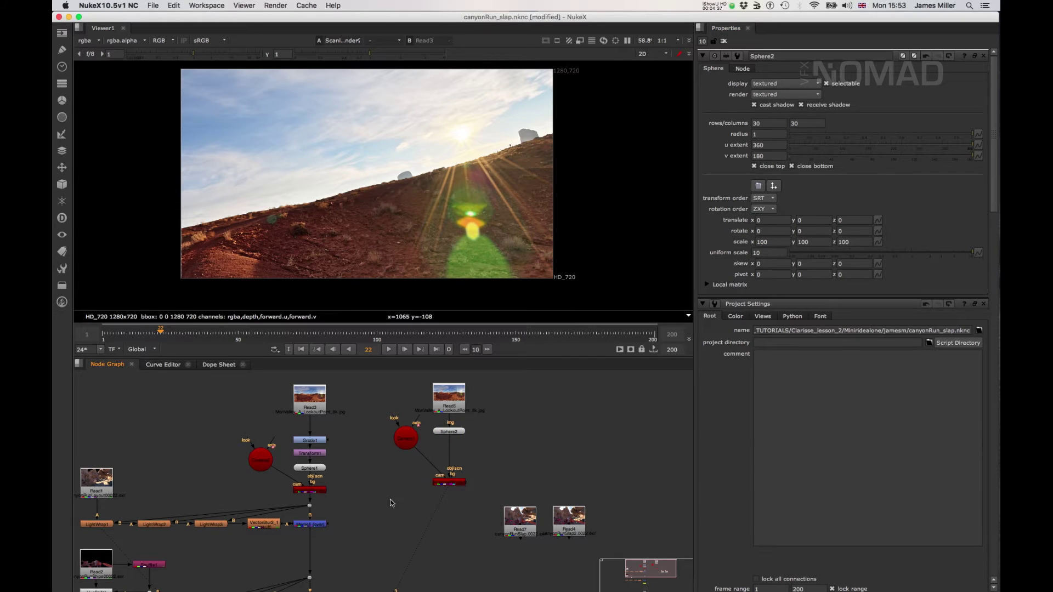
Duplicate the canyon layout Read and the dark render Read below it, stacking the copies beside the panorama branch
drag(140, 442, 117, 498)
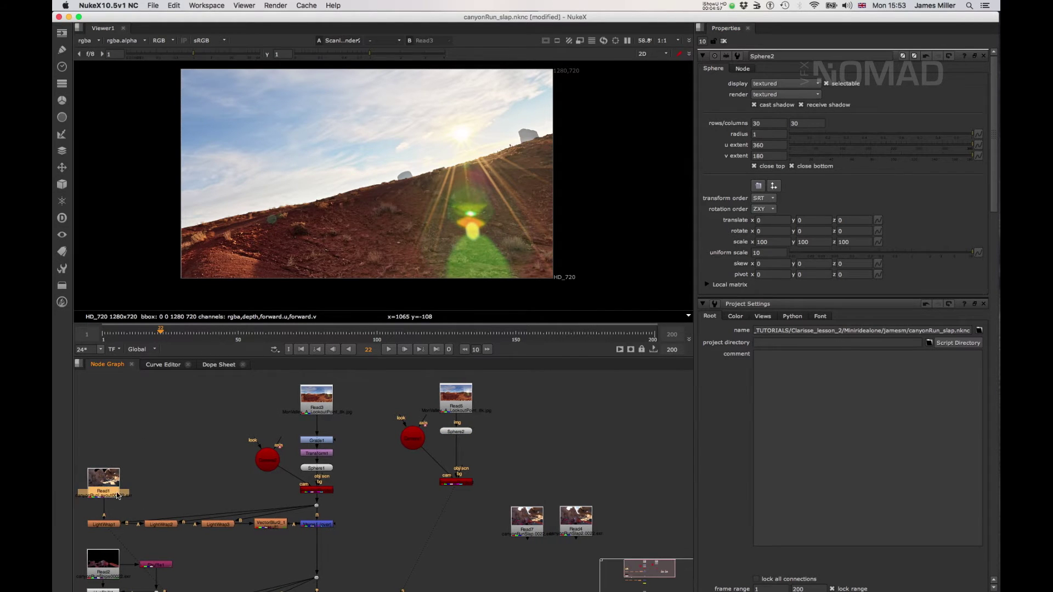
key(ctrl+c)
key(ctrl+v)
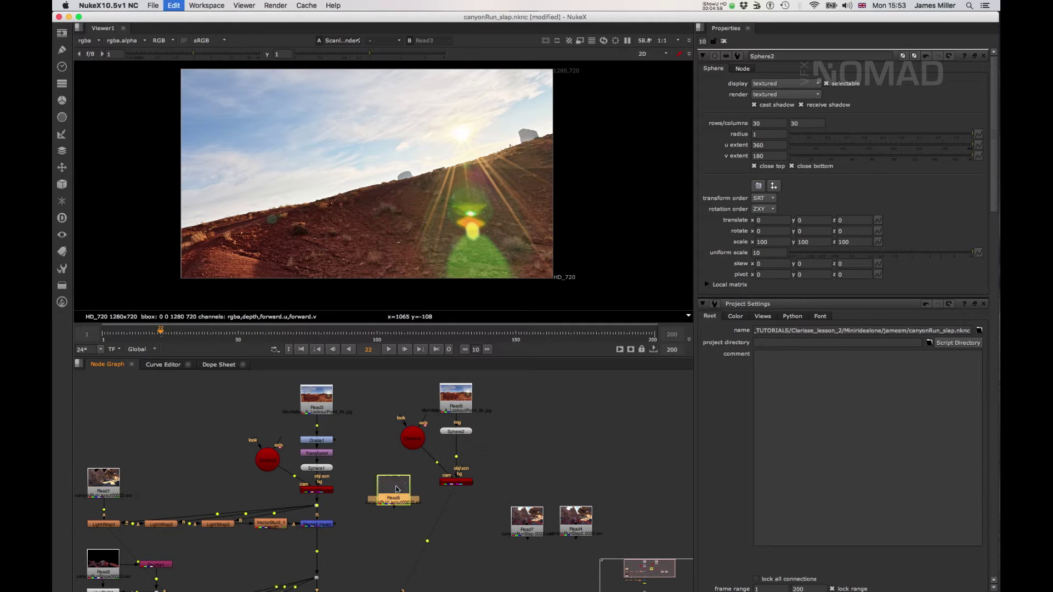
click(109, 568)
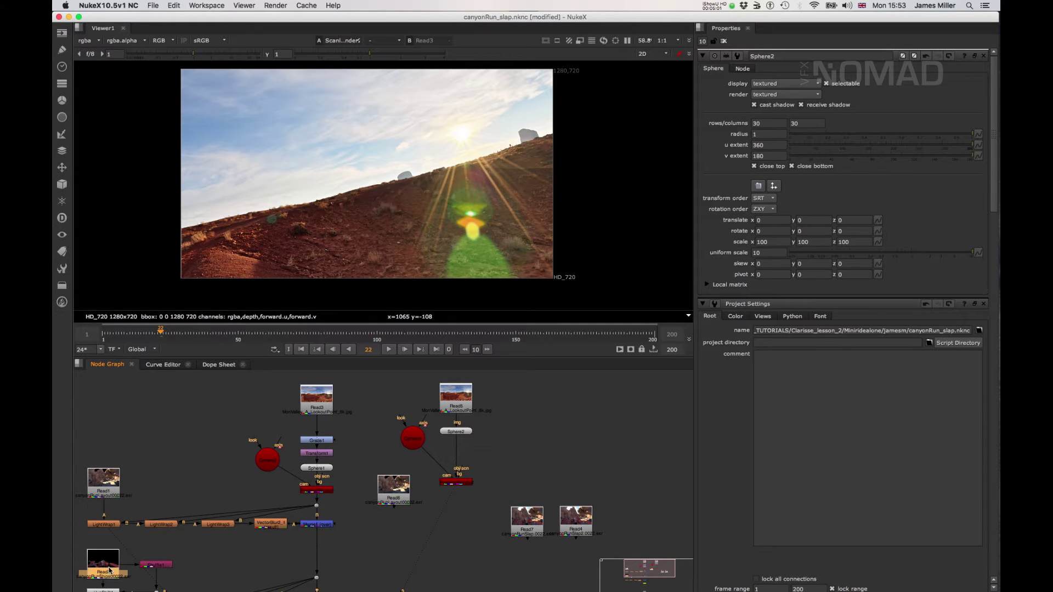
key(ctrl+c)
key(ctrl+v)
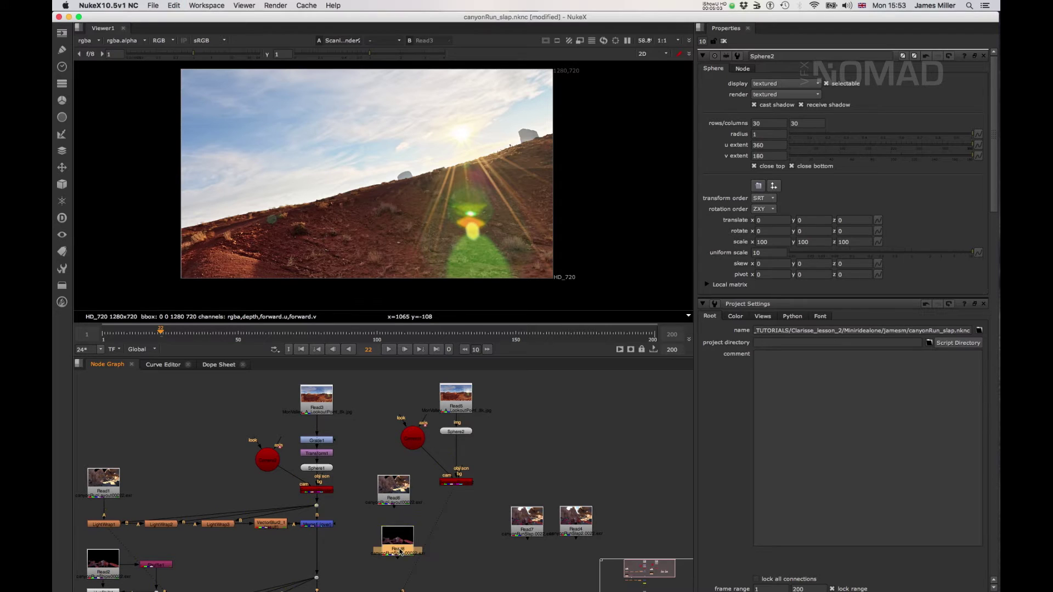
drag(398, 558, 395, 560)
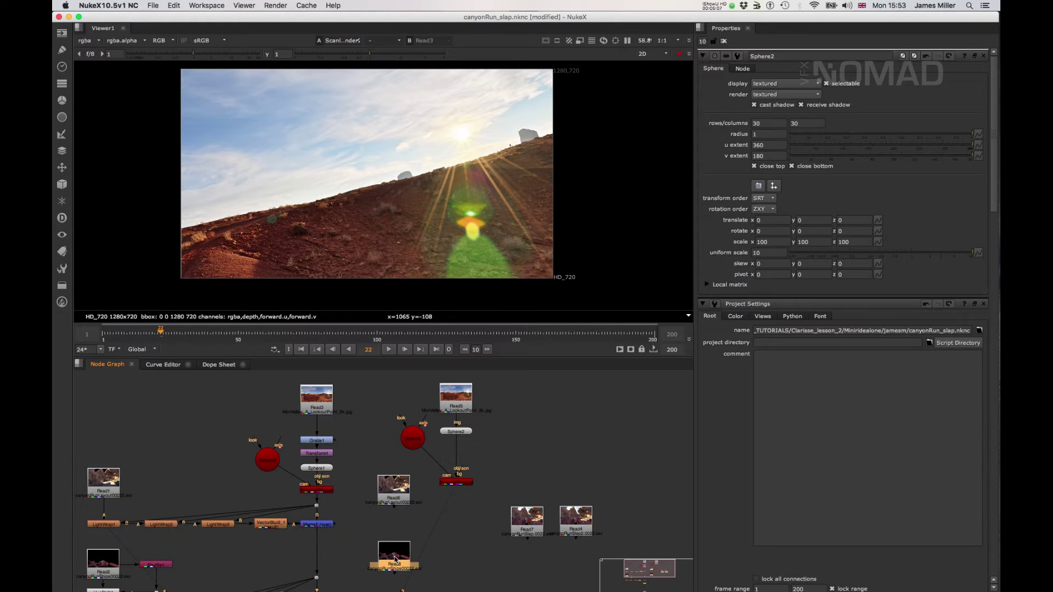
View the copied canyon layout Read and move the whole panorama branch away to make room beside it
click(395, 493)
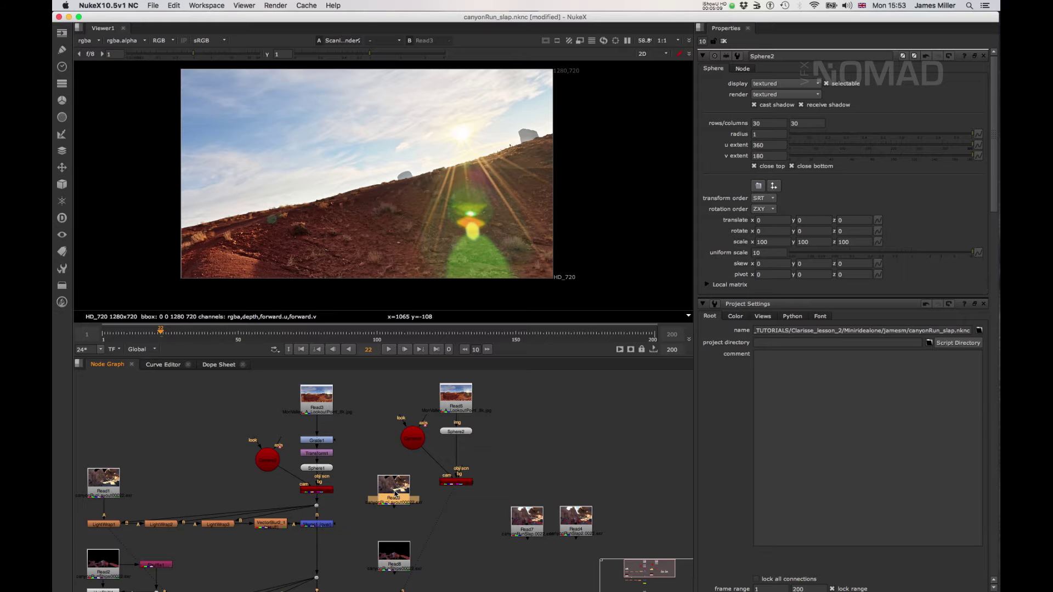
key(1)
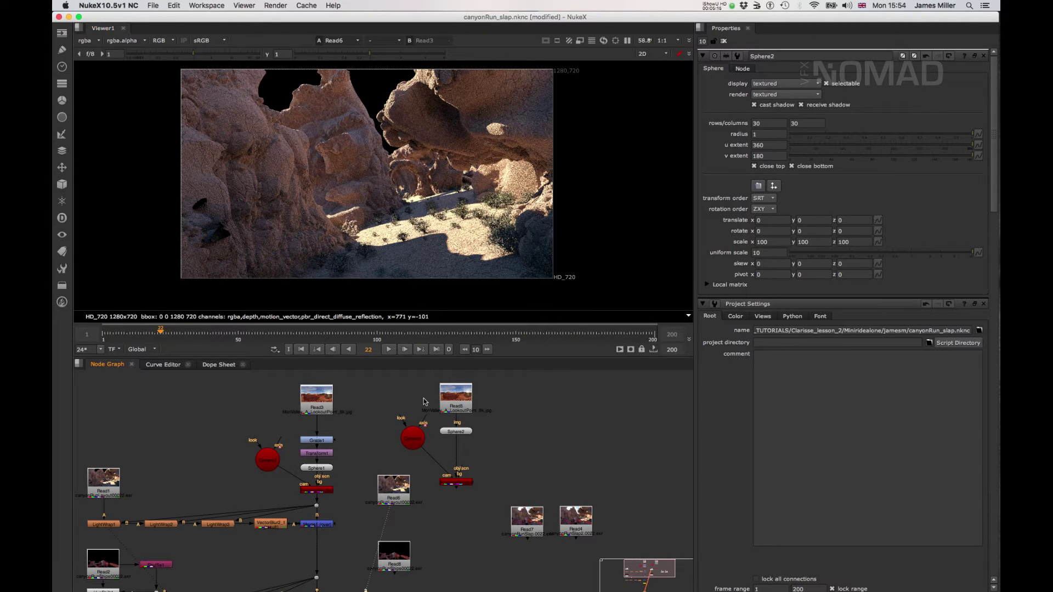
drag(391, 495, 390, 492)
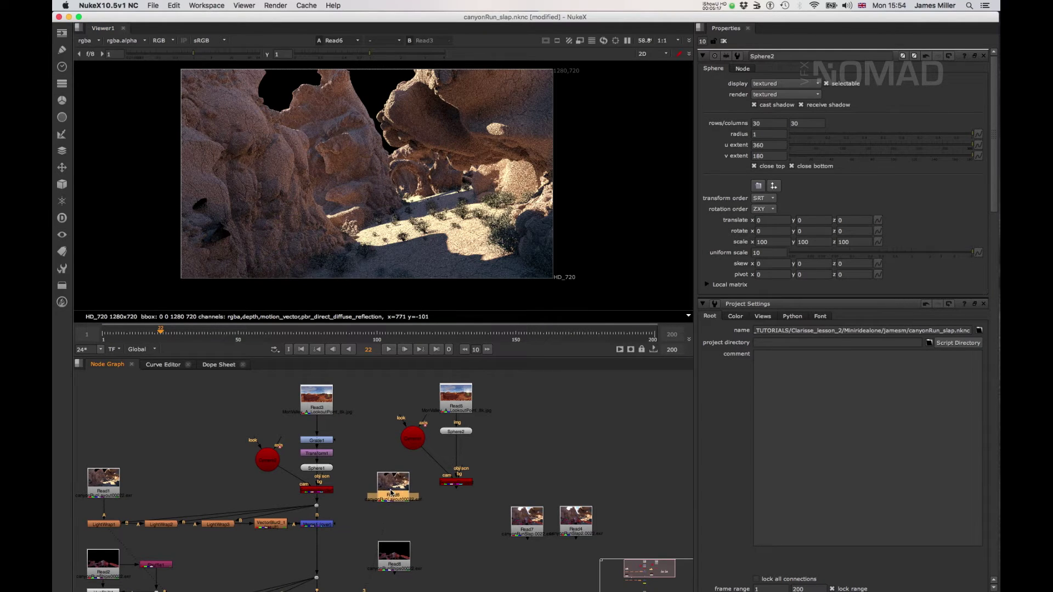
drag(493, 513, 398, 373)
drag(465, 401, 581, 395)
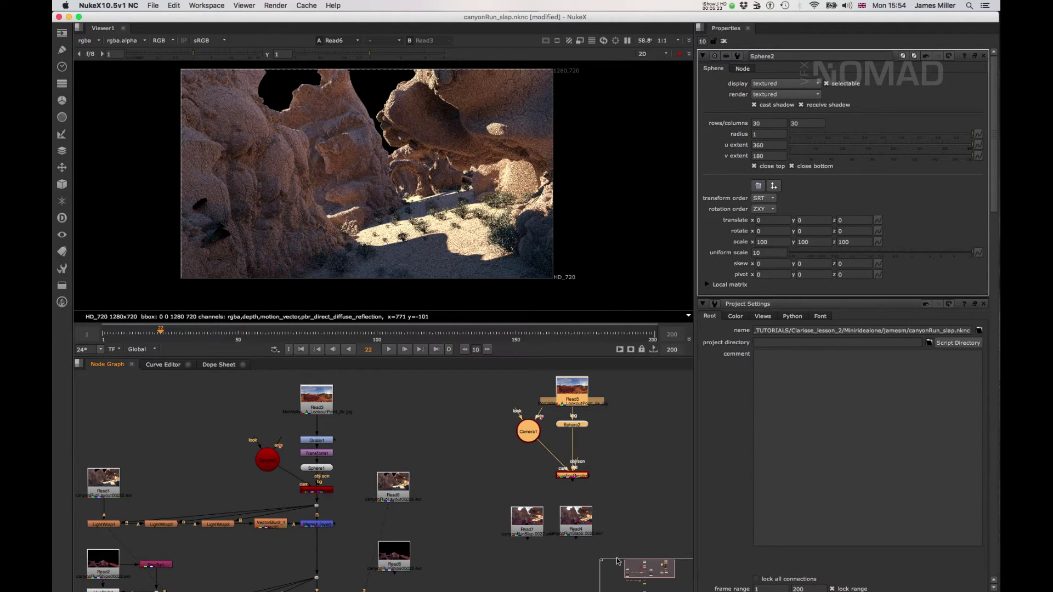
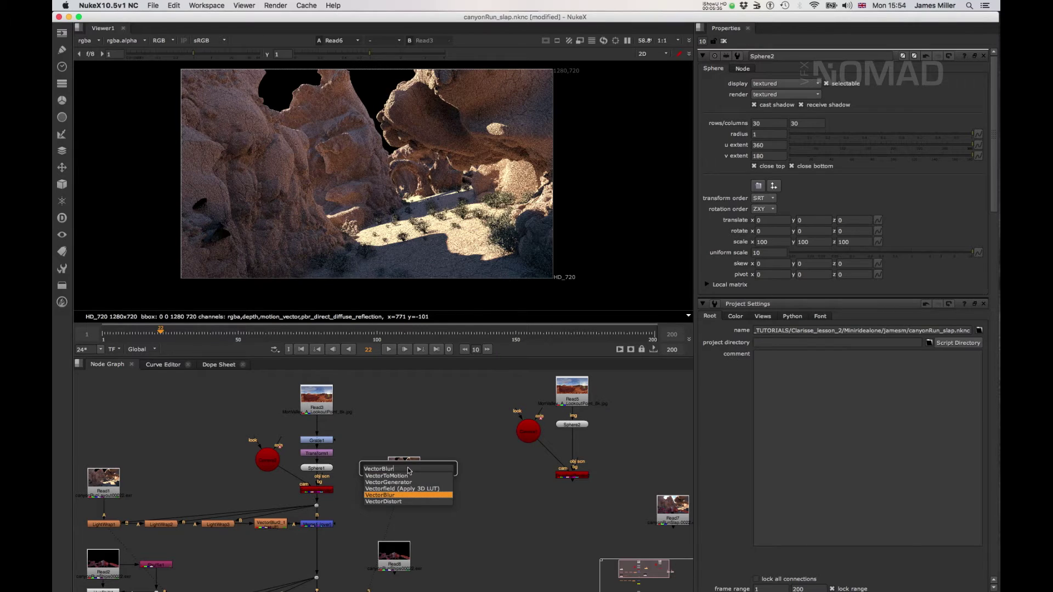
Add a VectorBlur node after the copied canyon layout Read and inspect the layers available in that Read
drag(409, 499, 479, 477)
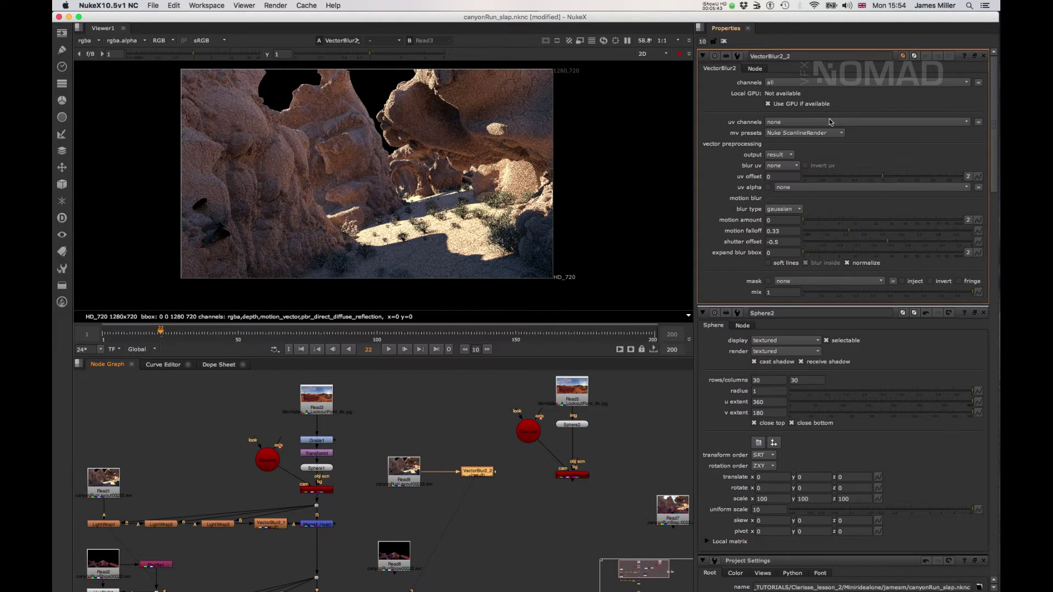
drag(445, 429, 361, 502)
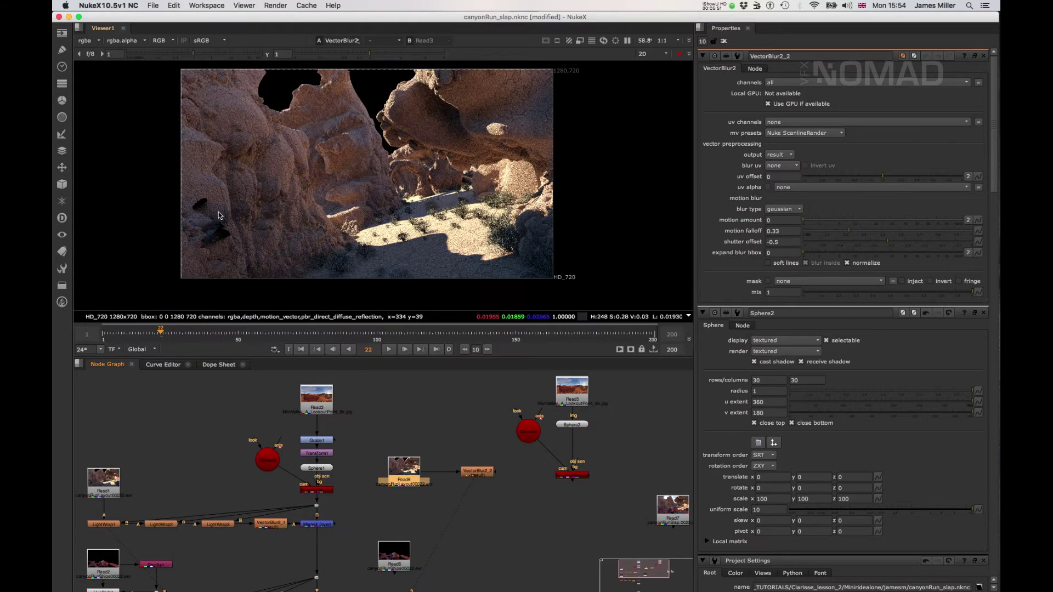
double_click(408, 462)
key(1)
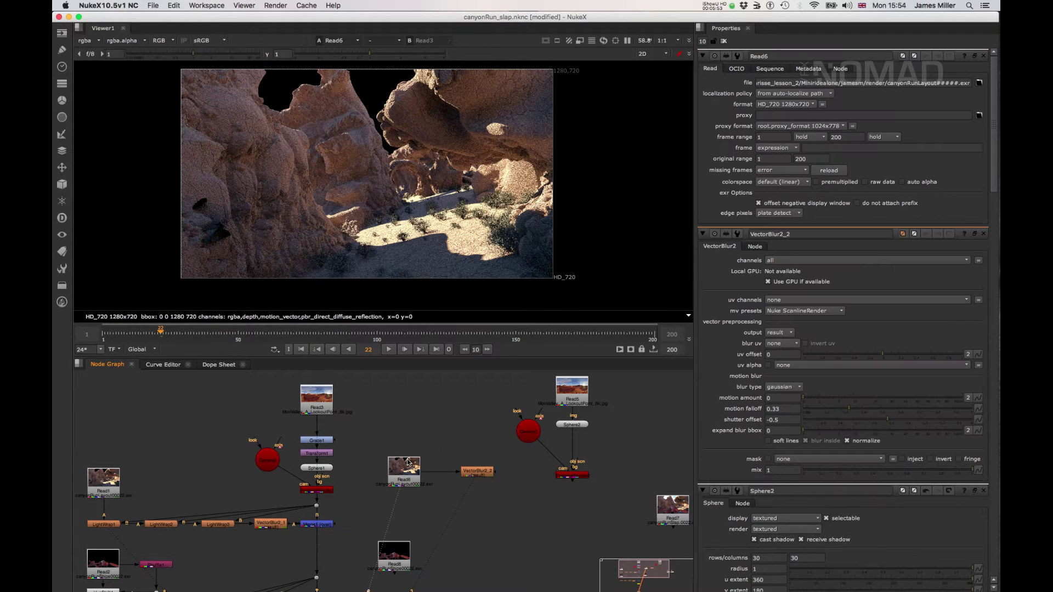
click(87, 40)
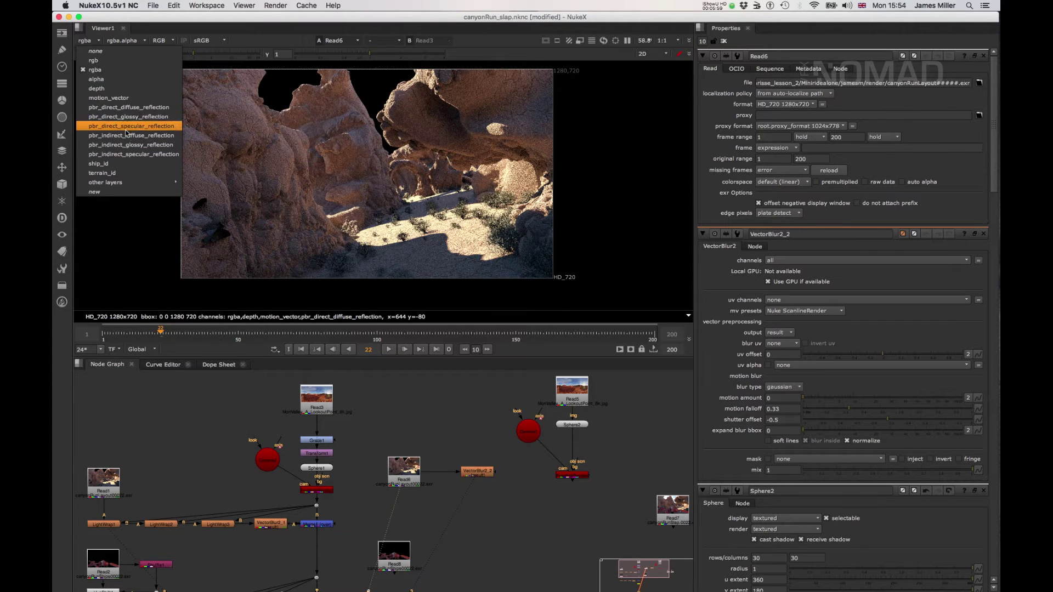
View the VectorBlur2 output and set the node's uv channels to motion_vector
drag(476, 471, 465, 471)
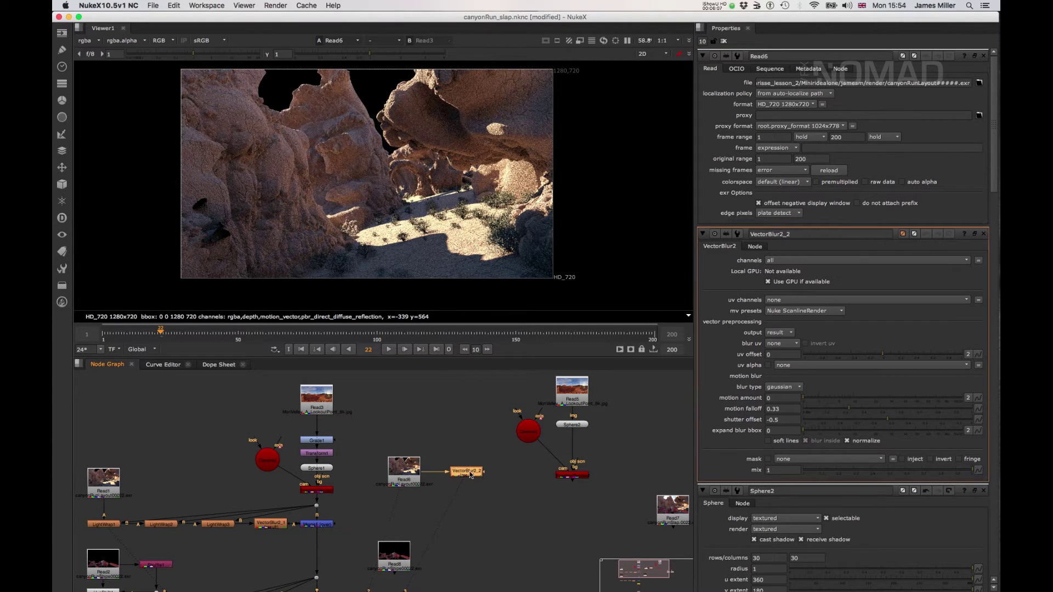
key(1)
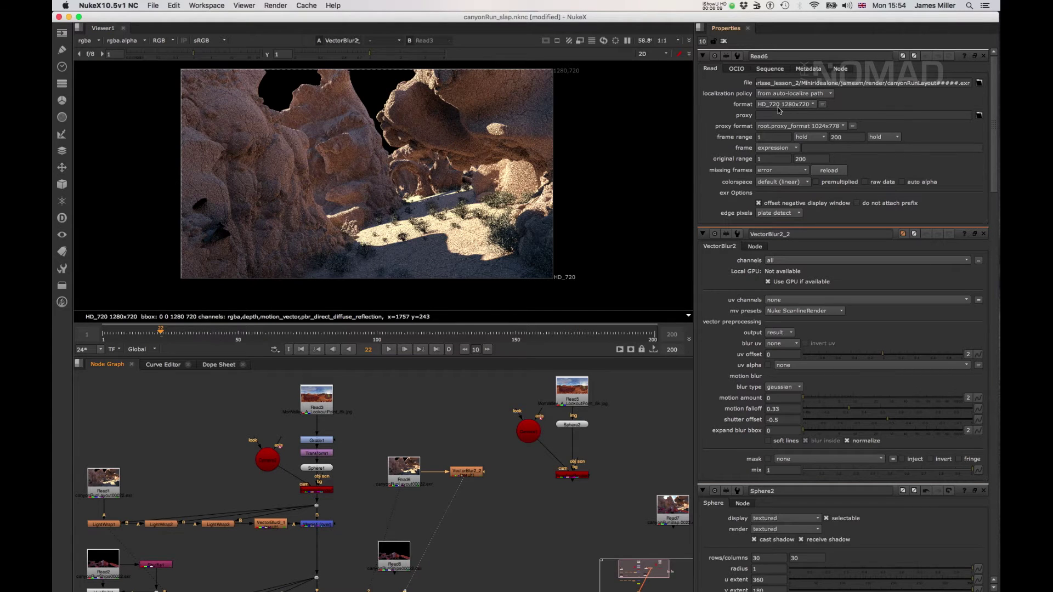
double_click(466, 471)
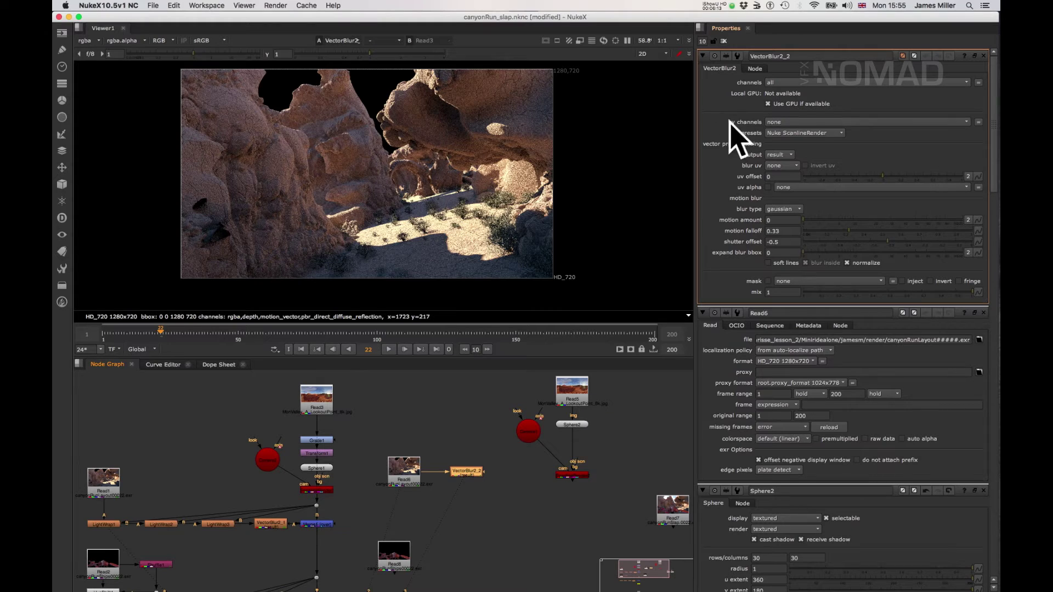
click(804, 125)
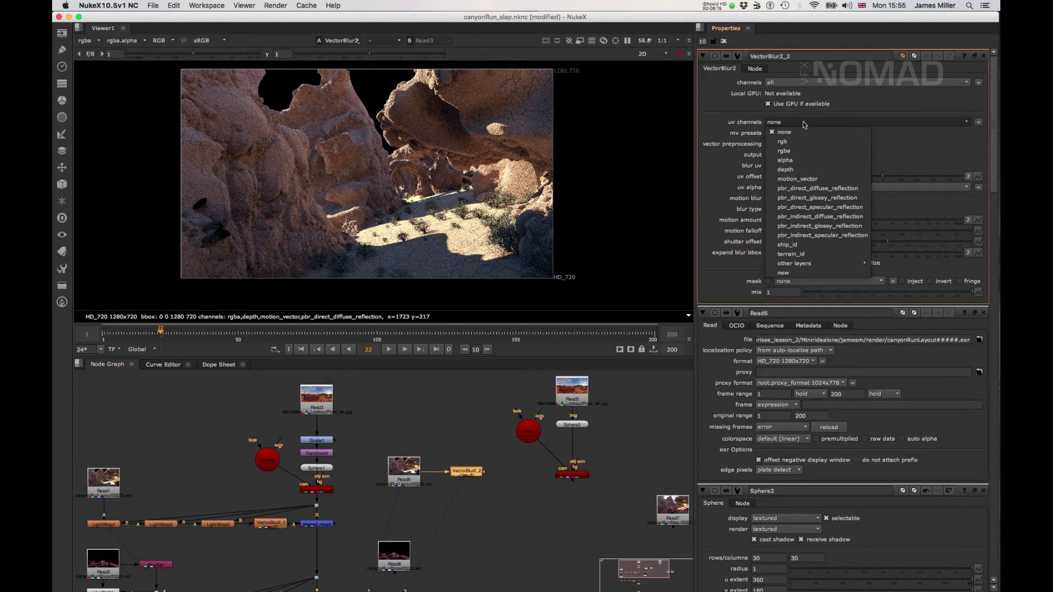
click(811, 175)
click(456, 437)
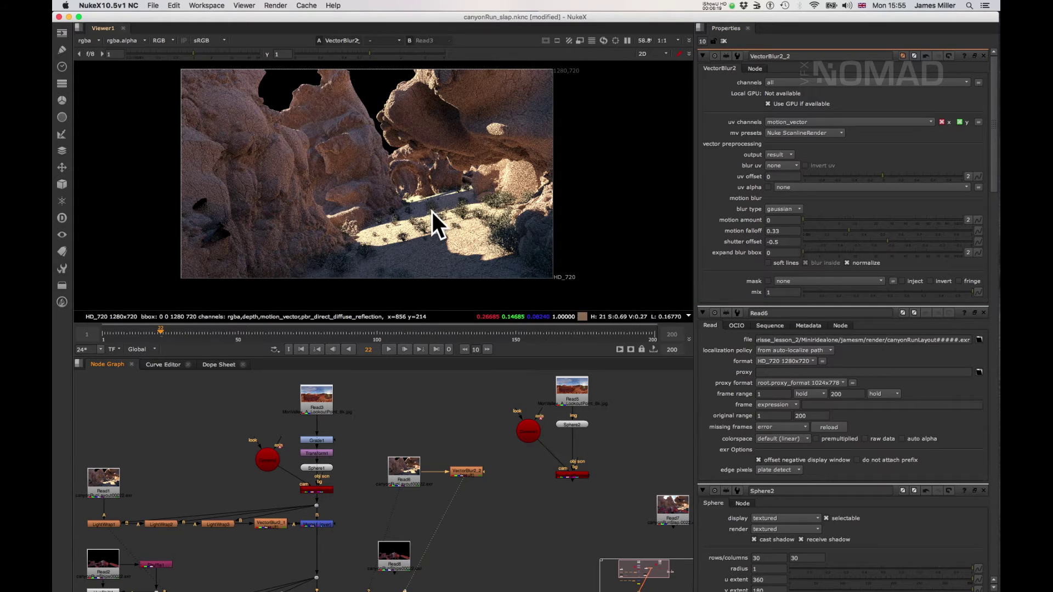
Set the VectorBlur2 motion amount to 10 and its mv preset to V-Ray Velocity Clamped
click(768, 220)
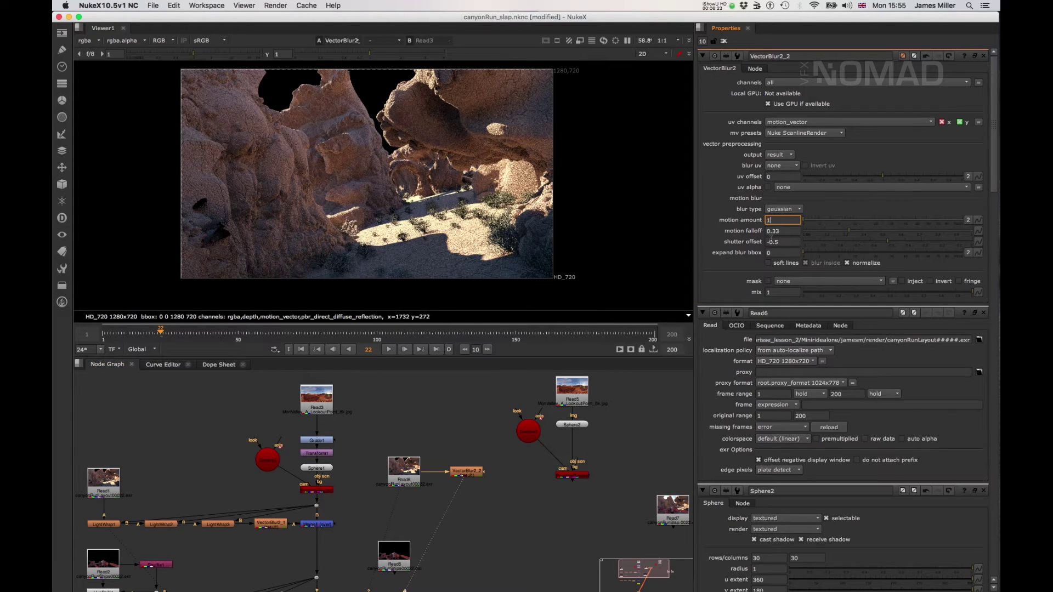
key(Return)
click(805, 134)
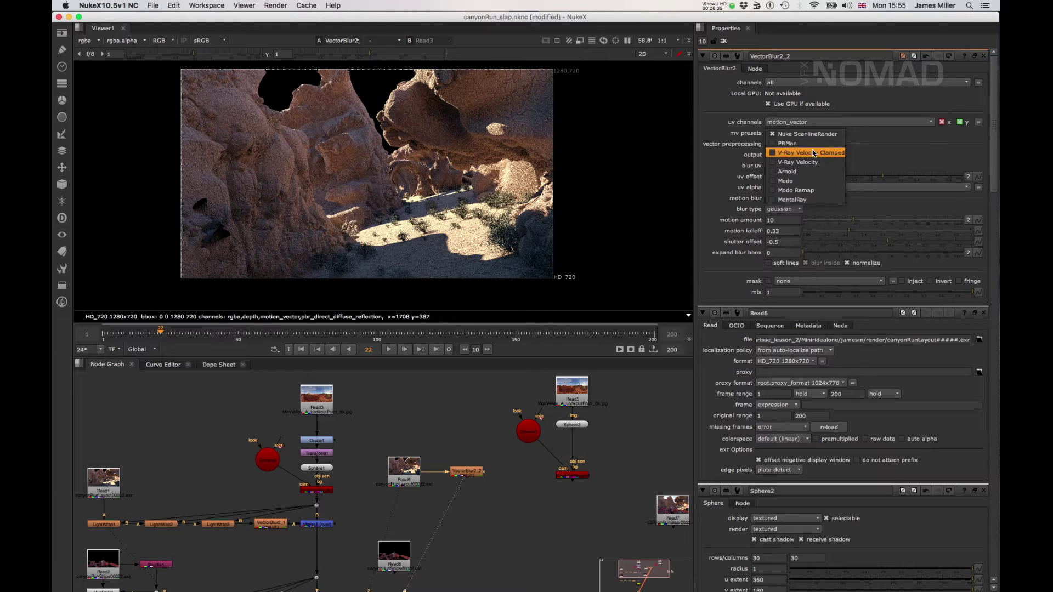
click(811, 153)
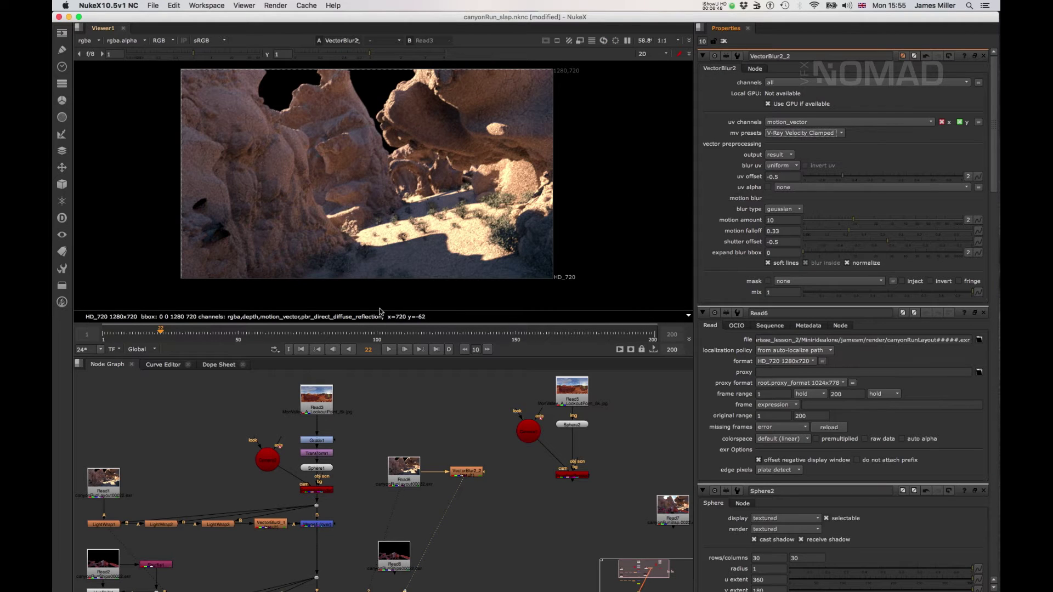
Go to frame 46, set the VectorBlur2 motion amount to 41.5 and place the node below the canyon Read
click(228, 332)
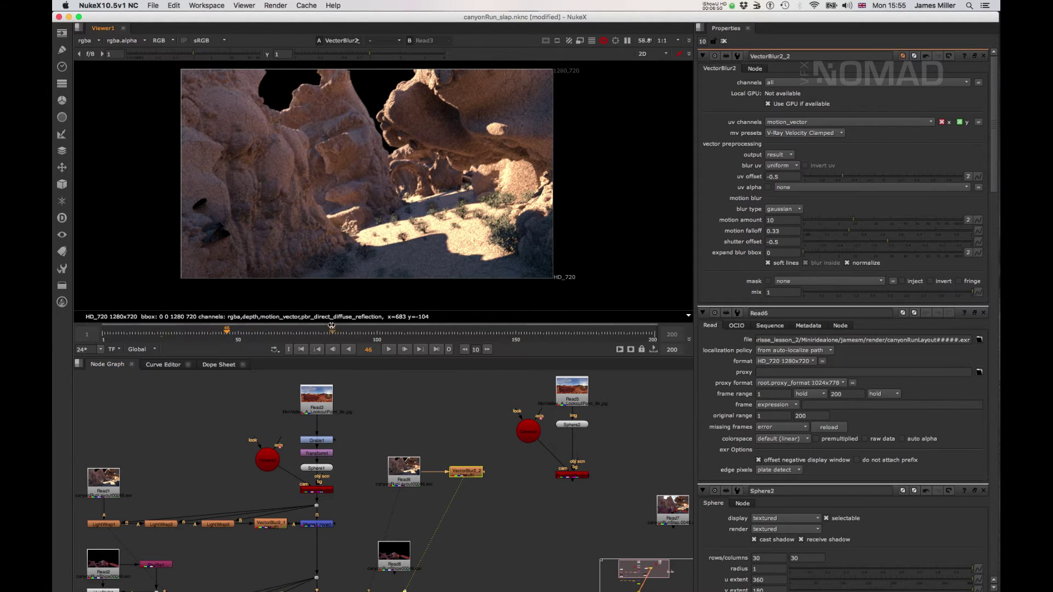
drag(402, 471, 398, 446)
click(469, 473)
drag(470, 474, 472, 479)
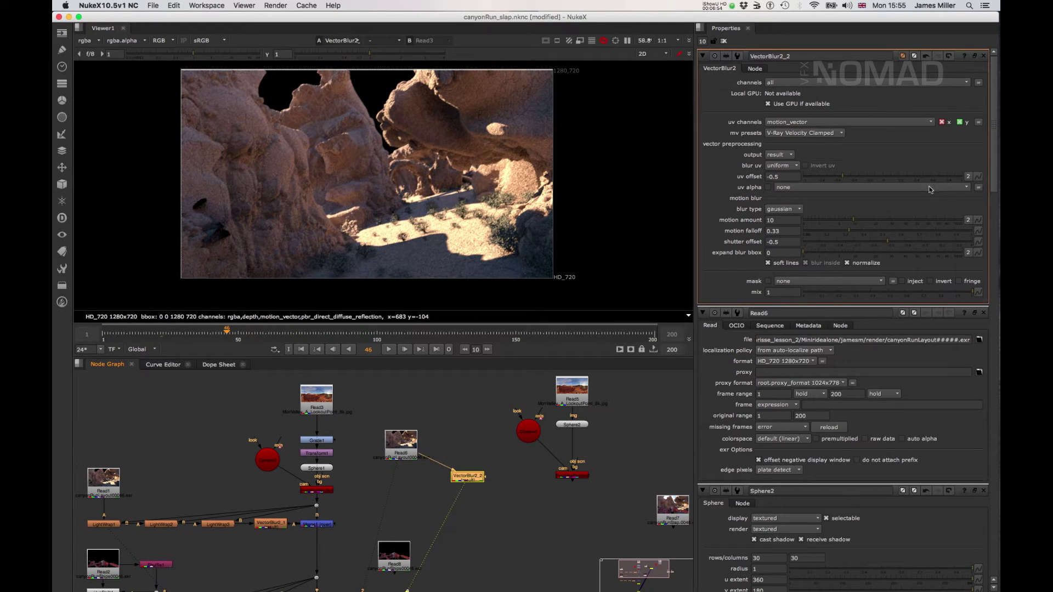
click(905, 219)
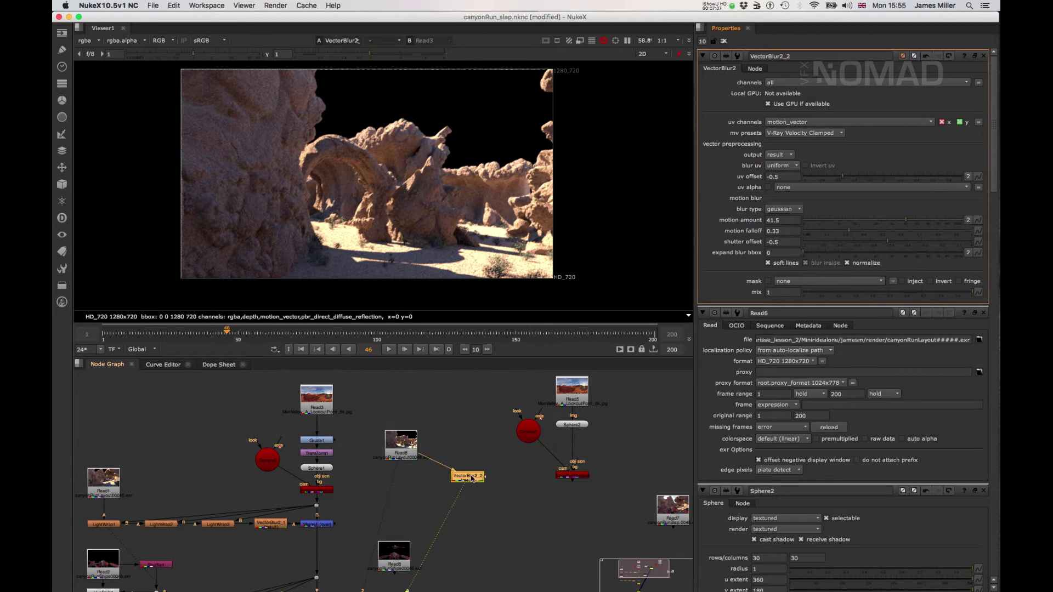
drag(470, 481, 433, 491)
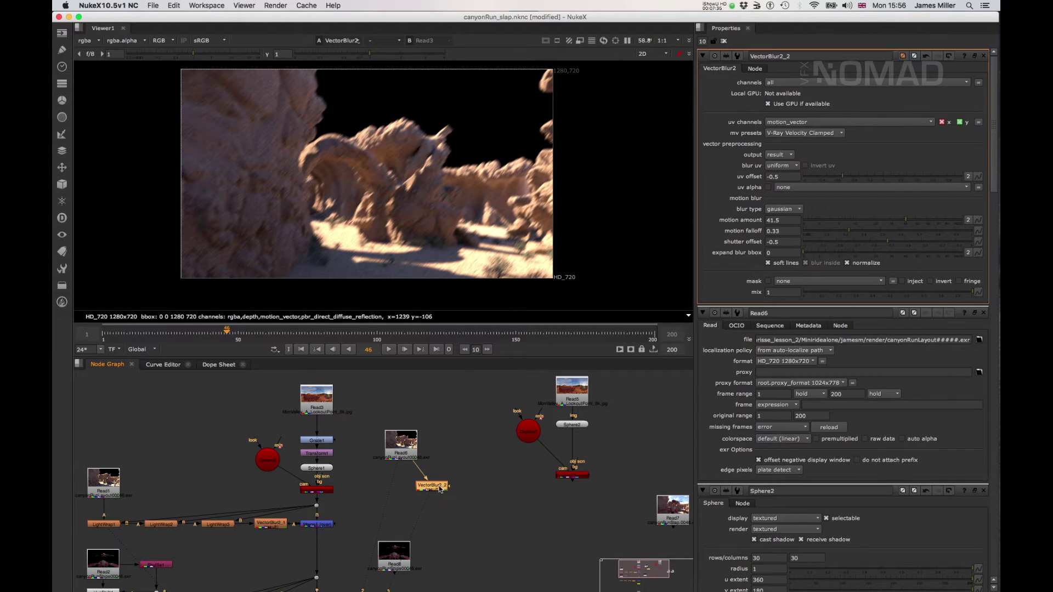
Move the new VectorBlur2 node clear of the canyon Read and disable it
drag(439, 488, 497, 495)
key(d)
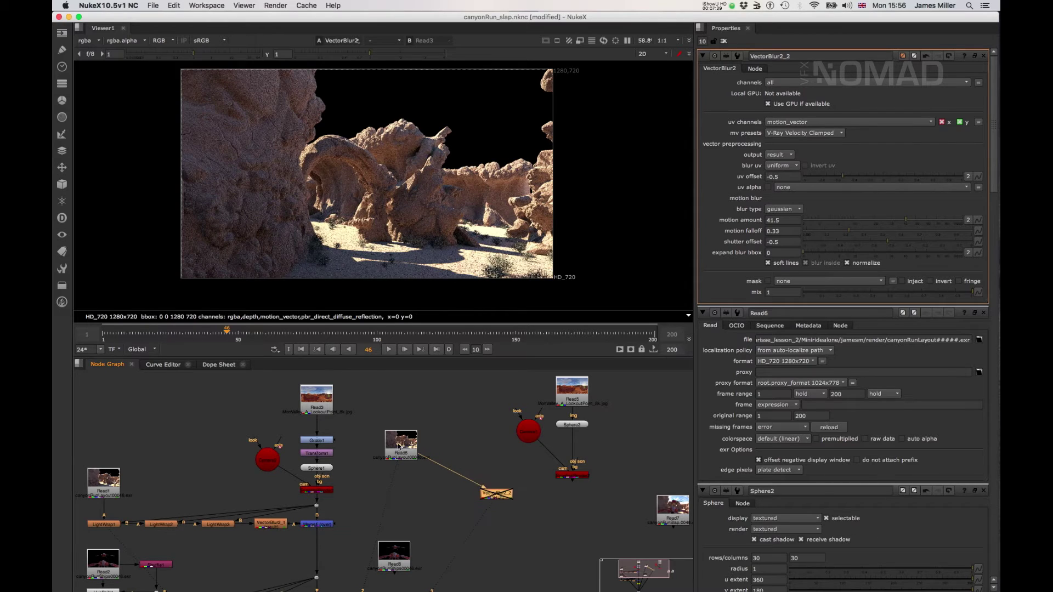
drag(405, 446, 410, 451)
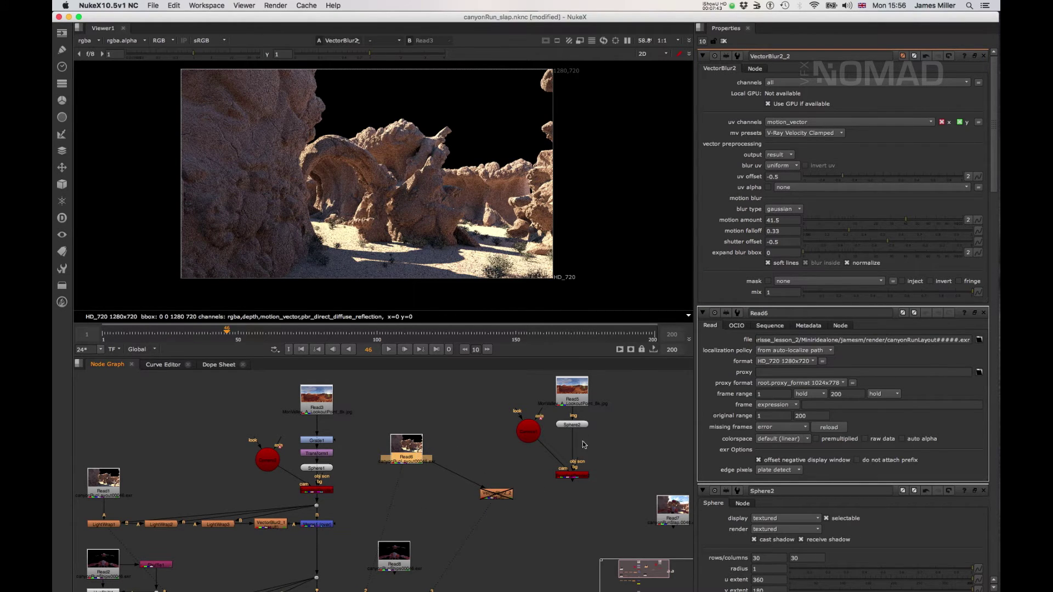
Add a Merge node after the panorama sphere's ScanlineRender and place it below that node
click(571, 475)
key(Tab)
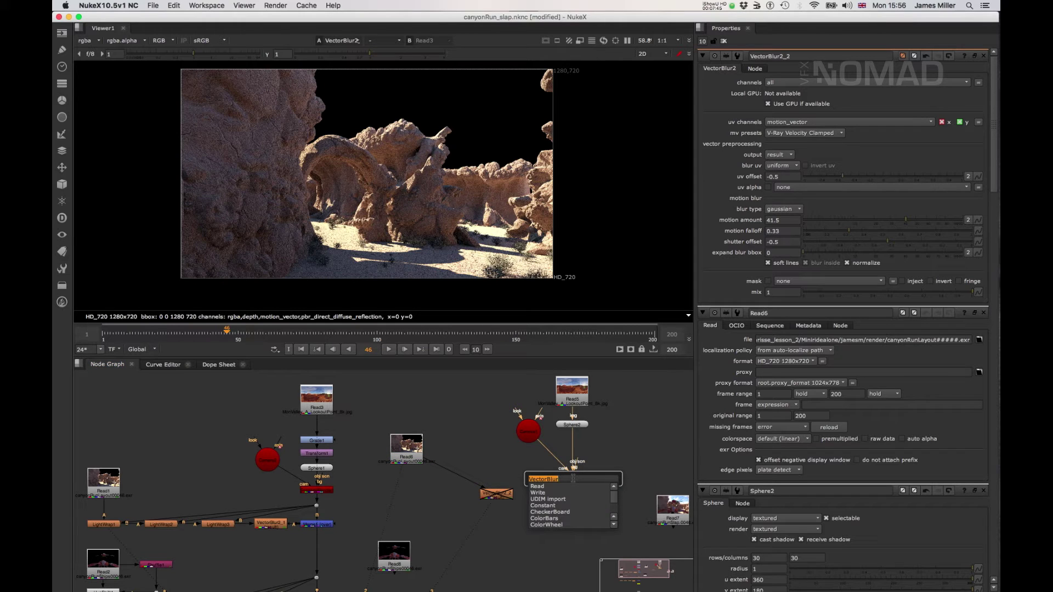
text(merge)
key(Return)
drag(618, 475, 576, 522)
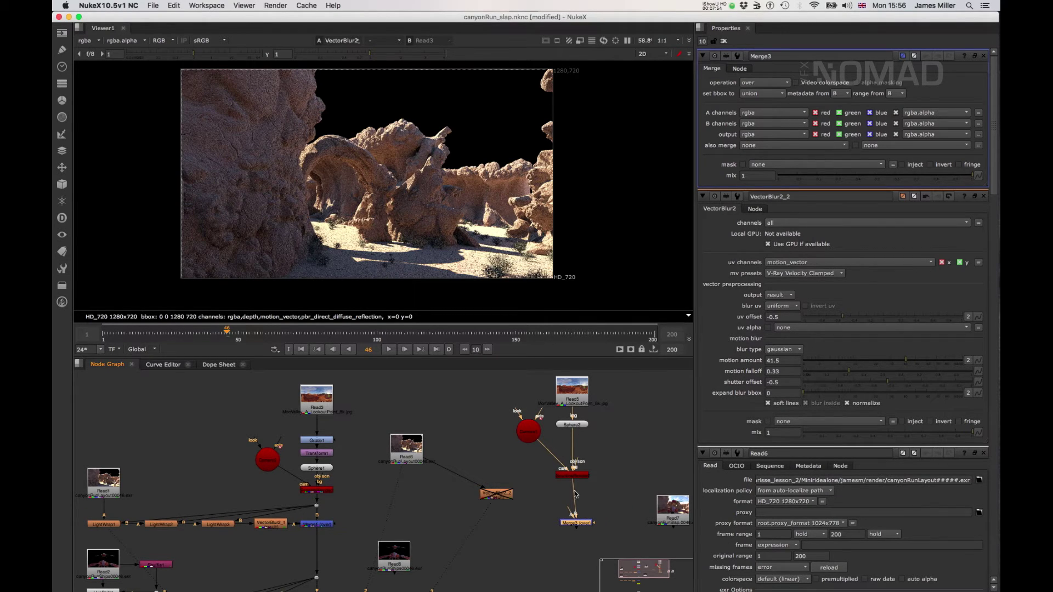
Connect the canyon layout Read to the new Merge's A input and view the Merge output
drag(580, 526, 411, 522)
click(570, 544)
click(574, 523)
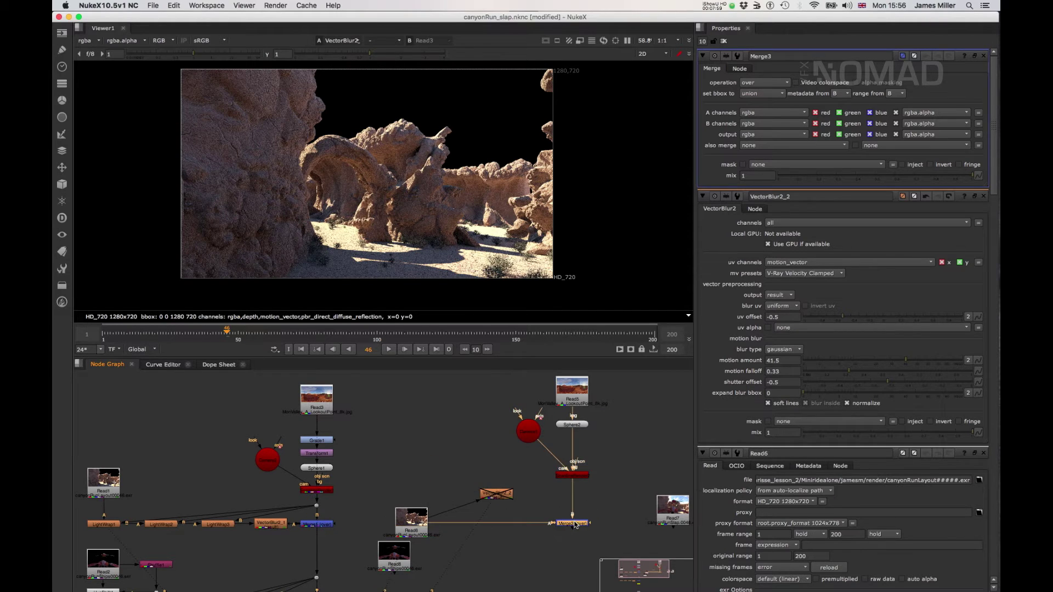
key(1)
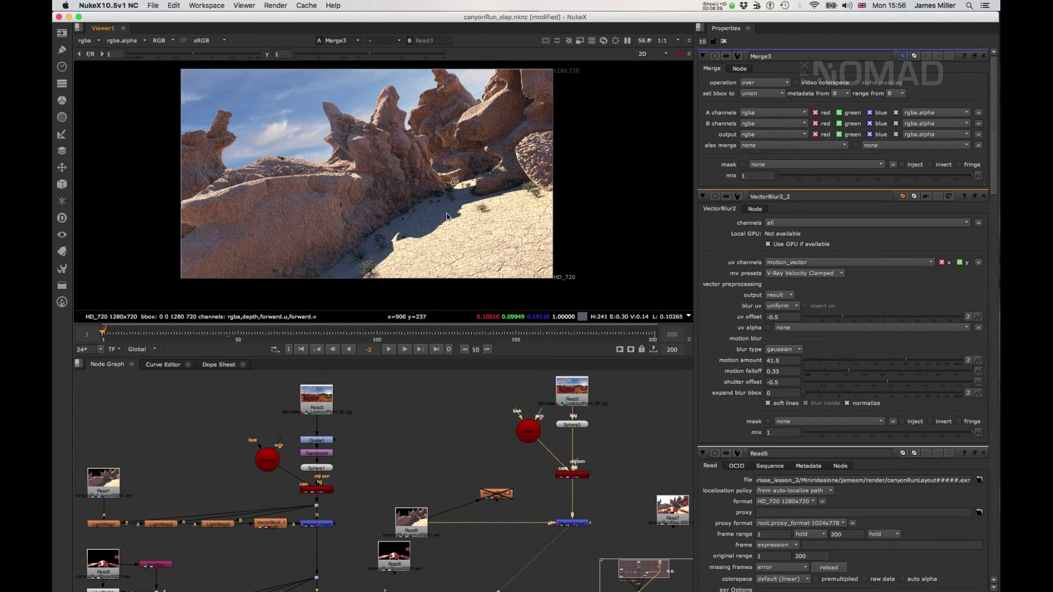
Set the panorama sphere's Y rotation to 60 while viewing the ScanlineRender, and return the viewer to the Merge output
click(571, 474)
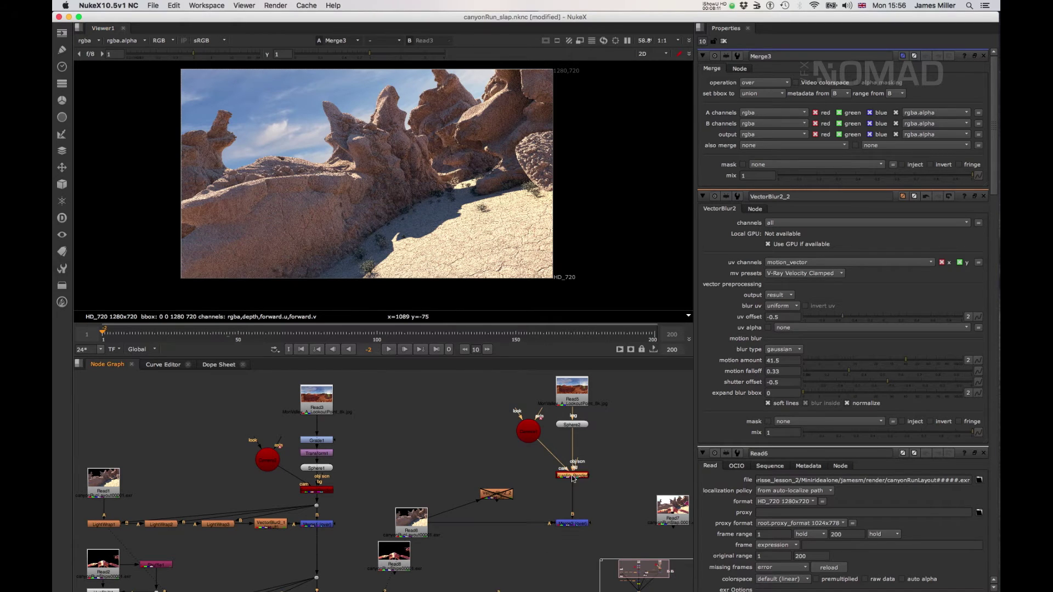
key(1)
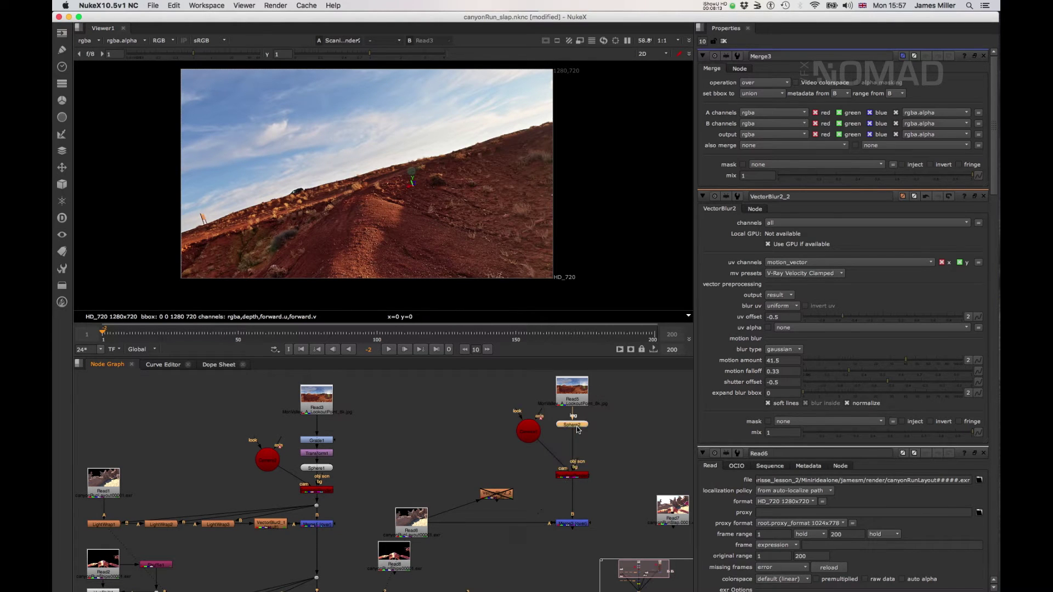
double_click(572, 424)
click(799, 231)
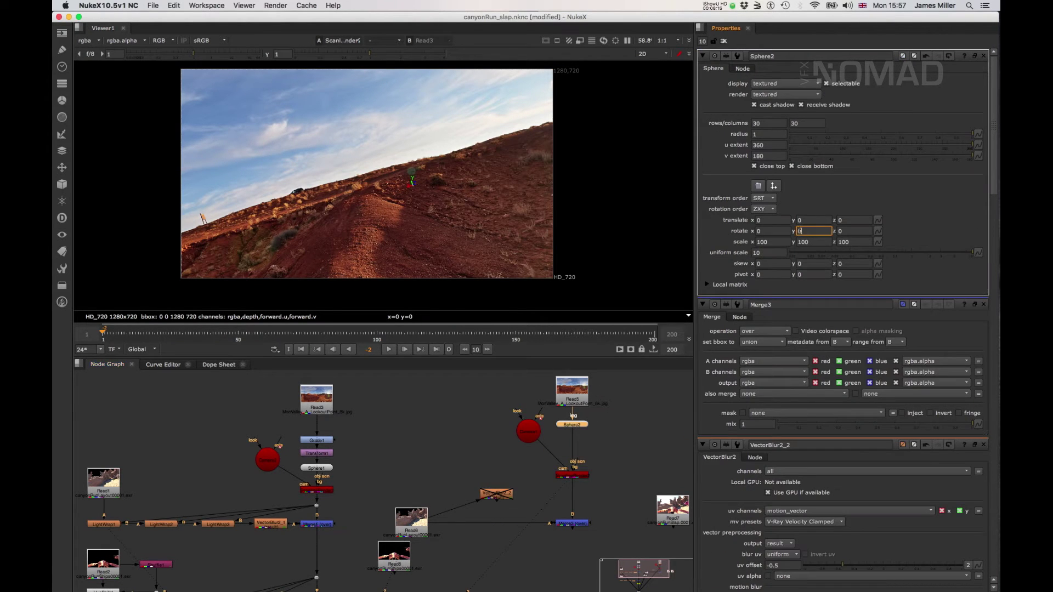
text(10)
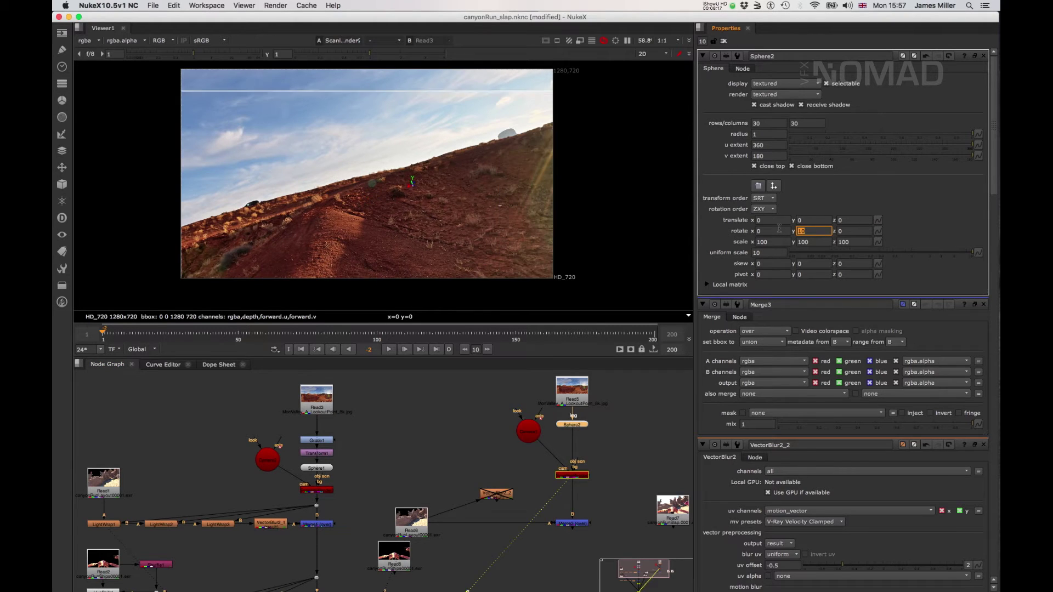
key(Up)
key(Up)
key(Up)
key(Up)
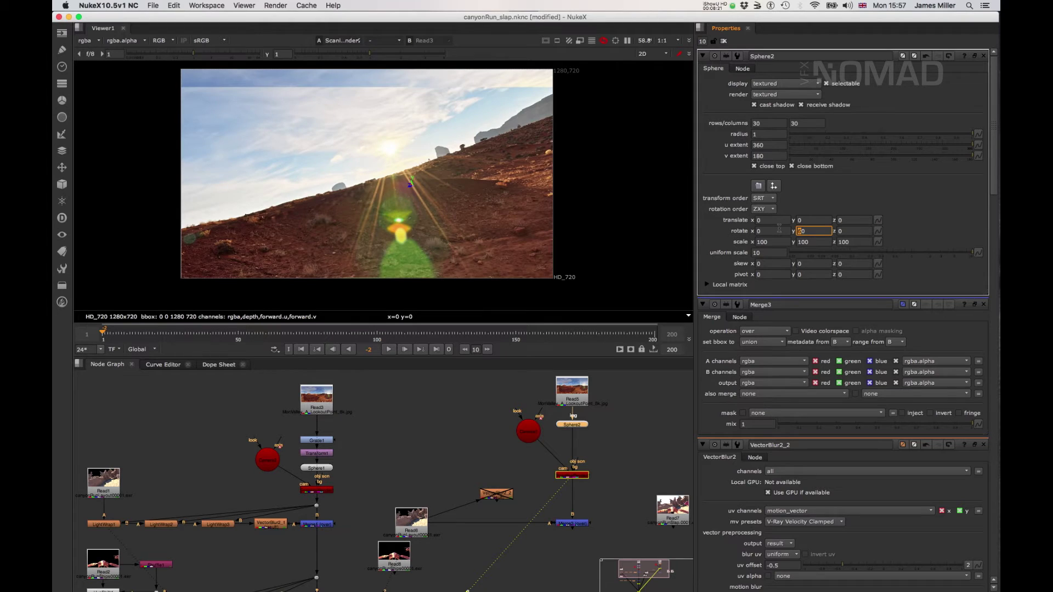
click(581, 522)
key(1)
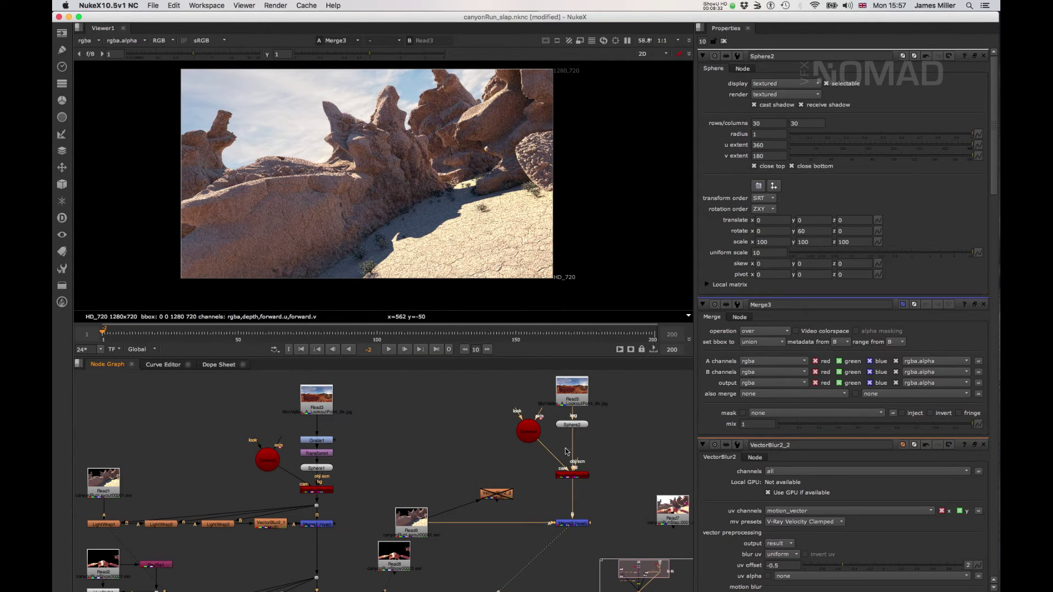
Move the sphere node down, insert a Grade after the panorama Read and set its multiply to 2
click(580, 428)
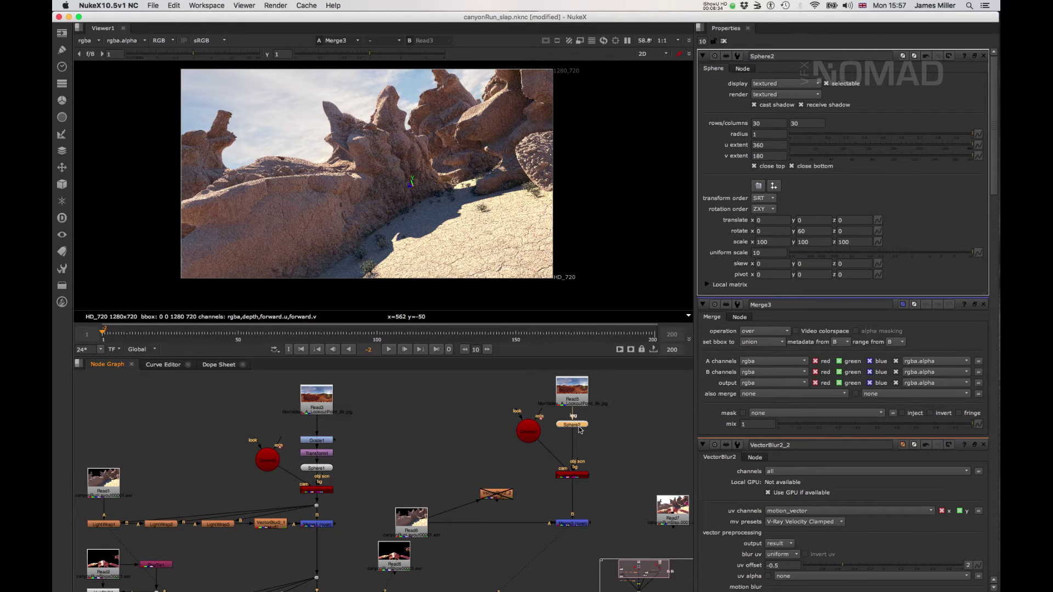
drag(577, 430, 577, 452)
click(578, 396)
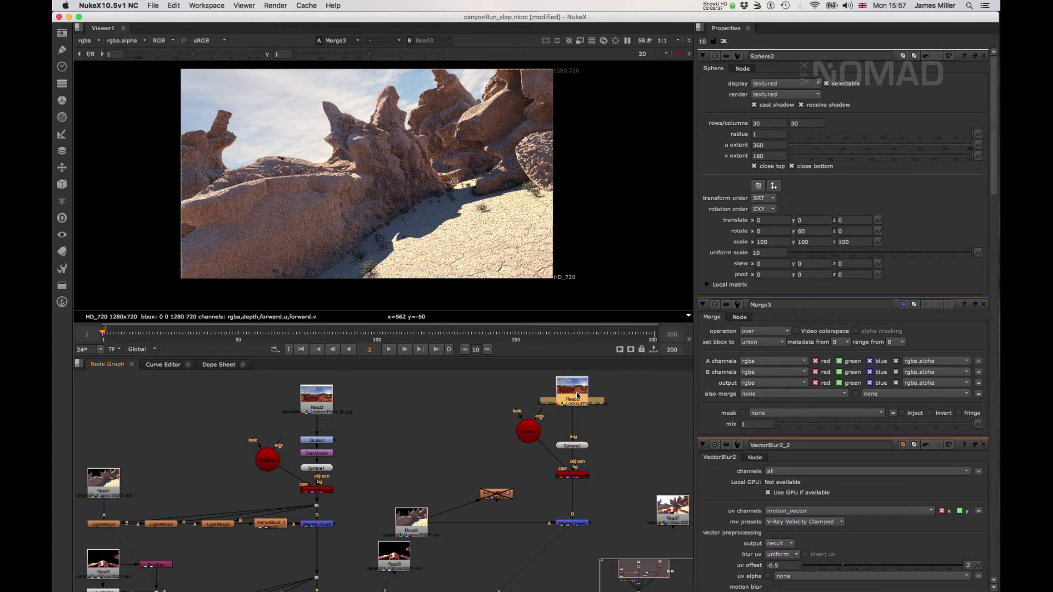
key(g)
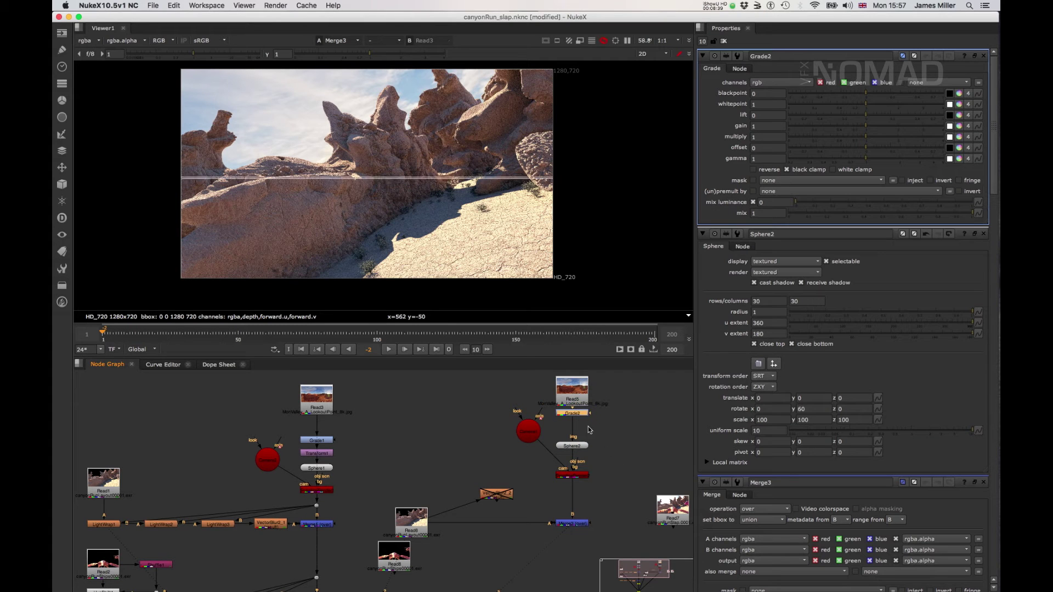
click(767, 137)
text(2)
key(Return)
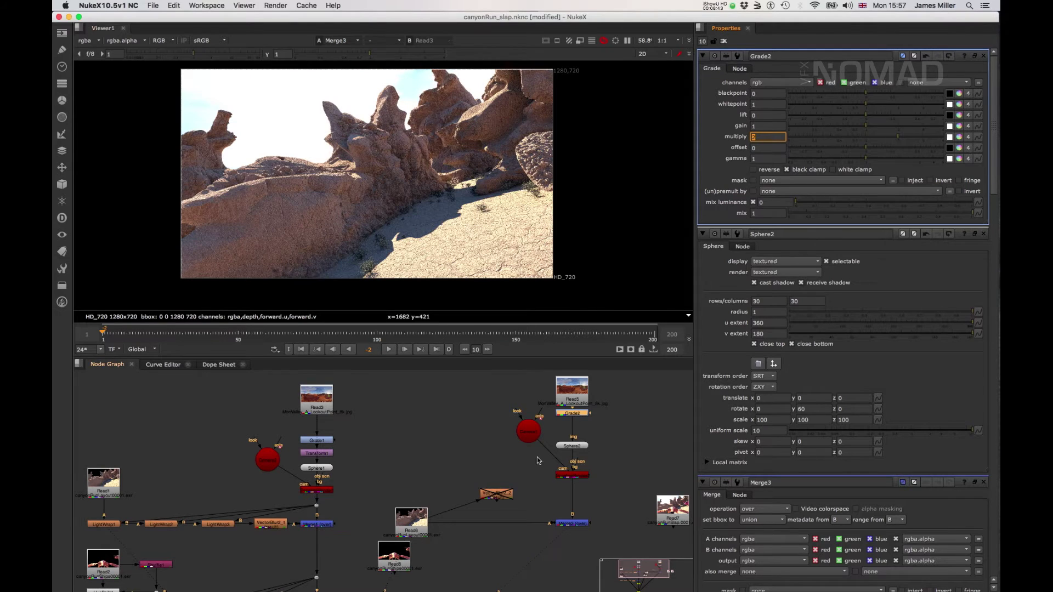
Insert a LightWrap node between the canyon layout Read and the Merge
click(510, 550)
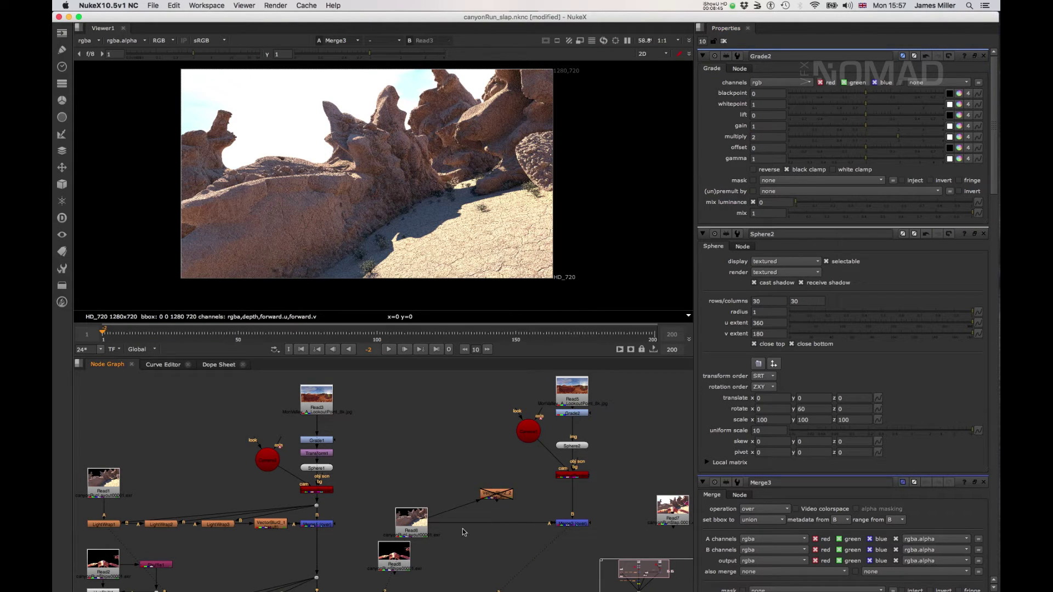
key(Tab)
text(lightWrap)
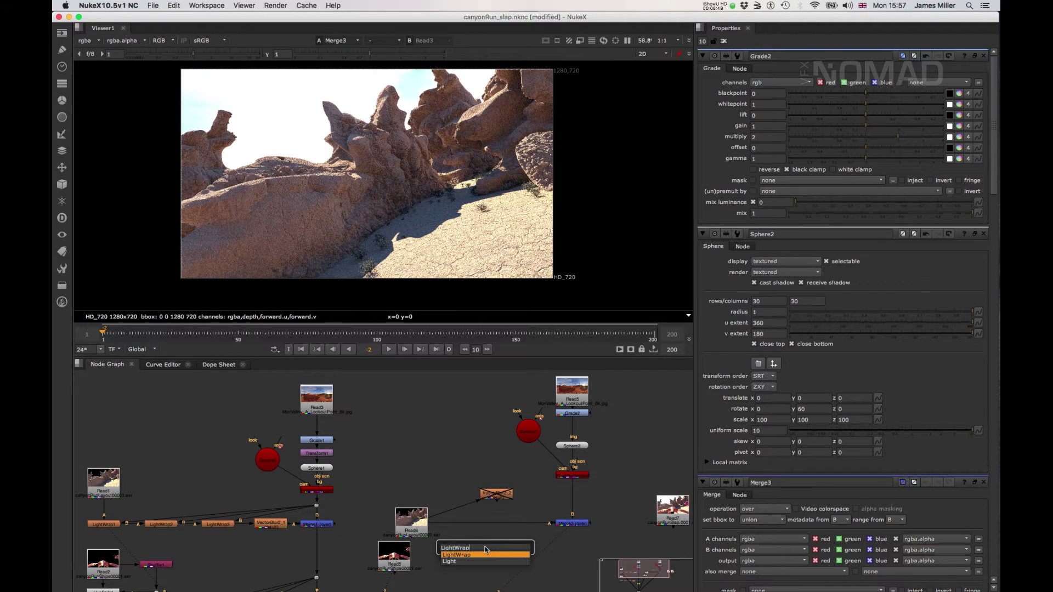
key(Return)
drag(486, 547, 473, 525)
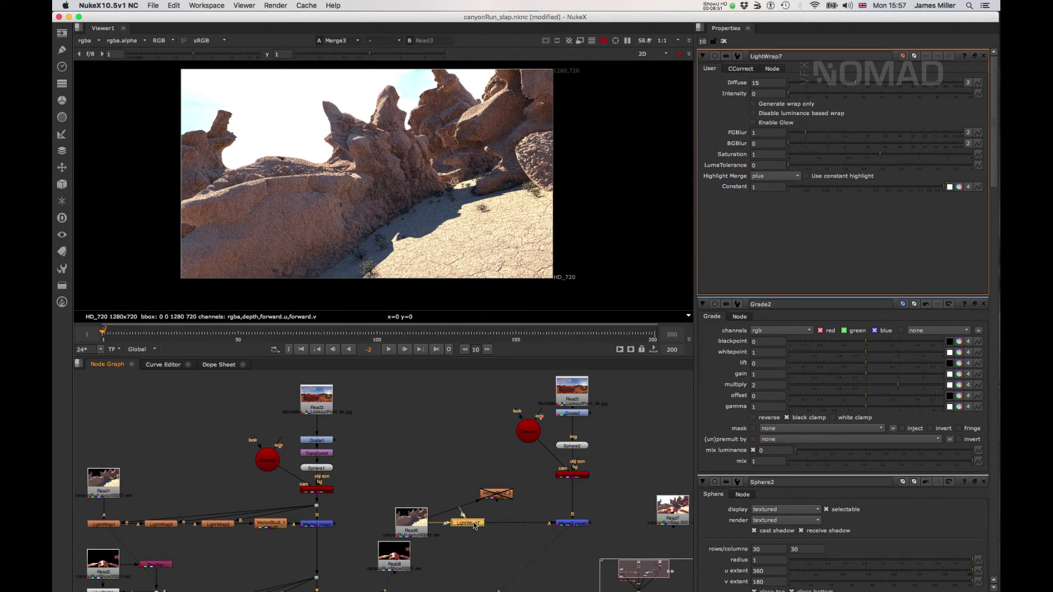
Add a Dot below the panorama ScanlineRender and connect the LightWrap's background input to it
click(573, 503)
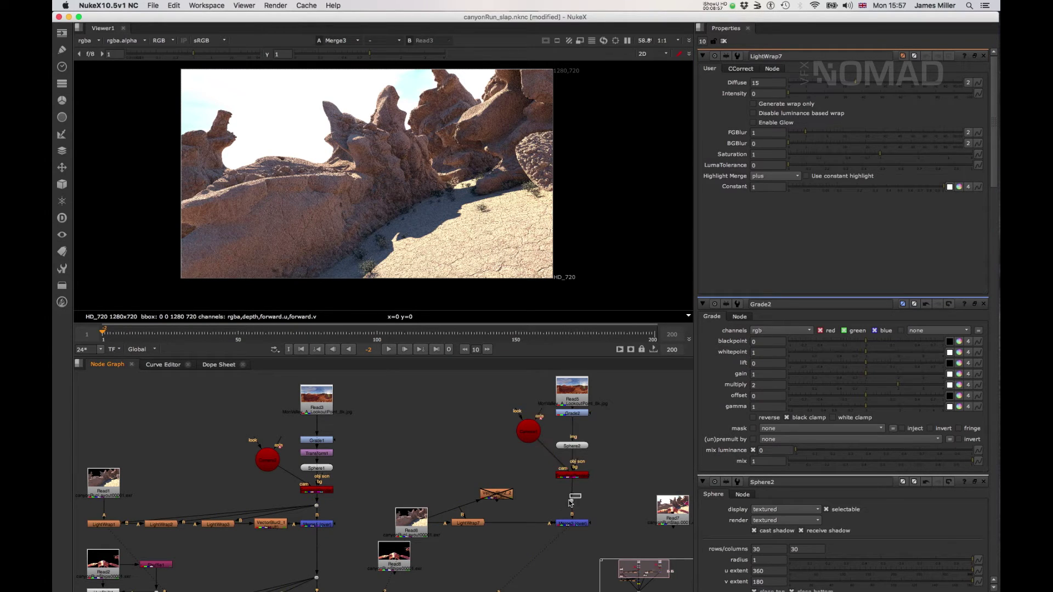
ctrl+click(571, 500)
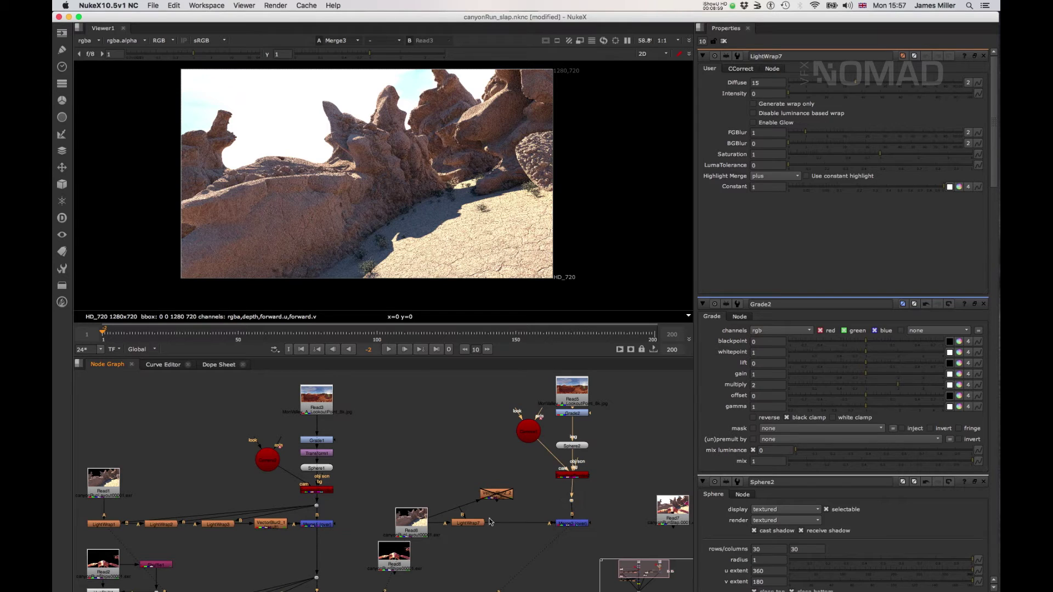
drag(582, 502, 573, 501)
Set the new LightWrap's Diffuse to 2.6 and Intensity to 10, checking the rock edges in the Merge output
scroll(306, 112, up, 5)
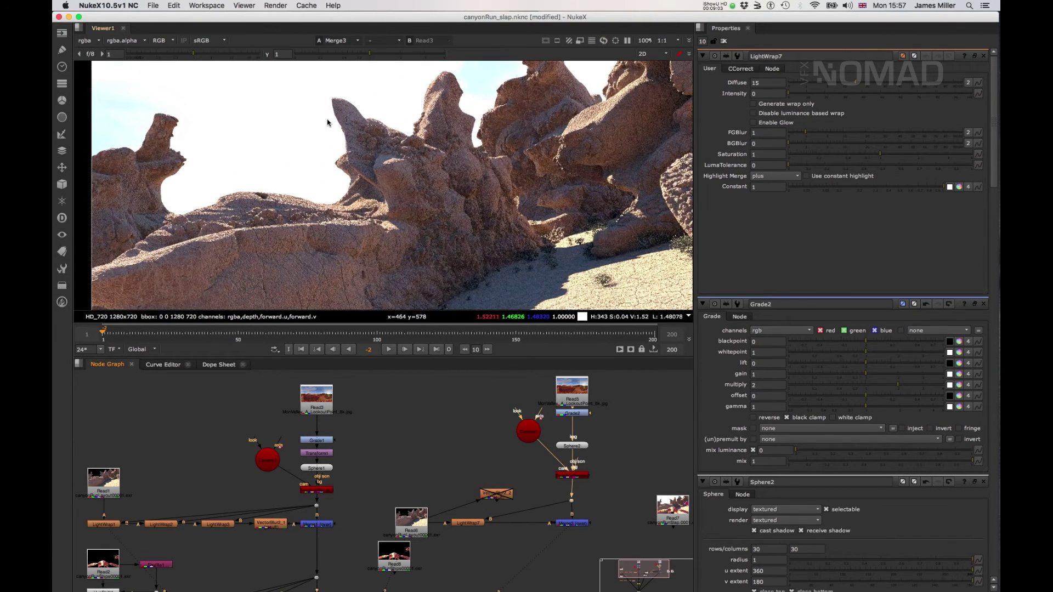
click(468, 522)
key(1)
double_click(475, 522)
drag(829, 97, 851, 105)
click(573, 523)
key(1)
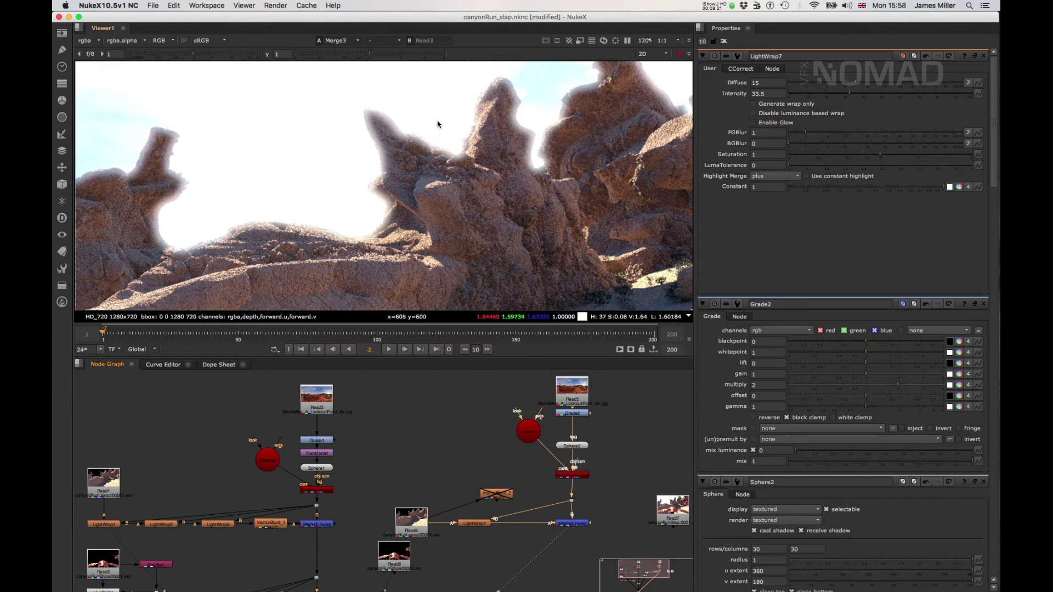
drag(848, 92, 816, 80)
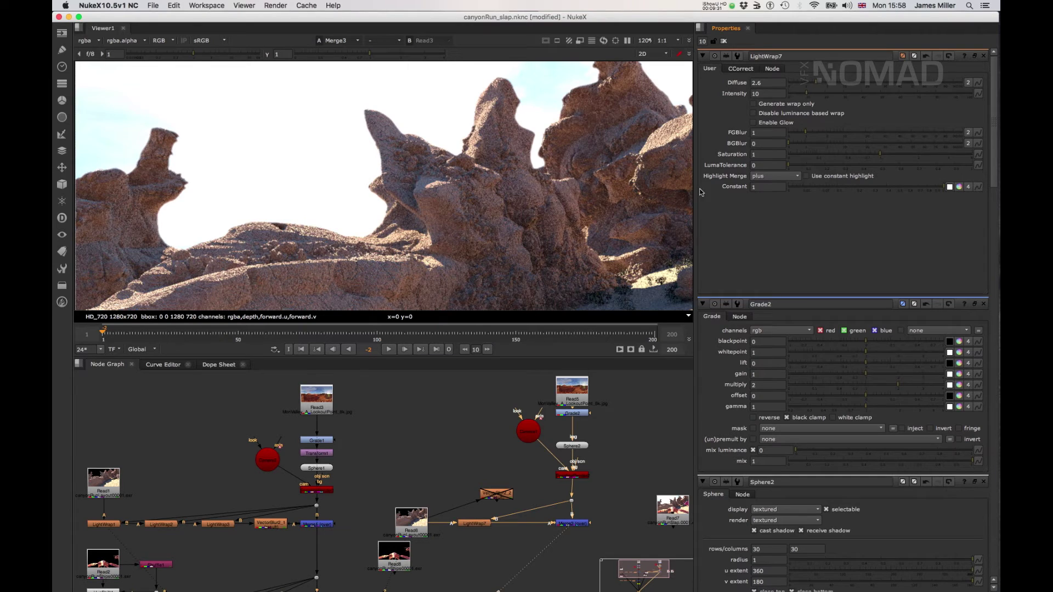
Compare the Diffuse and Intensity settings of the three LightWraps in the original branch with those of the new LightWrap
double_click(108, 529)
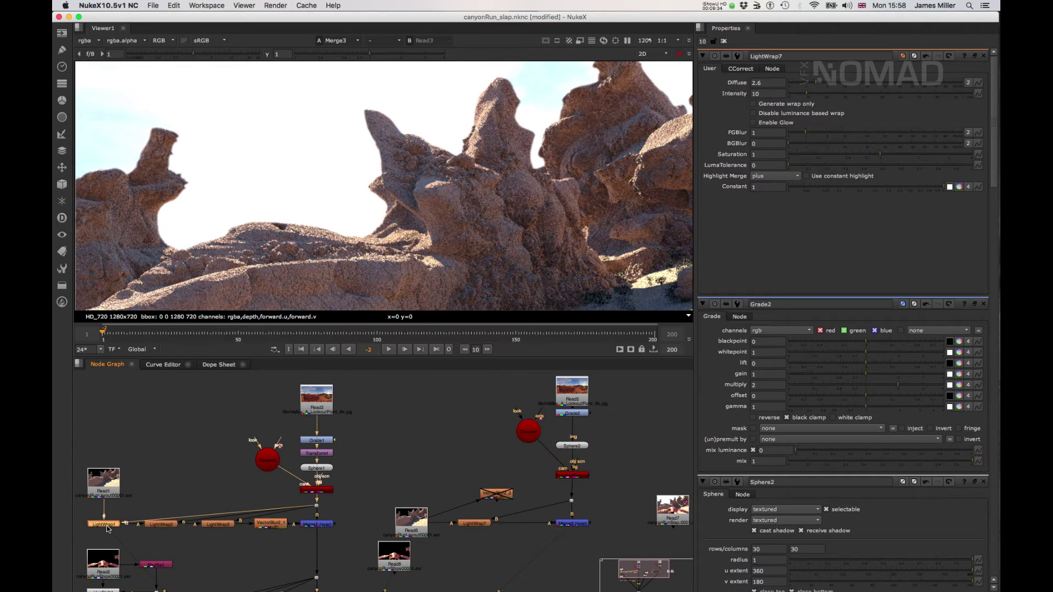
double_click(171, 526)
double_click(214, 525)
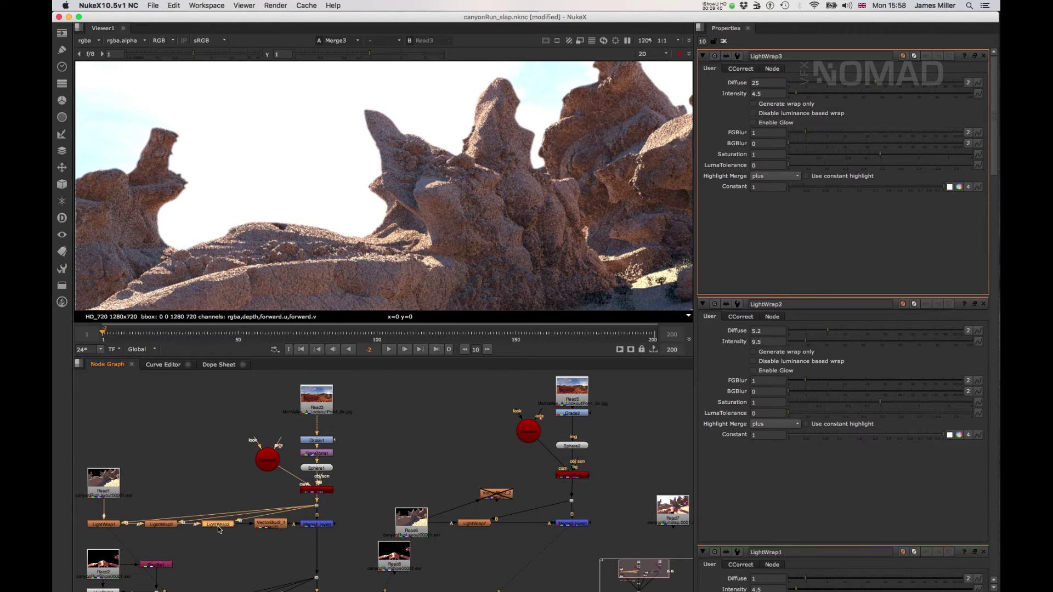
double_click(473, 524)
click(107, 525)
double_click(104, 525)
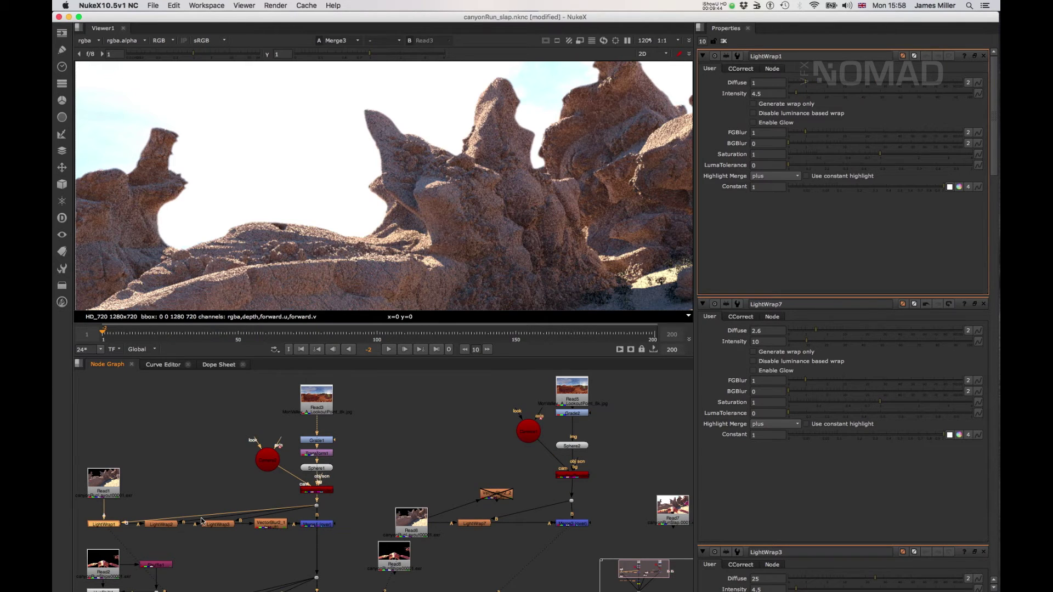
double_click(483, 527)
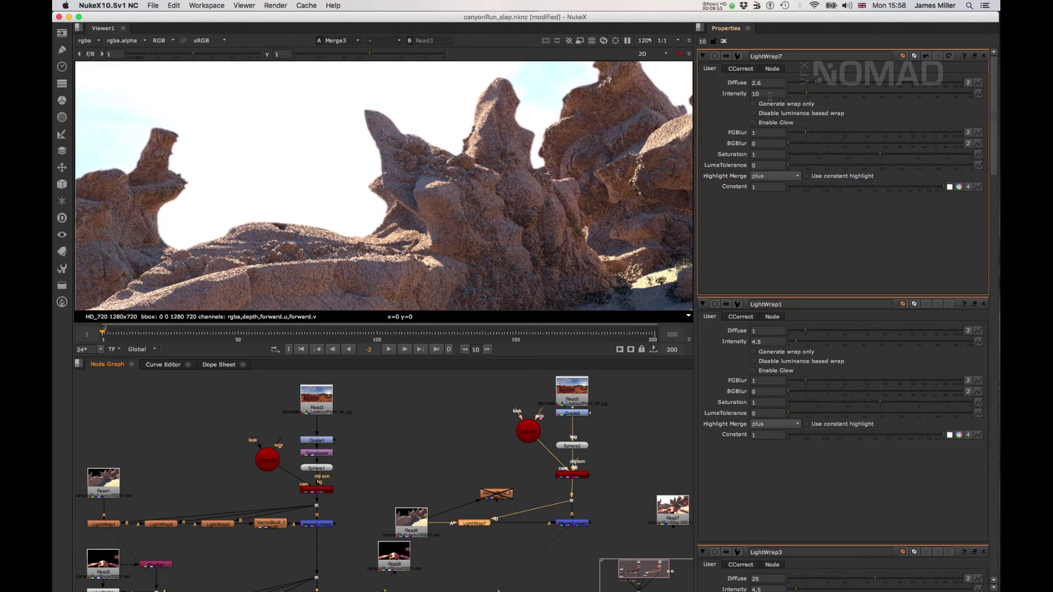
Duplicate the new LightWrap, insert the copy before the Merge and set its Diffuse to 19.5 and Intensity to 3.5
click(477, 549)
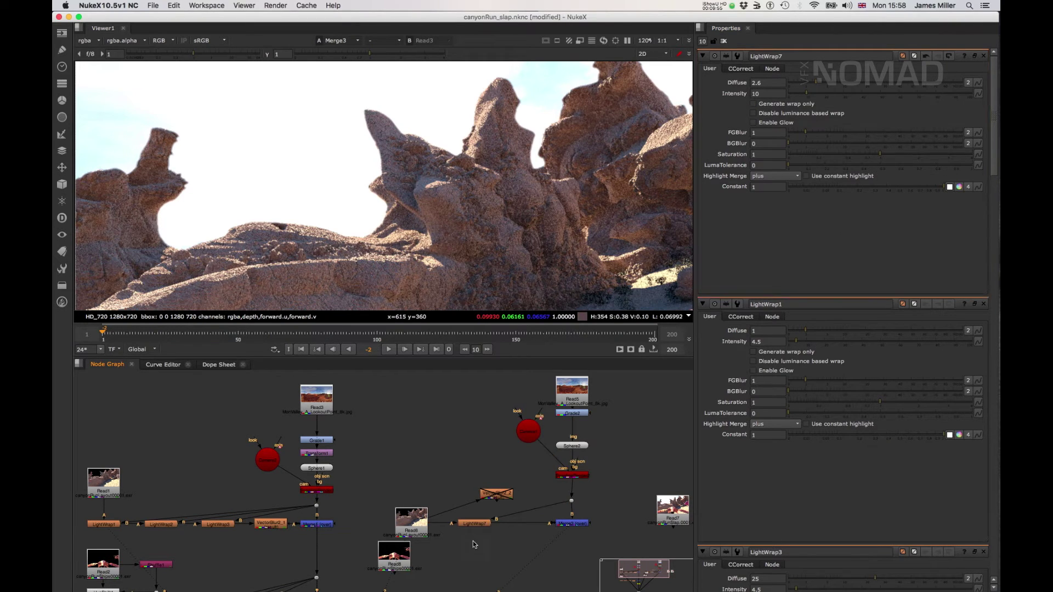
click(477, 526)
key(super+c)
key(super+v)
drag(473, 536, 517, 526)
key(Return)
drag(815, 82, 865, 77)
drag(807, 94, 795, 99)
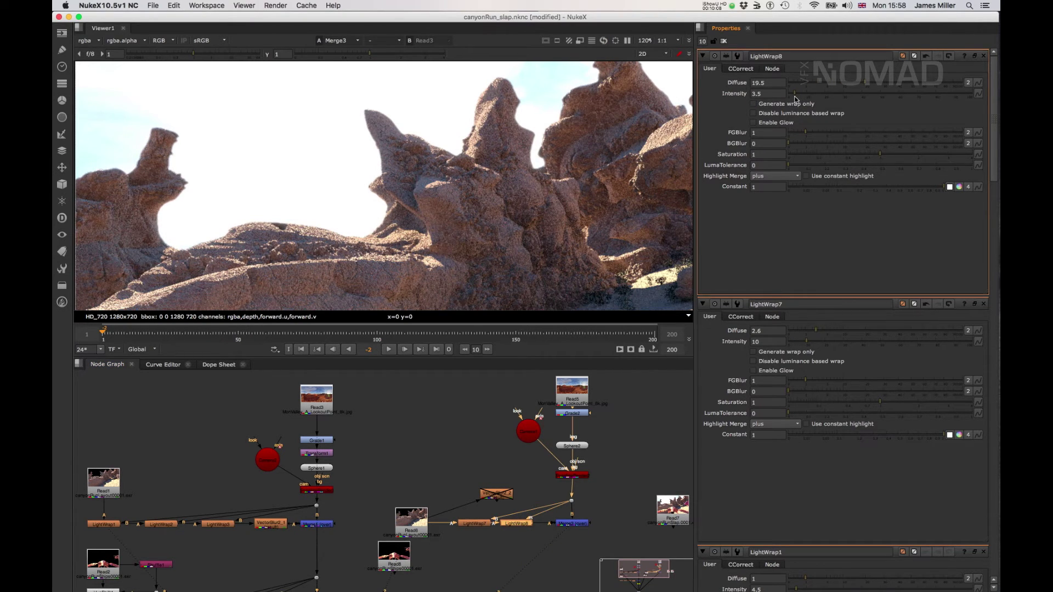
Shift the canyon layout Read and its two LightWraps away from the Merge to make room in the row
click(530, 542)
click(475, 523)
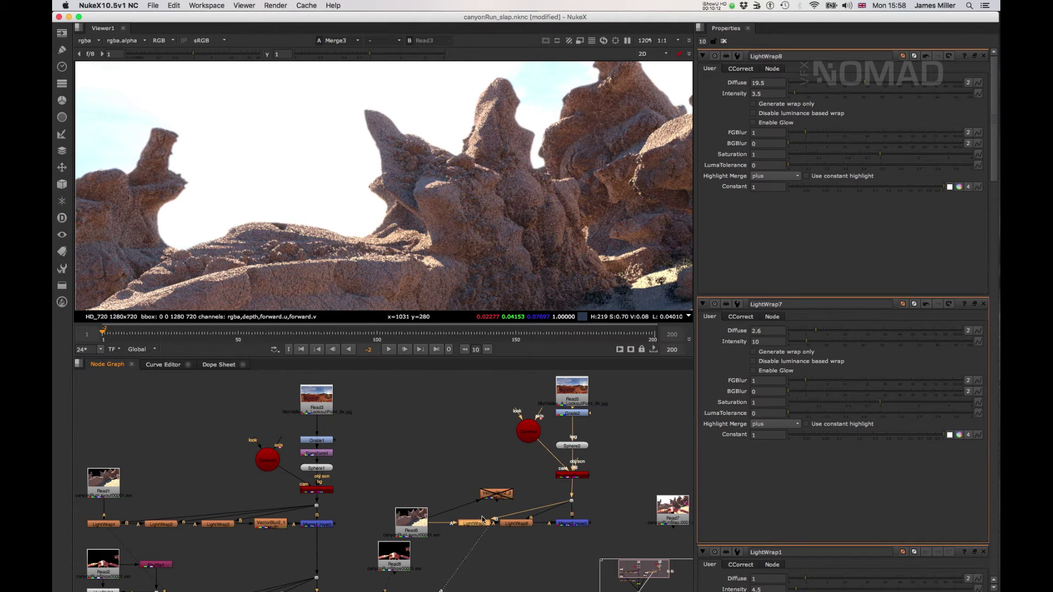
drag(550, 546, 384, 524)
click(406, 523)
drag(546, 543, 445, 502)
drag(518, 523, 486, 522)
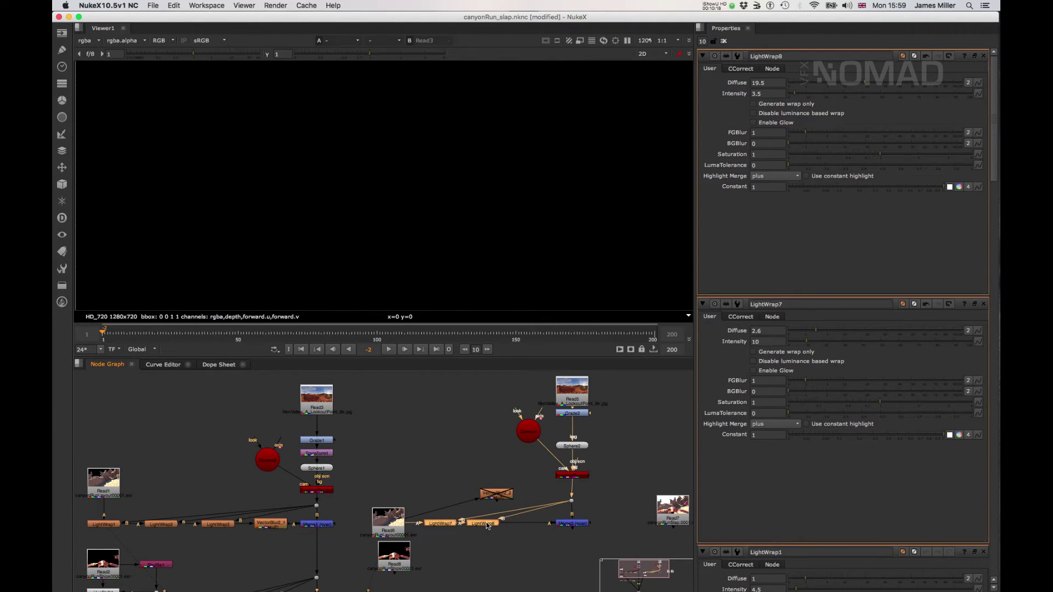
Move the second Read out of the canyon branch and place the two LightWraps below the canyon Read
scroll(496, 538, down, 3)
middle_drag(492, 537, 438, 479)
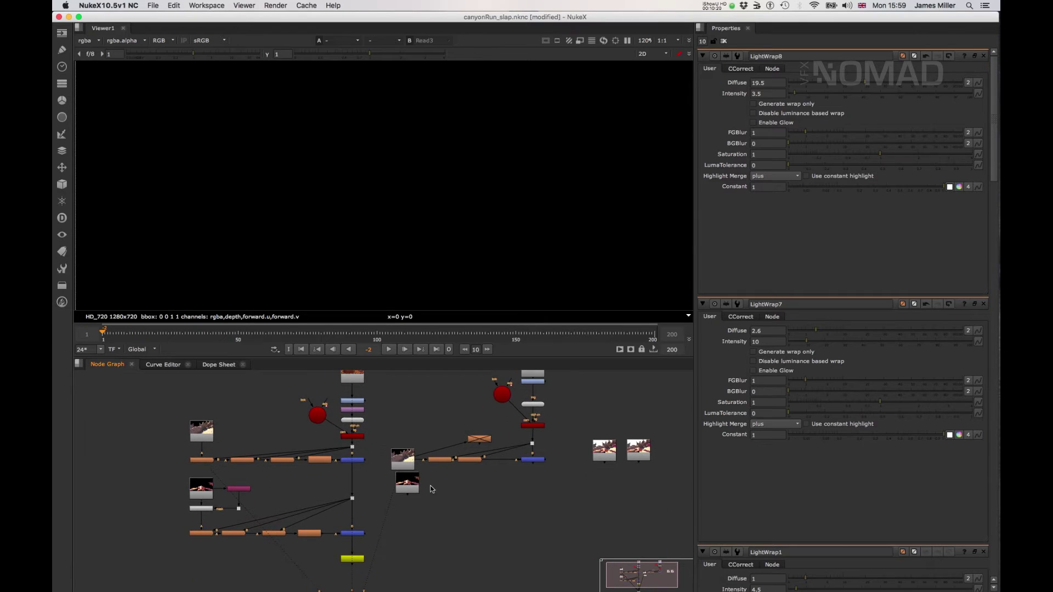
drag(414, 494, 436, 561)
drag(498, 491, 406, 490)
Duplicate the second LightWrap, insert the copy before the Merge and delete the extra copy
click(440, 492)
key(alt+c)
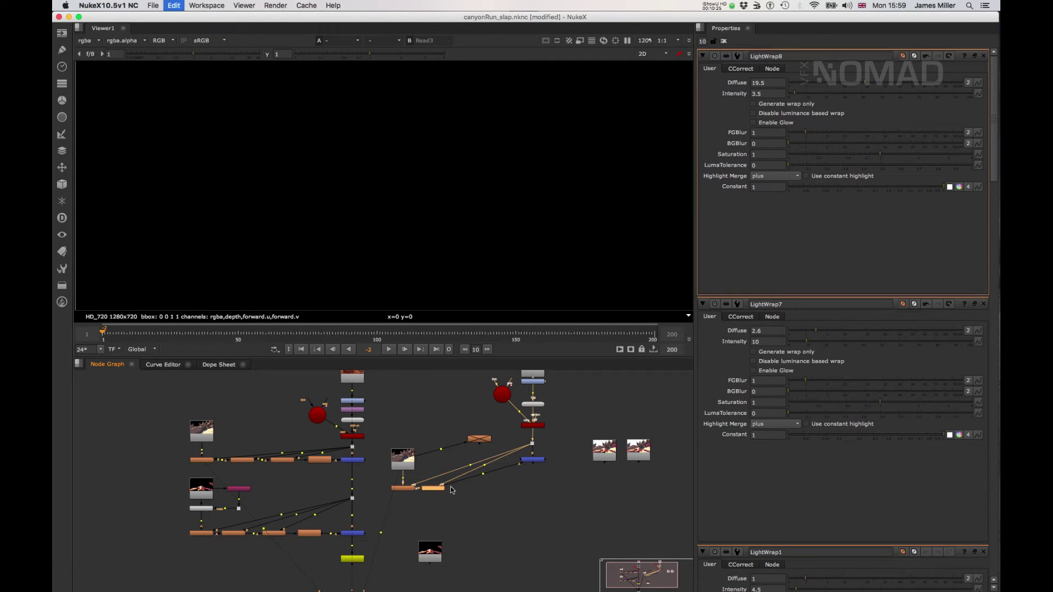
drag(435, 495, 540, 492)
key(alt+c)
key(Delete)
click(471, 487)
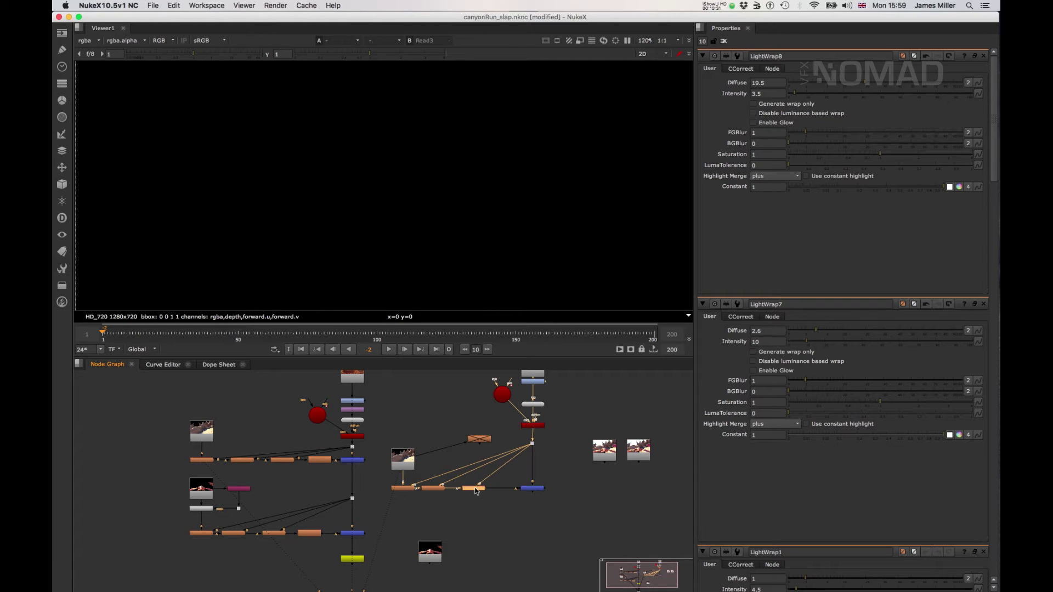
View the third LightWrap in the canyon row and set its Diffuse to 54.5 and Intensity to 1
key(1)
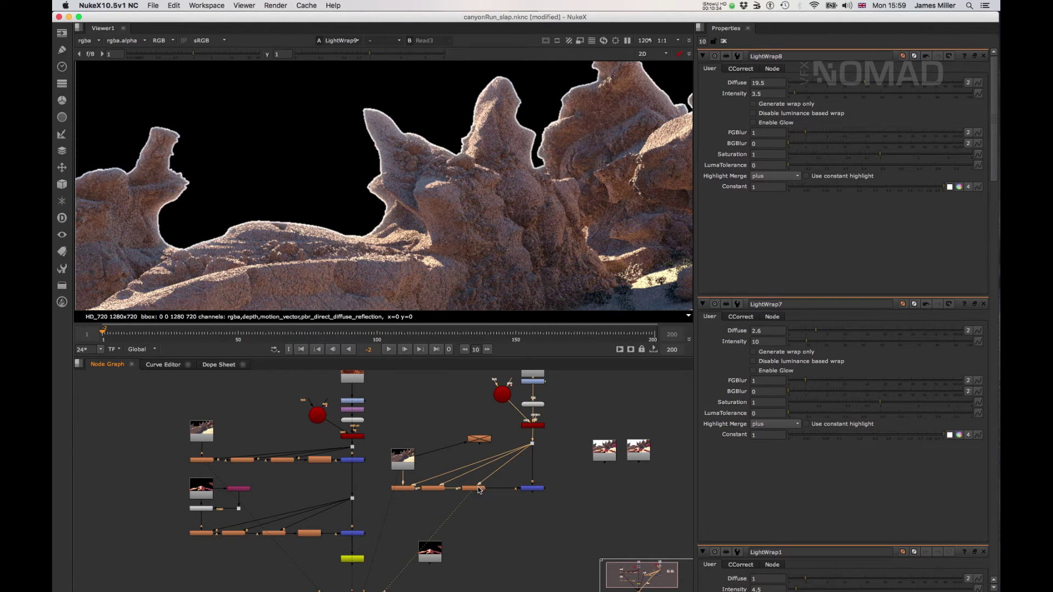
double_click(479, 488)
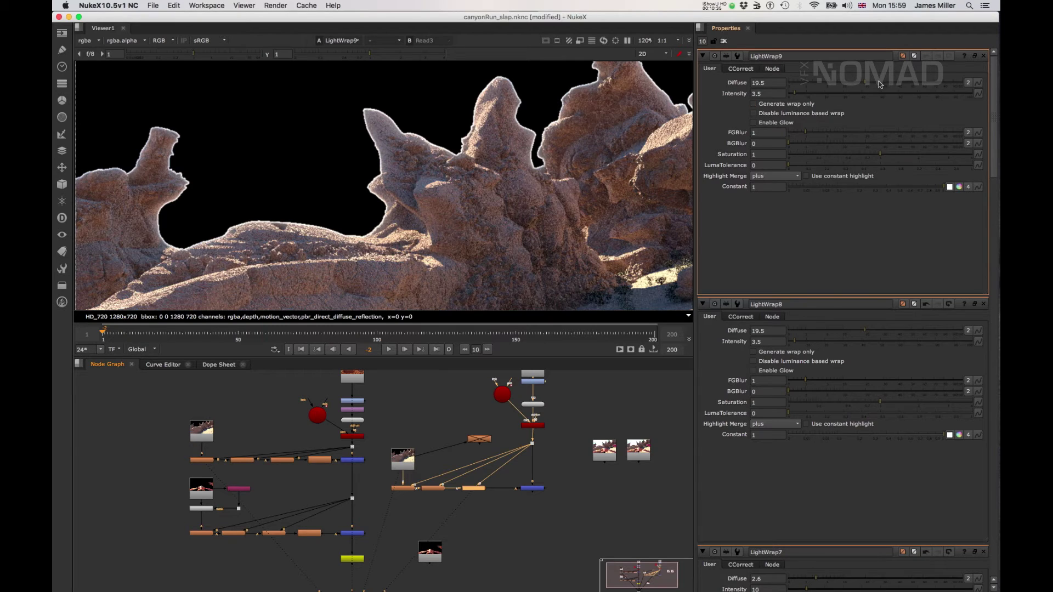
click(914, 81)
click(790, 96)
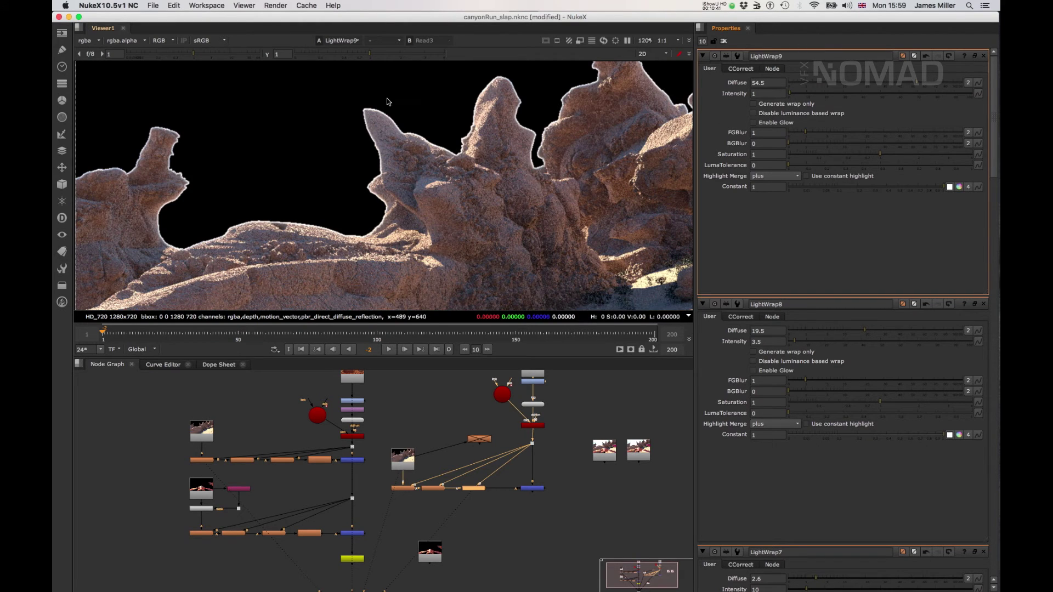
Toggle the first canyon LightWrap to compare, set its Diffuse to 0.15 and view the Merge result
click(405, 488)
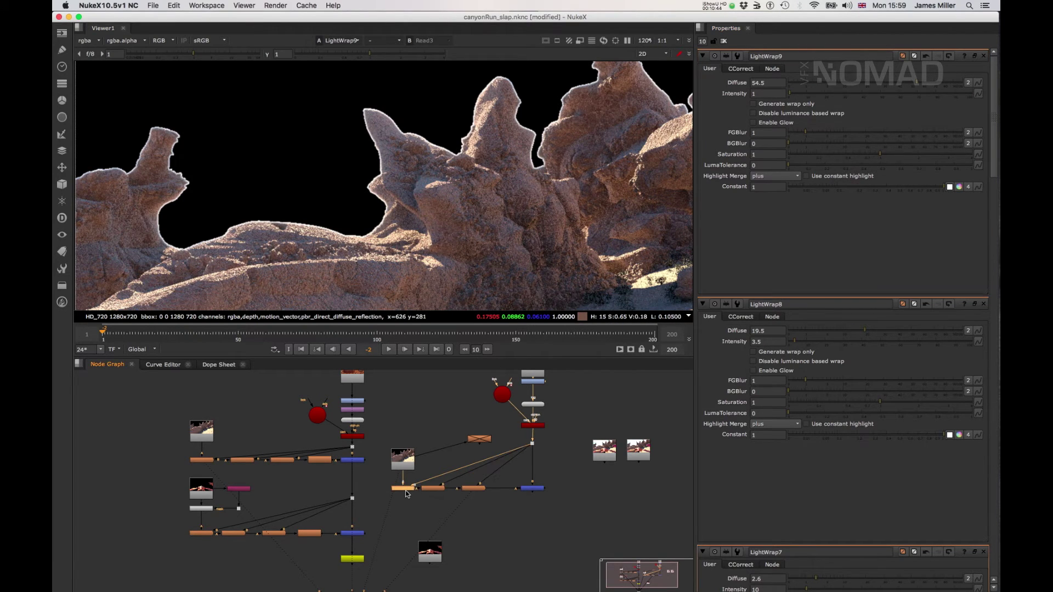
key(d)
key(d)
double_click(405, 487)
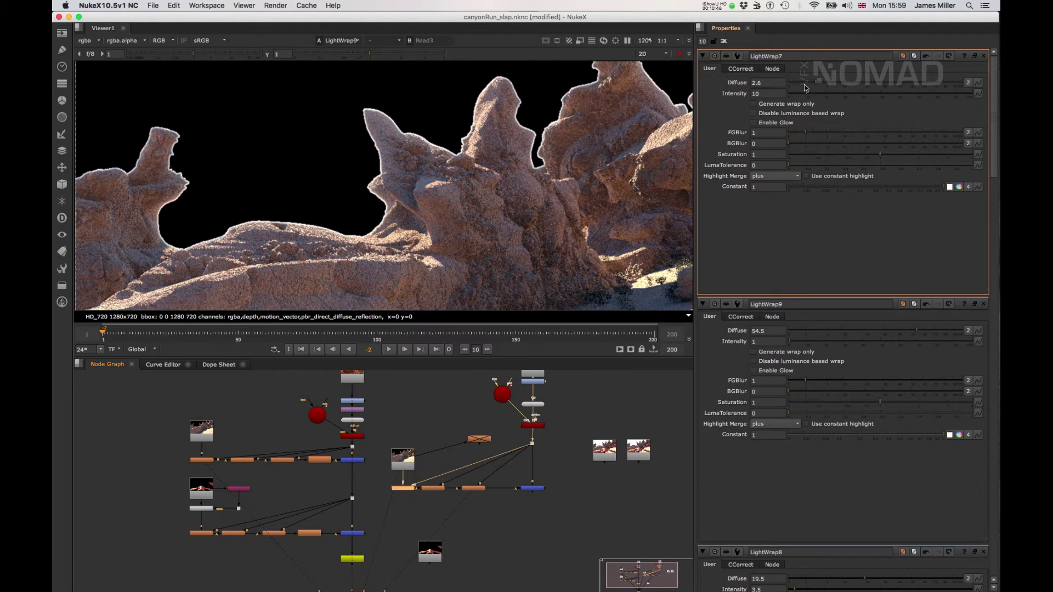
drag(812, 84, 794, 84)
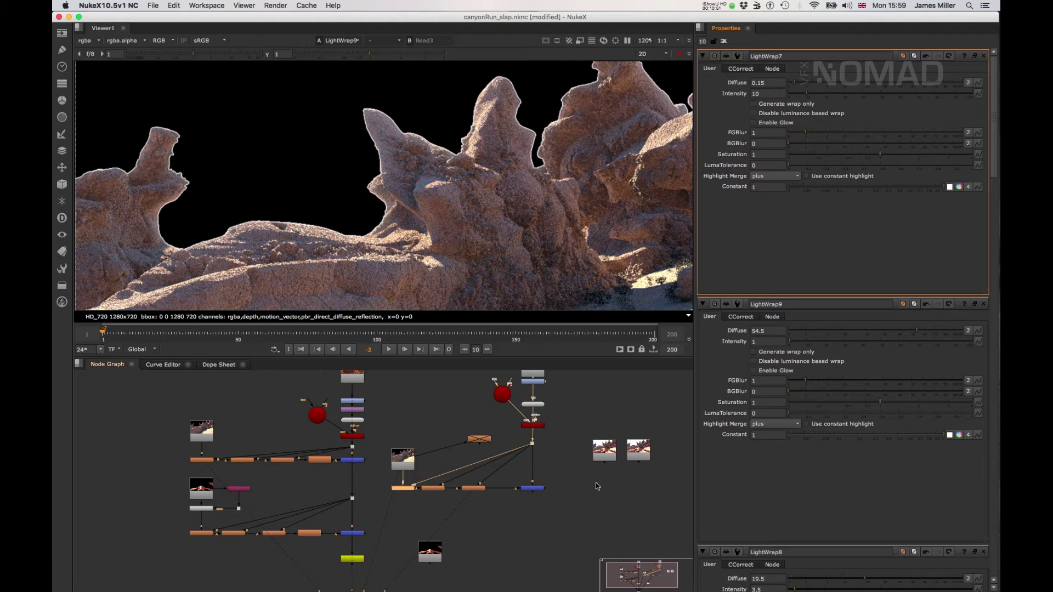
click(531, 488)
key(1)
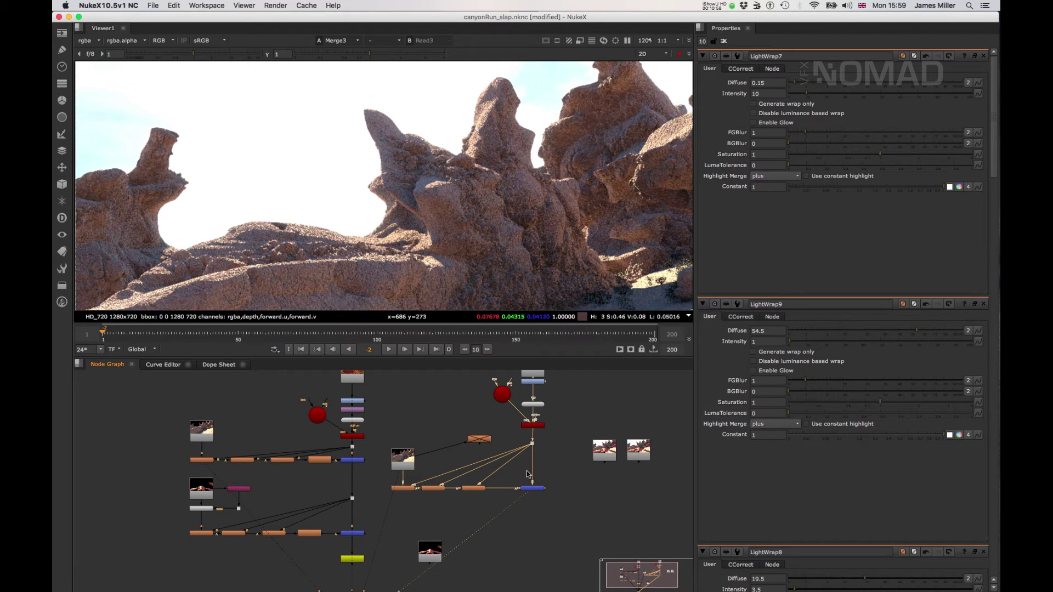
Insert the disabled VectorBlur between the last LightWrap and the Merge, enable it and open its properties
click(436, 452)
drag(427, 455, 505, 495)
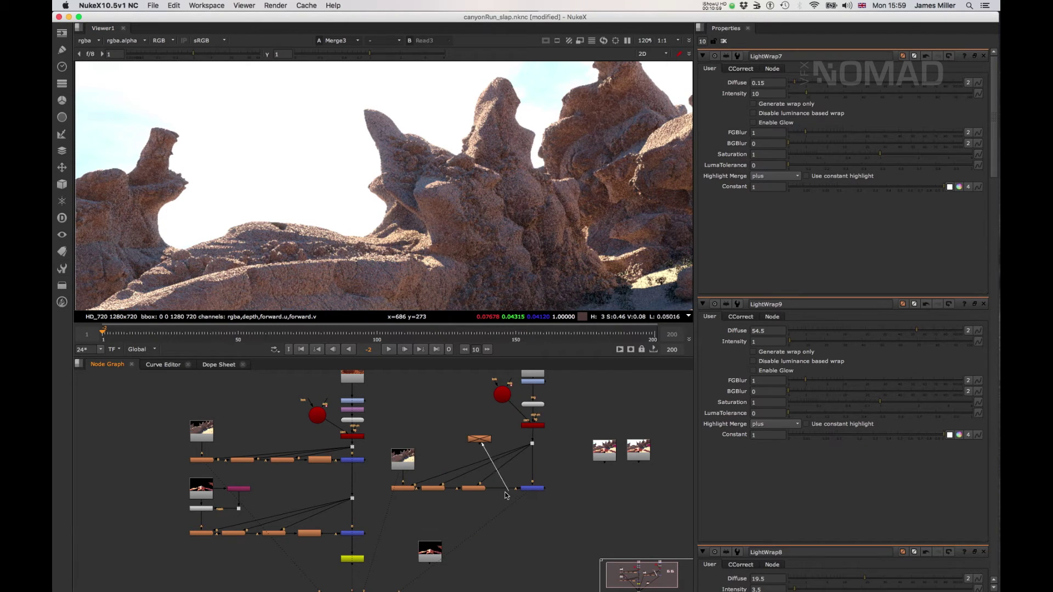
click(508, 491)
key(d)
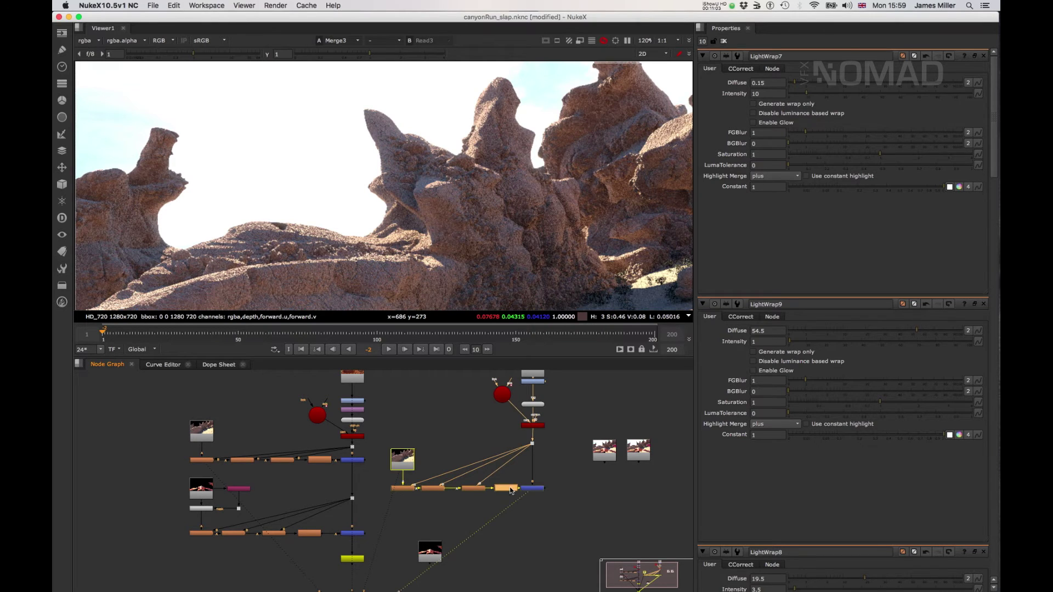
click(534, 490)
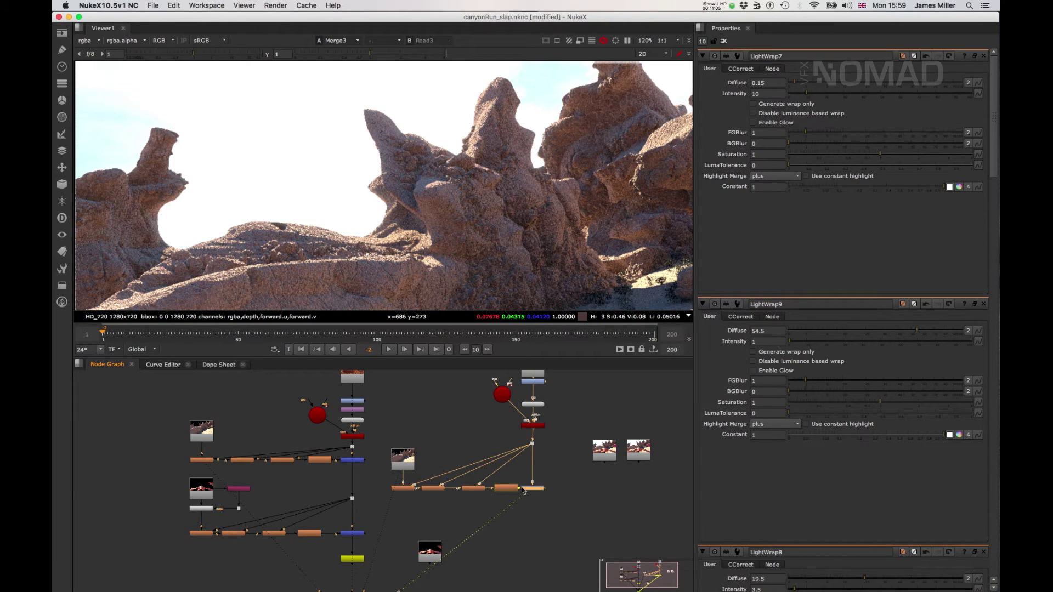
click(533, 490)
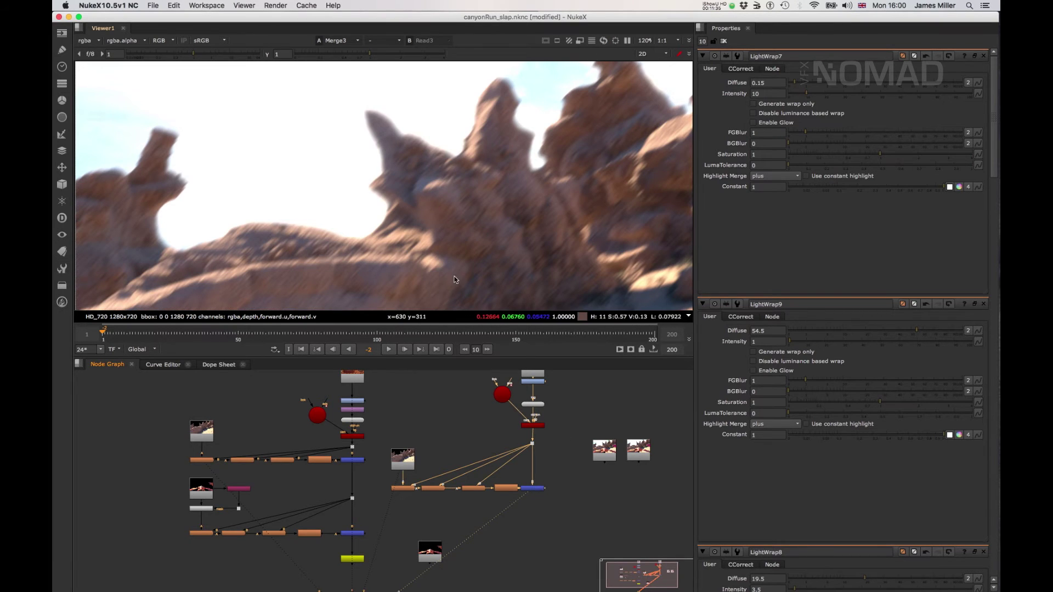
scroll(457, 261, down, 3)
scroll(476, 263, up, 3)
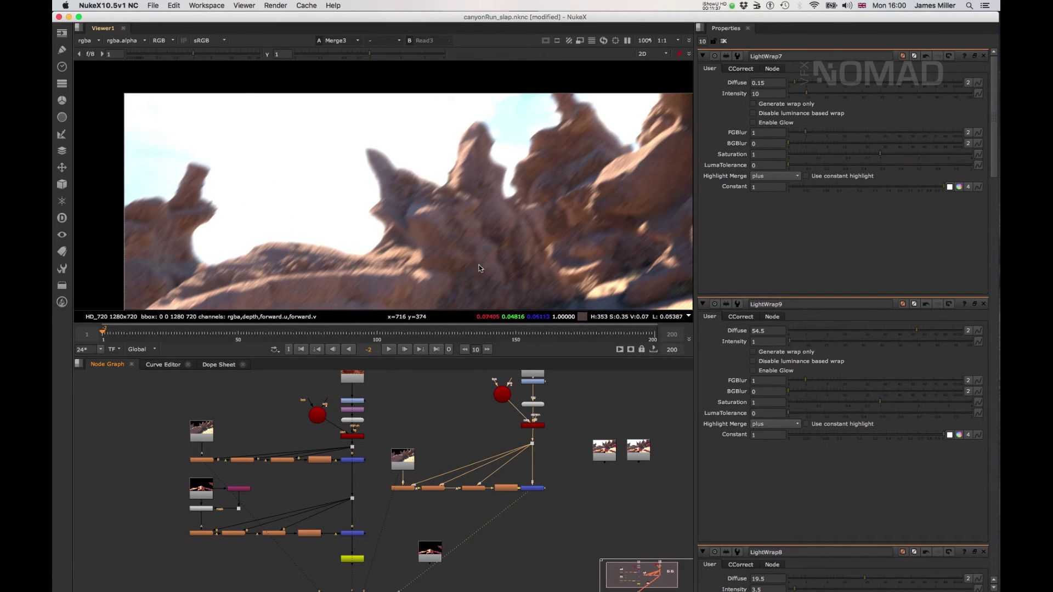
double_click(508, 488)
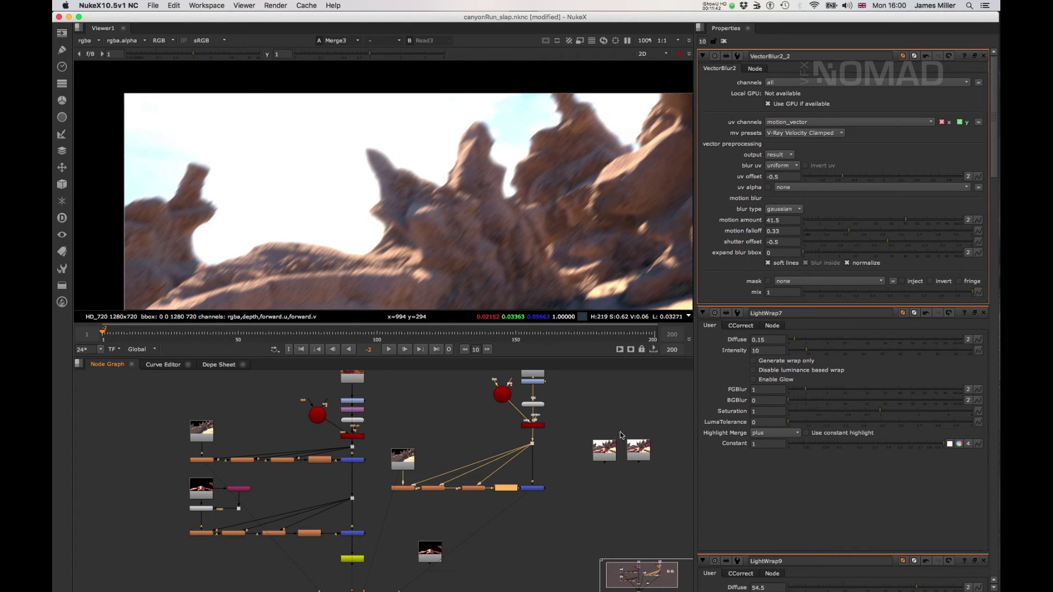
Go to frame 50 and compare the two separate reference renders in the viewer
click(608, 450)
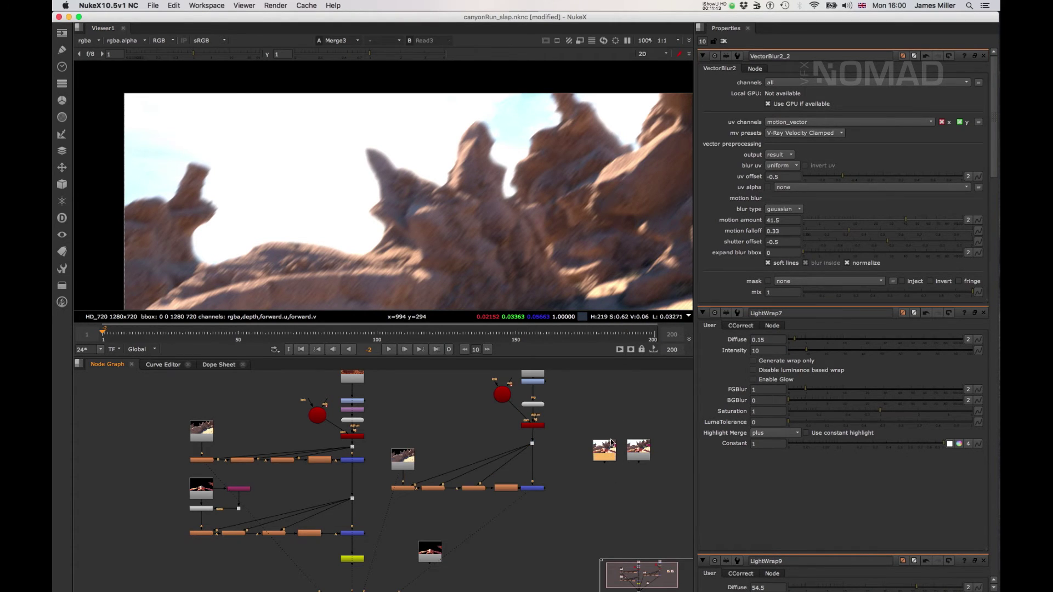
key(1)
scroll(502, 260, down, 3)
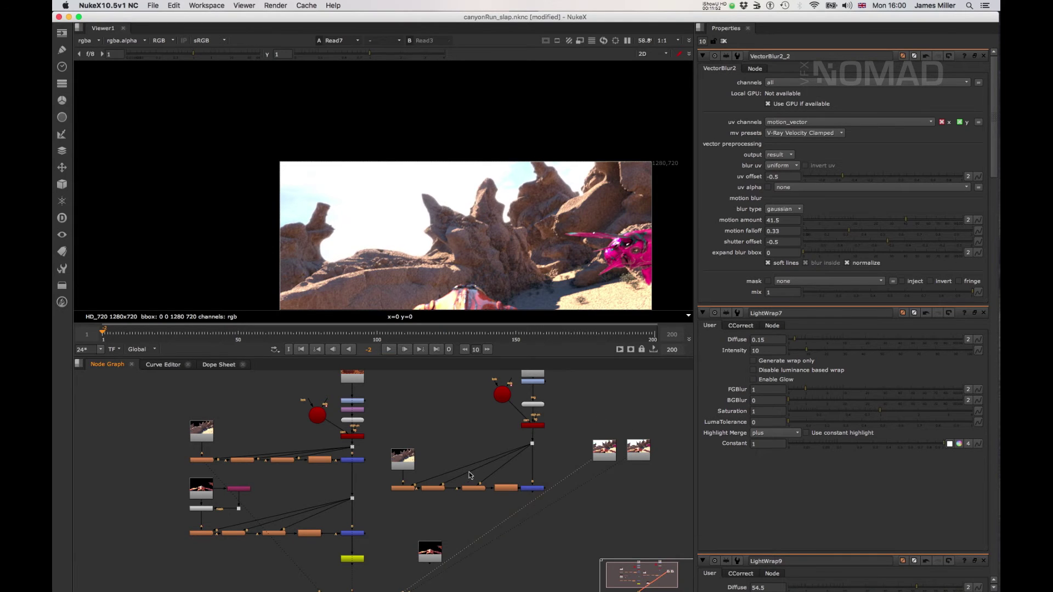
key(4)
click(238, 333)
click(403, 459)
key(1)
click(536, 432)
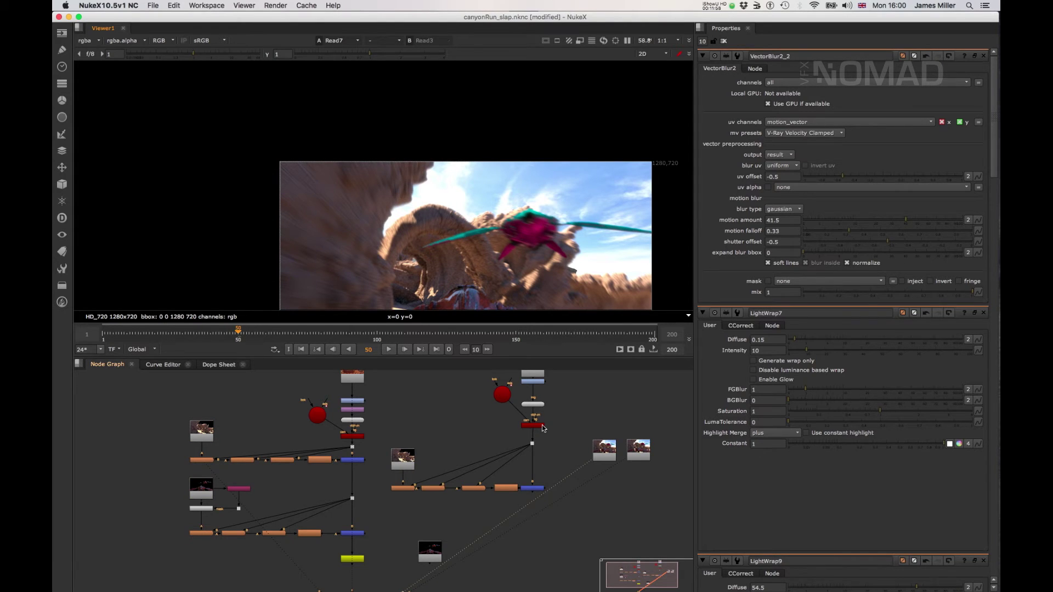
key(4)
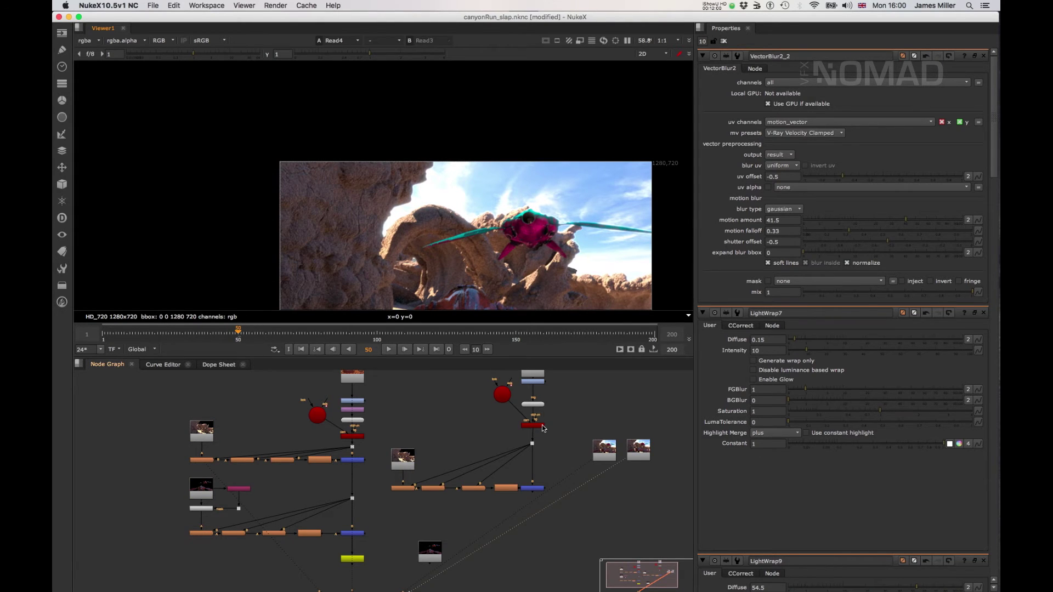
key(1)
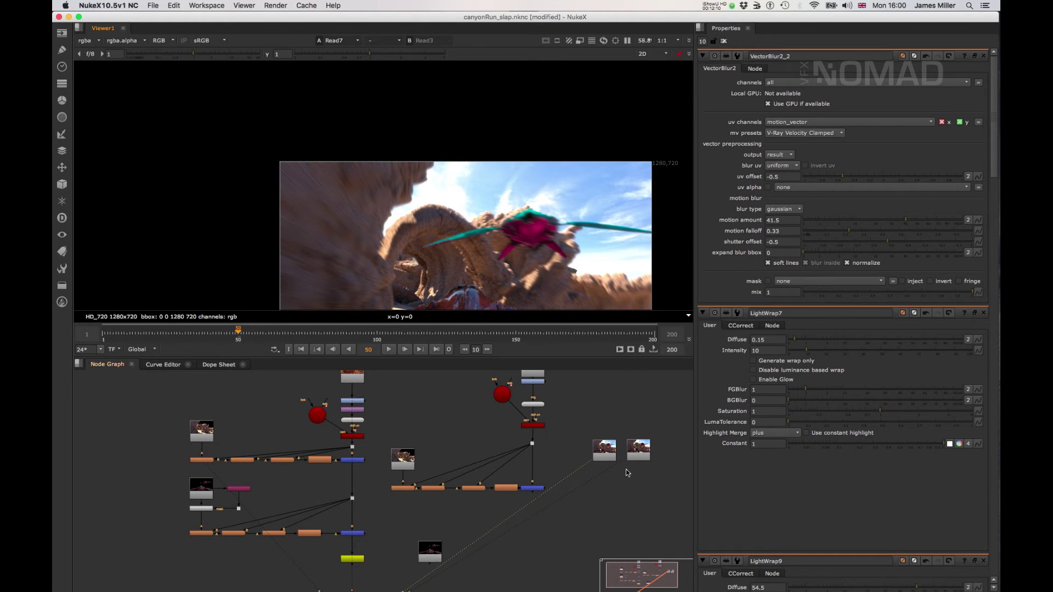
Examine the motion blur on the canyon in the VectorBlur and Merge outputs at frame 50
click(513, 488)
key(1)
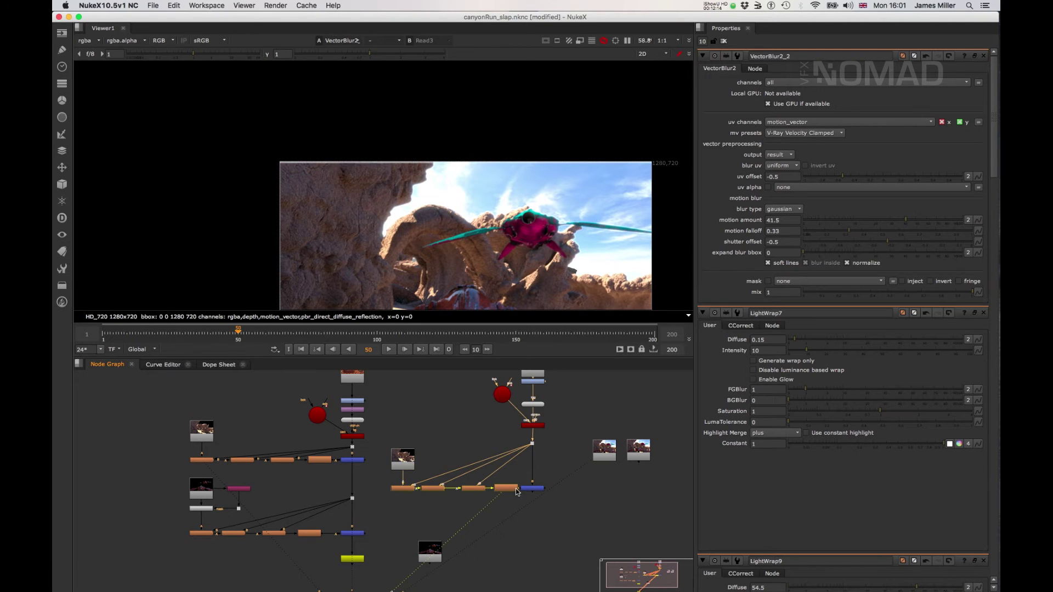
click(537, 490)
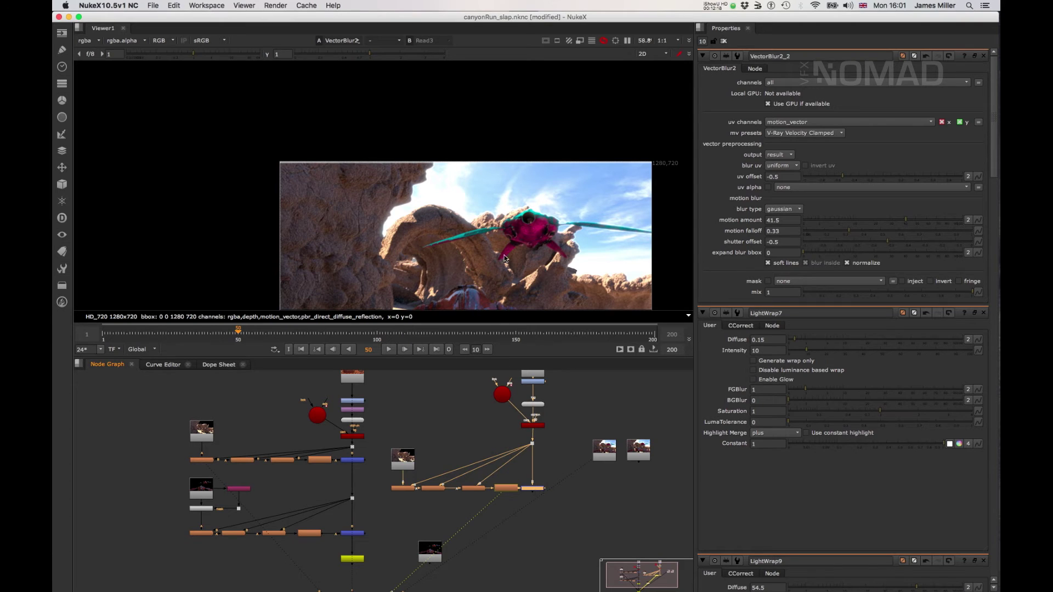
key(1)
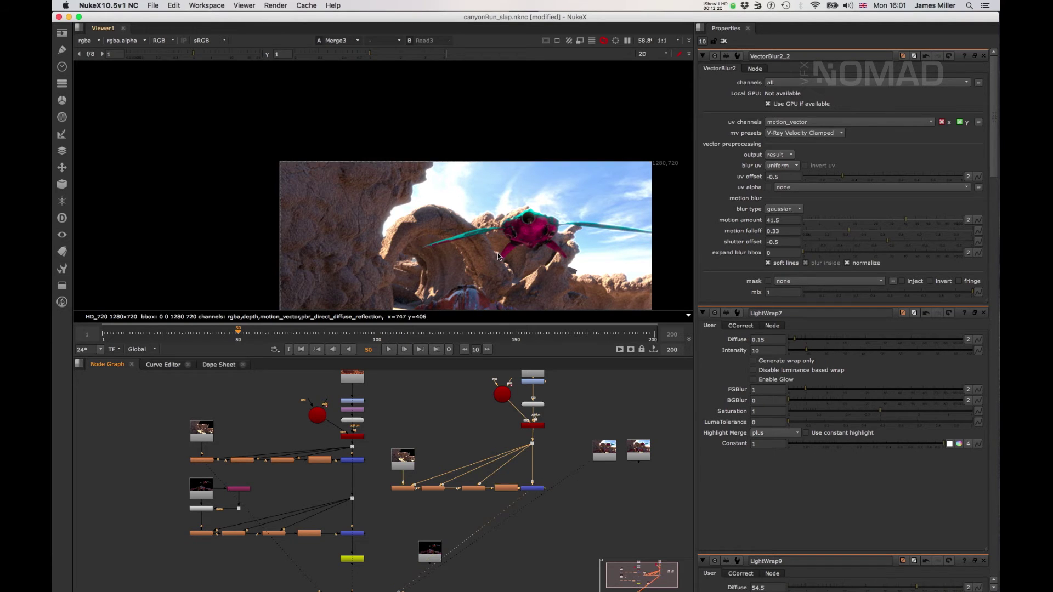
key(space)
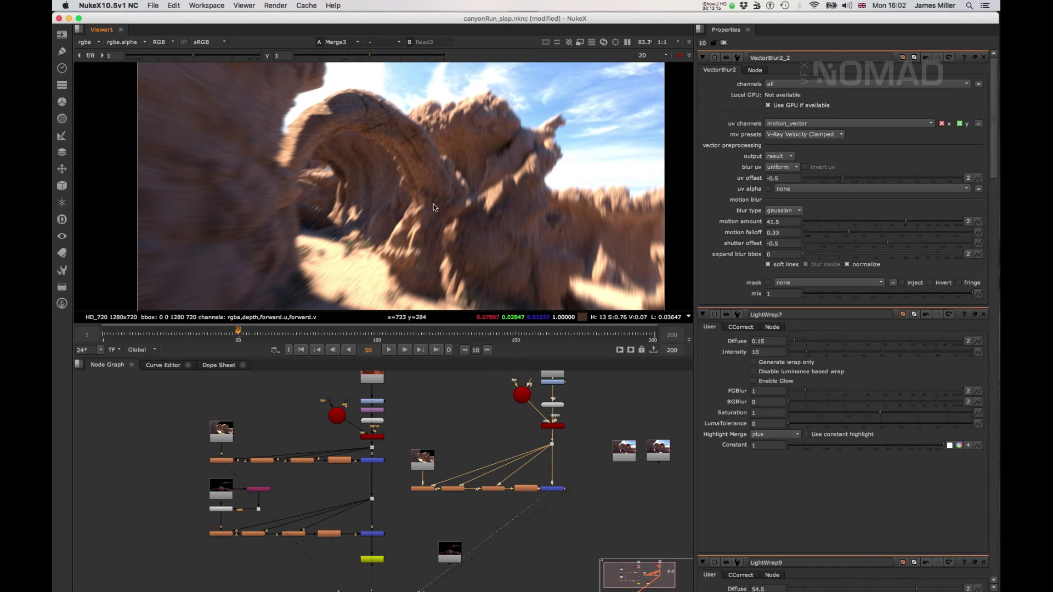
scroll(432, 200, down, 1)
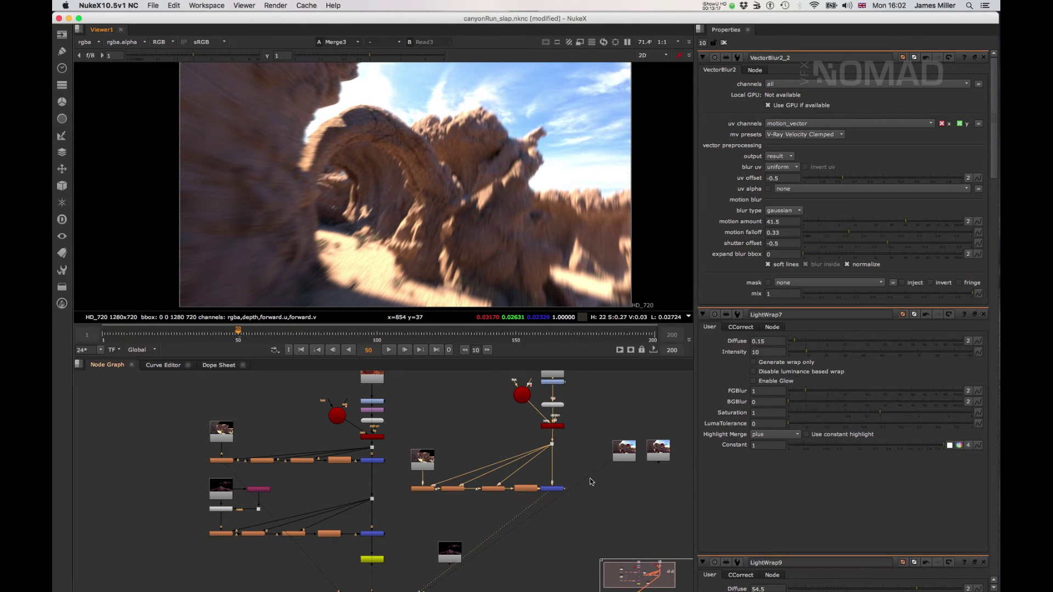
Disable the canyon row's VectorBlur and set its motion amount to 15
click(531, 489)
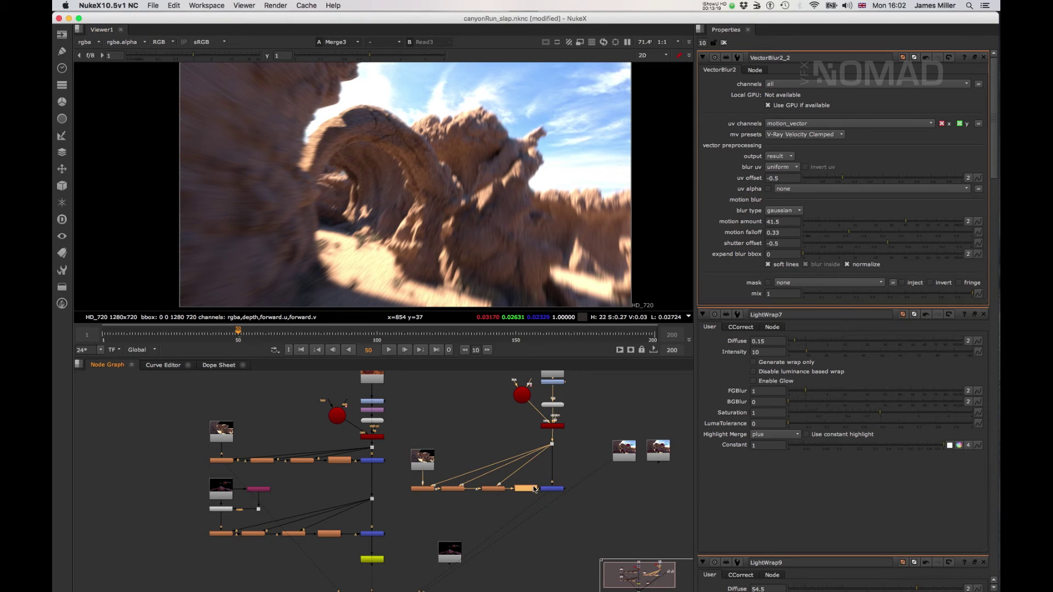
click(790, 221)
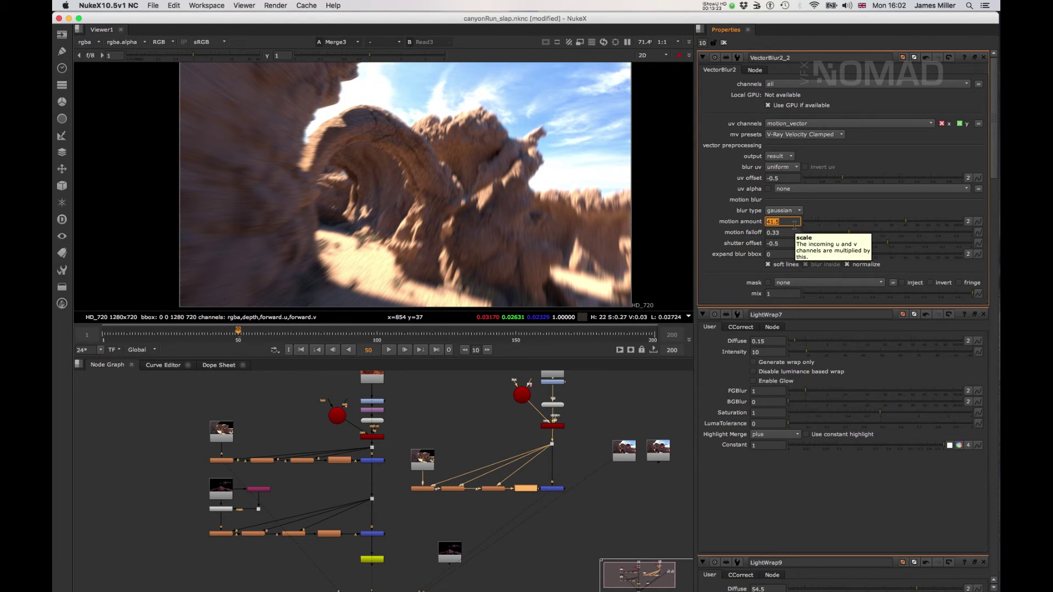
click(526, 488)
key(d)
double_click(776, 220)
text(15)
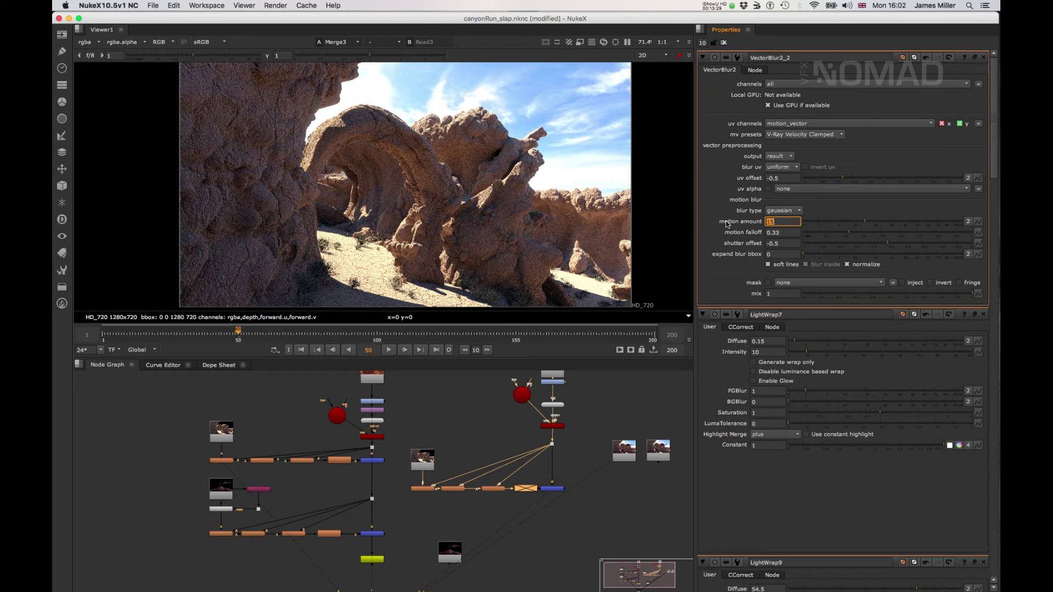
Move the ship Read below the canyon row and place copies of the three LightWraps and VectorBlur beneath it
click(523, 575)
drag(452, 553, 426, 533)
drag(544, 505, 416, 498)
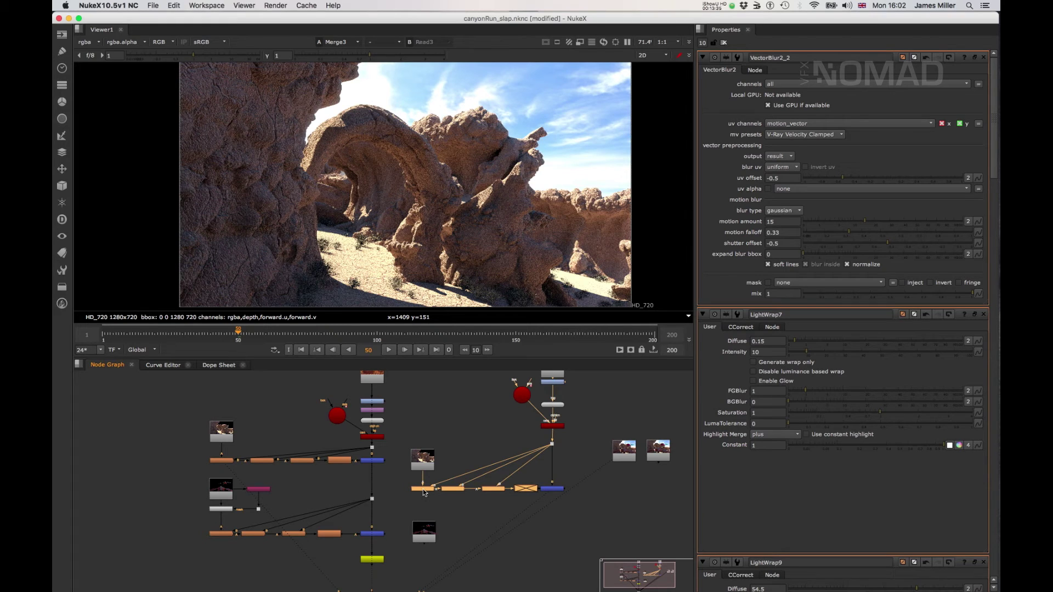
key(super+v)
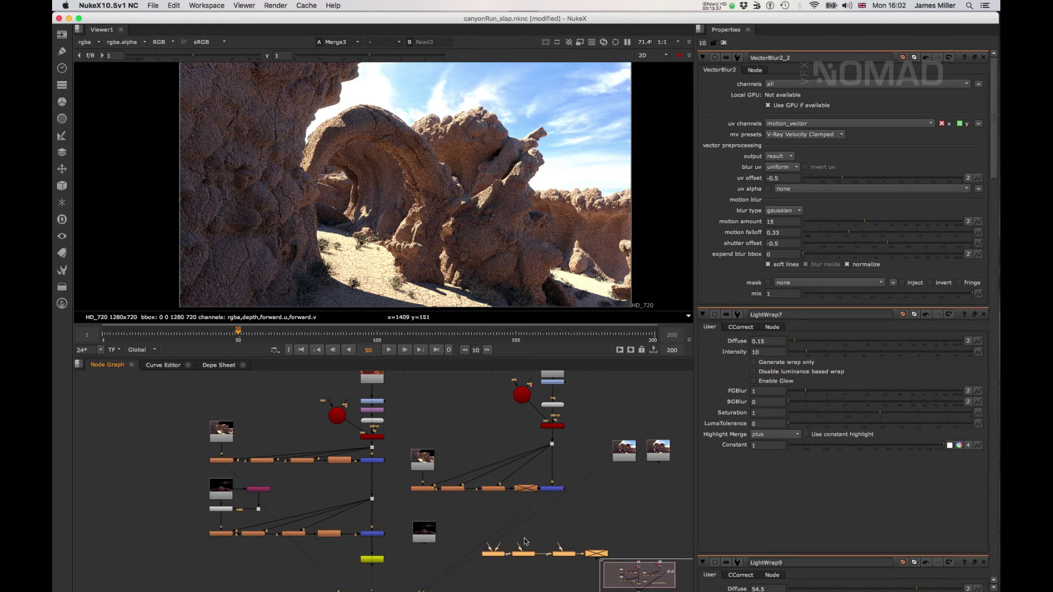
drag(516, 556, 449, 568)
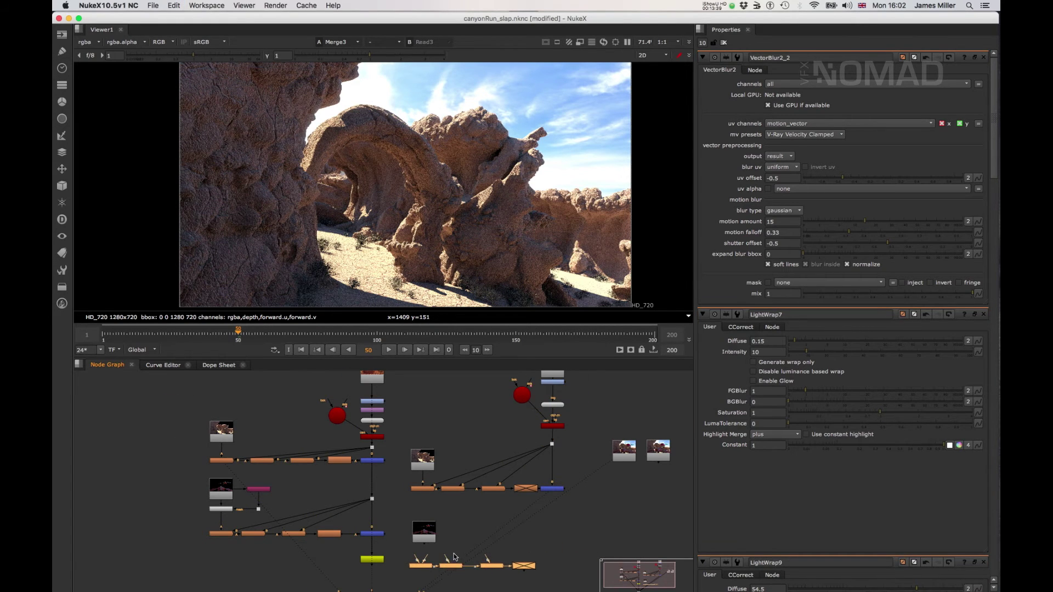
scroll(455, 540, up, 3)
Add a Merge after the canyon Merge and move it down in line with the copied LightWrap row
click(528, 524)
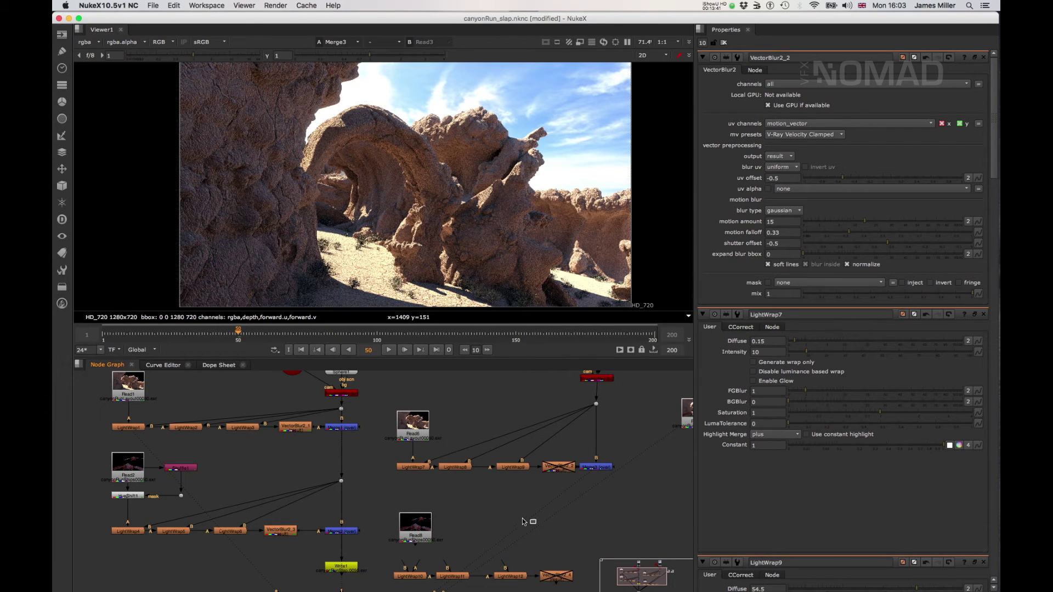
click(593, 467)
key(Tab)
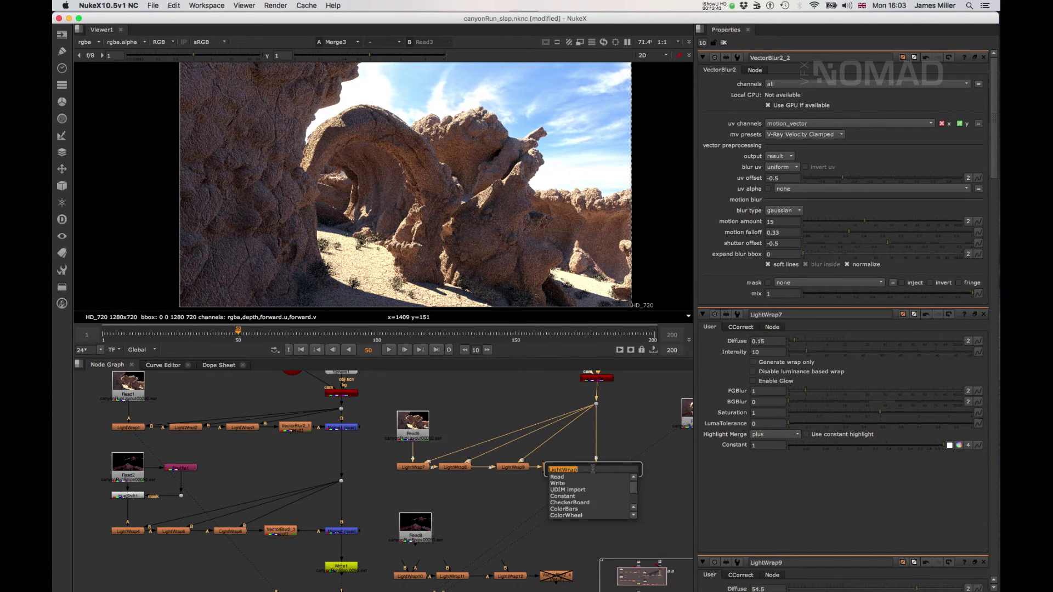
text(merge)
key(Return)
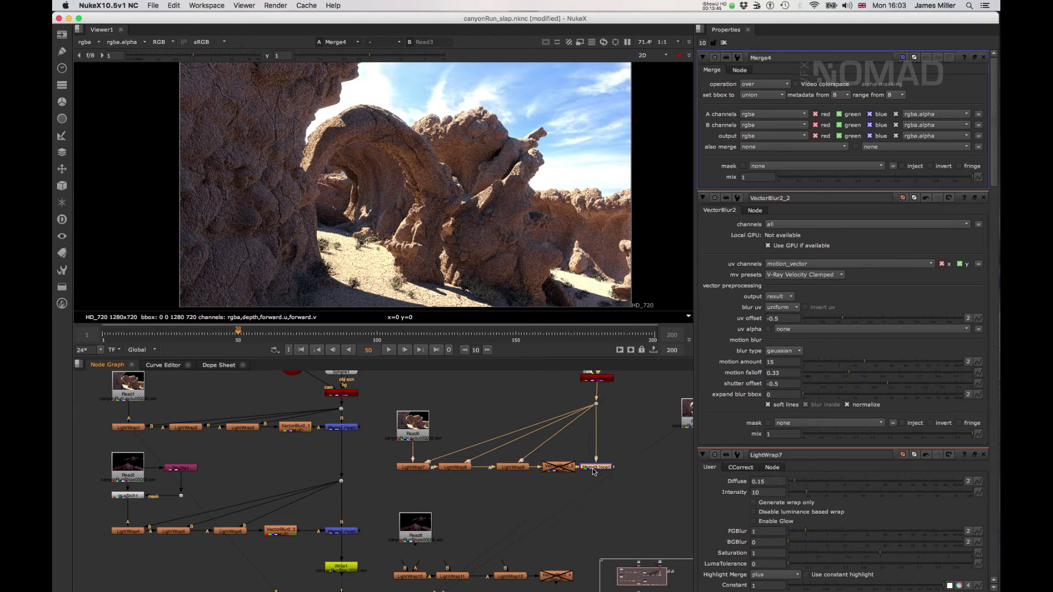
drag(644, 474, 601, 553)
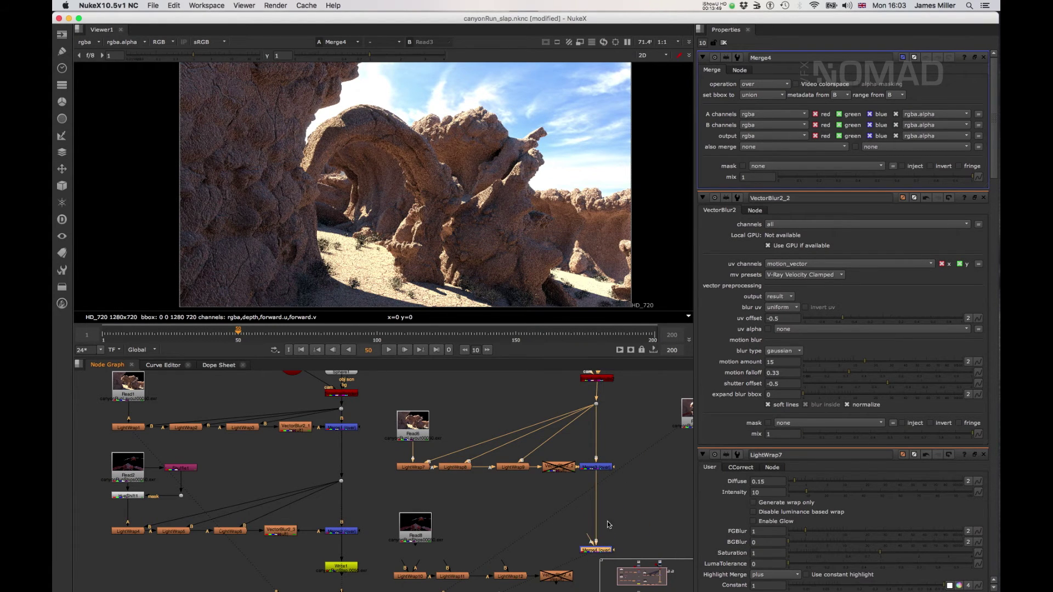
Add a Dot on the connection between the canyon Merge and the new Merge, aligned with the vertical line
middle_drag(549, 543, 512, 473)
mouse_move(556, 478)
mouse_down()
mouse_move(555, 503)
mouse_move(562, 481)
mouse_up()
ctrl+click(559, 453)
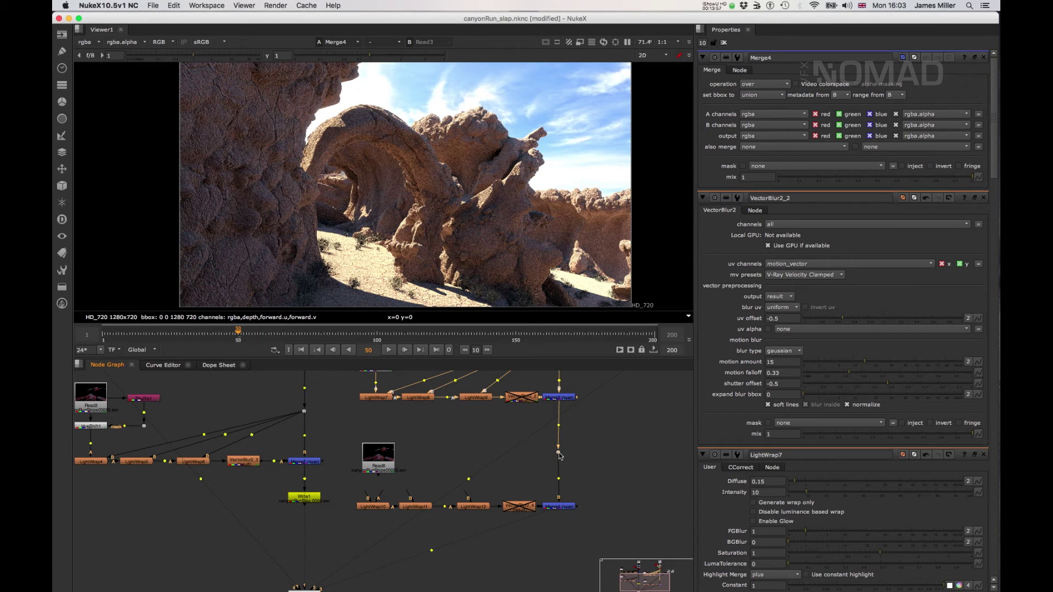
drag(560, 453, 560, 459)
Connect the copied LightWraps' B inputs to the Dot and the ship Read to the first one, feeding the row into the new Merge
drag(472, 491, 558, 457)
drag(411, 494, 559, 457)
drag(383, 496, 372, 461)
ctrl+click(564, 507)
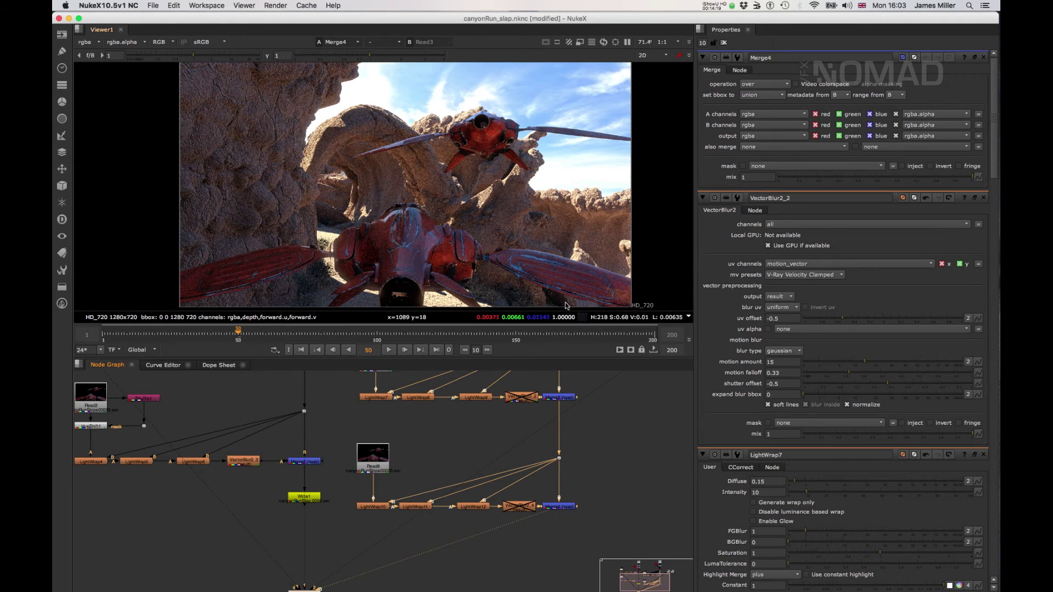
Move the ship's LightWrap row further down to leave space beneath the ship Read, and view the ship Read
scroll(571, 498, down, 3)
scroll(546, 526, right, 3)
drag(559, 535, 421, 488)
drag(546, 507, 546, 530)
click(525, 479)
drag(437, 468, 436, 469)
key(1)
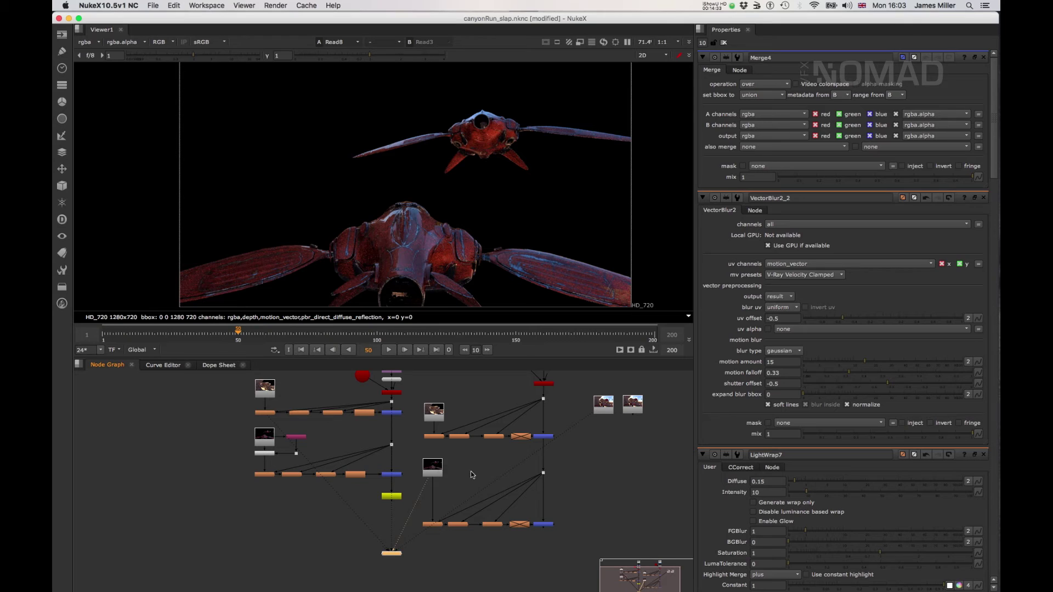
Add a Shuffle node beside the ship Read and connect it to the Read's output
key(Tab)
text(shu)
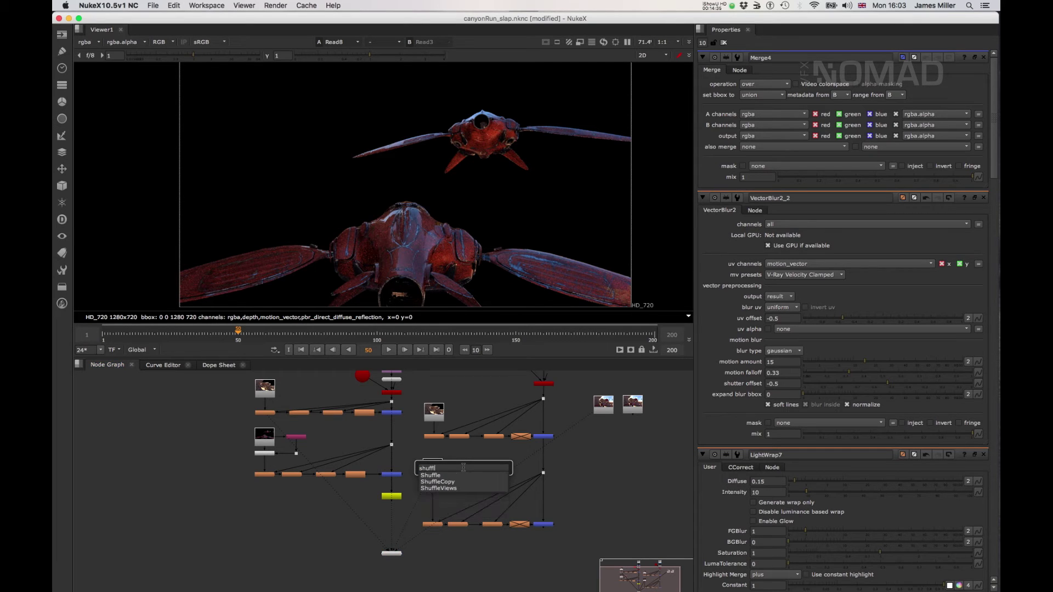
text(ffle)
key(Return)
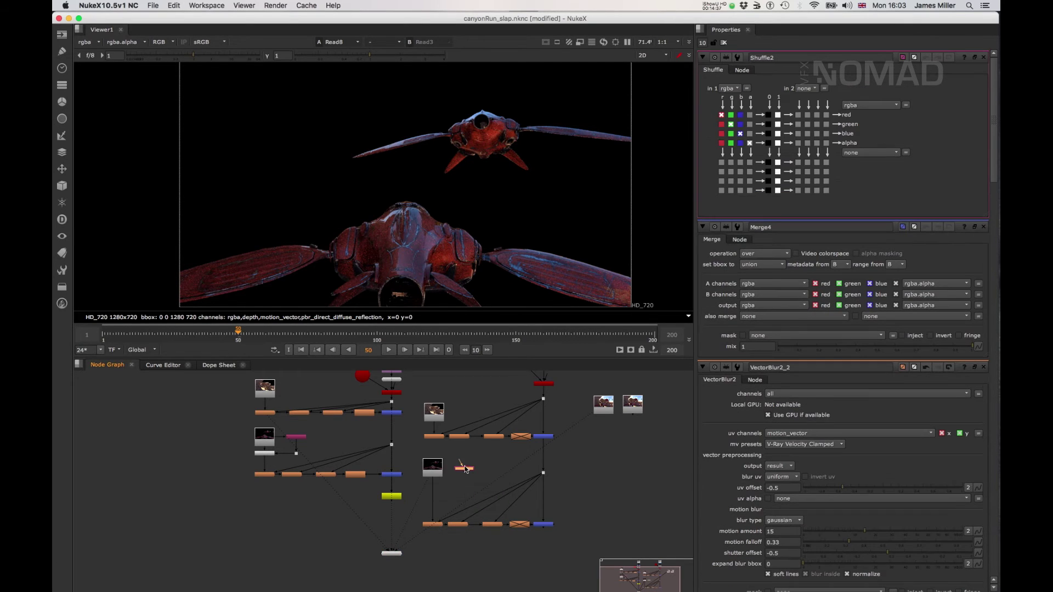
drag(461, 464, 430, 470)
View the Shuffle, set its first input to ship_id, and route the red channel to all rgba outputs
key(1)
click(727, 88)
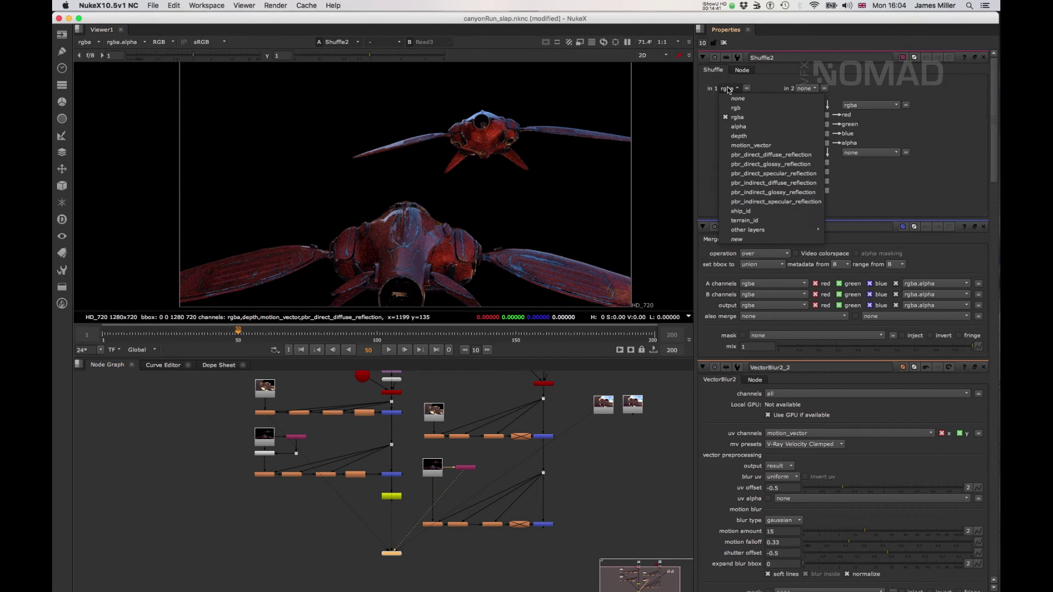
click(754, 214)
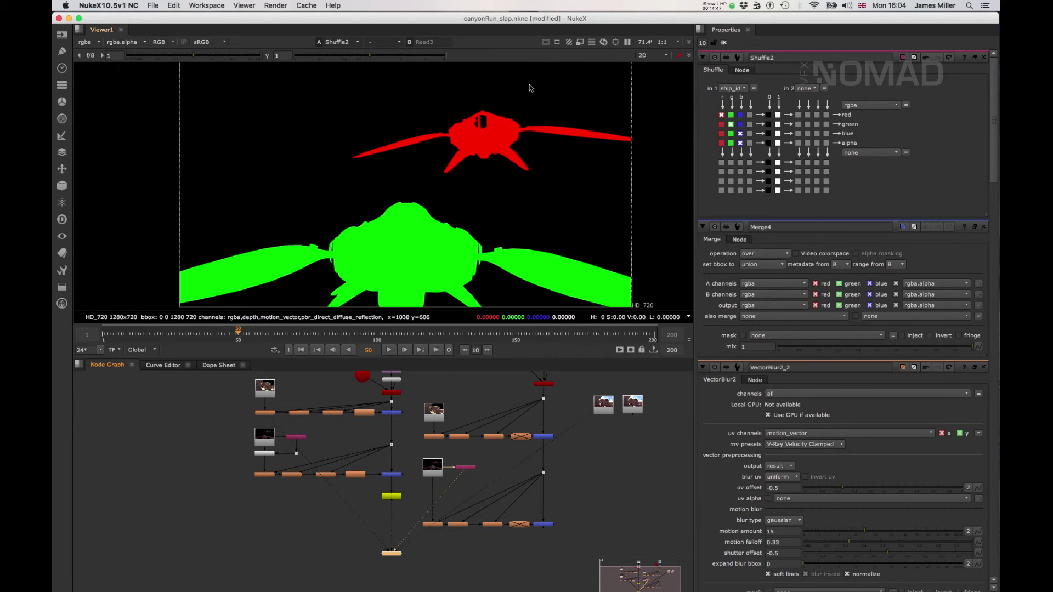
click(721, 124)
click(721, 133)
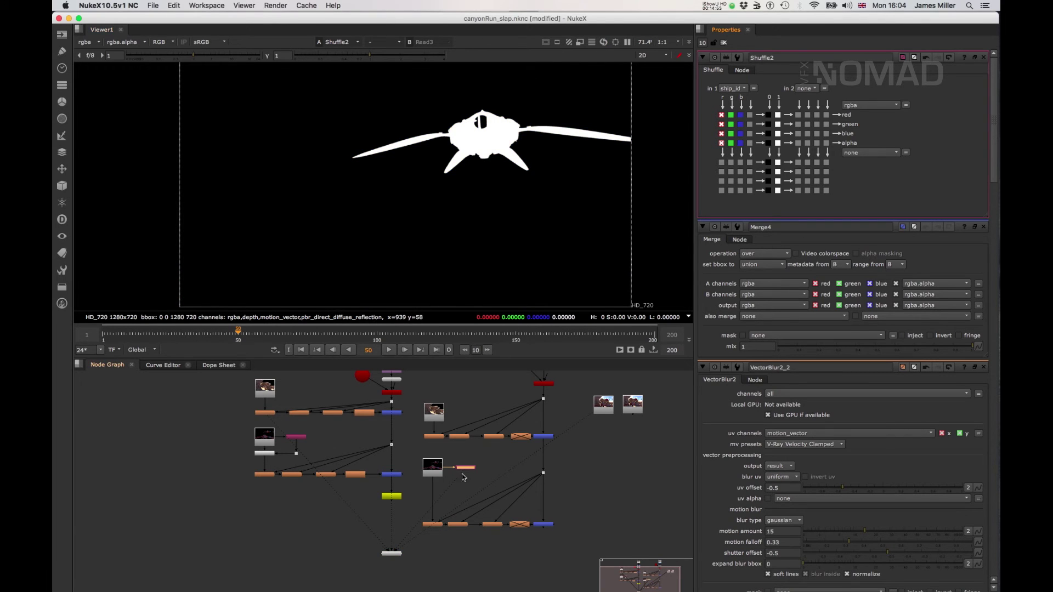
Insert a HueShift between the ship Read and the first LightWrap, and connect its mask to the Shuffle through a Dot
scroll(465, 482, up, 5)
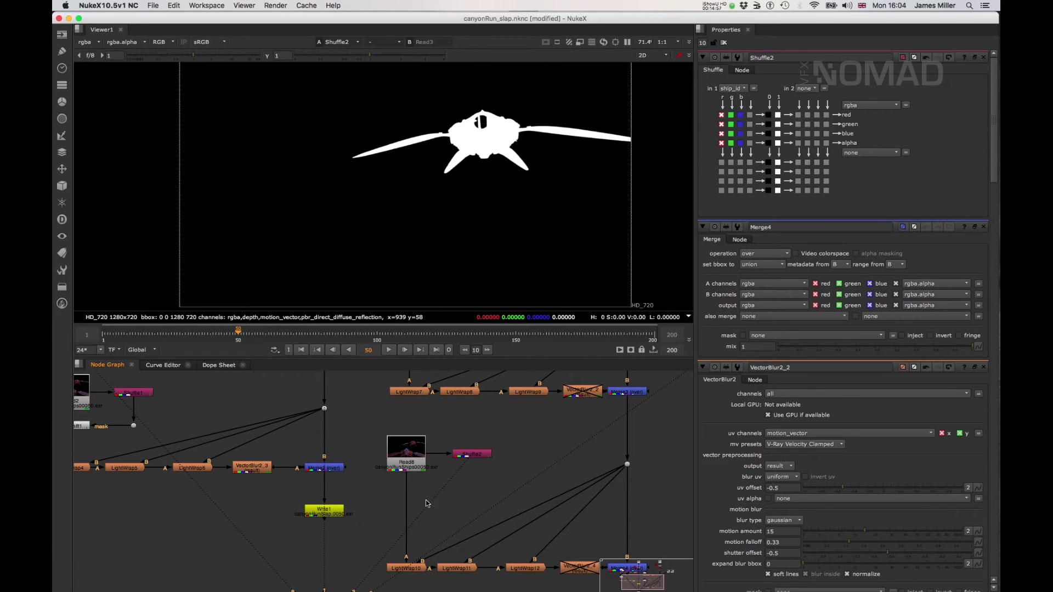
key(Tab)
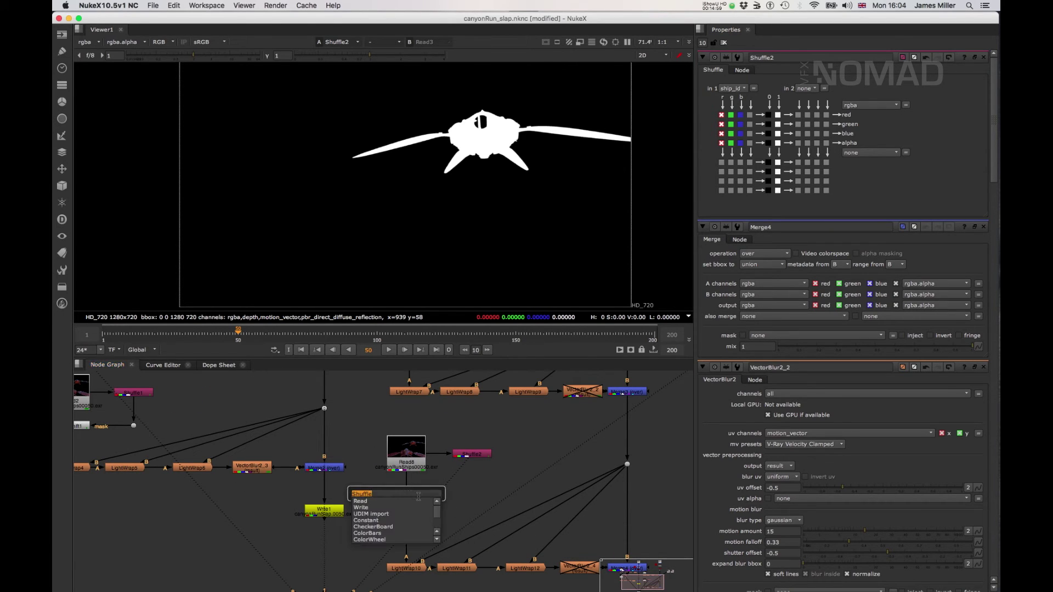
text(huesh)
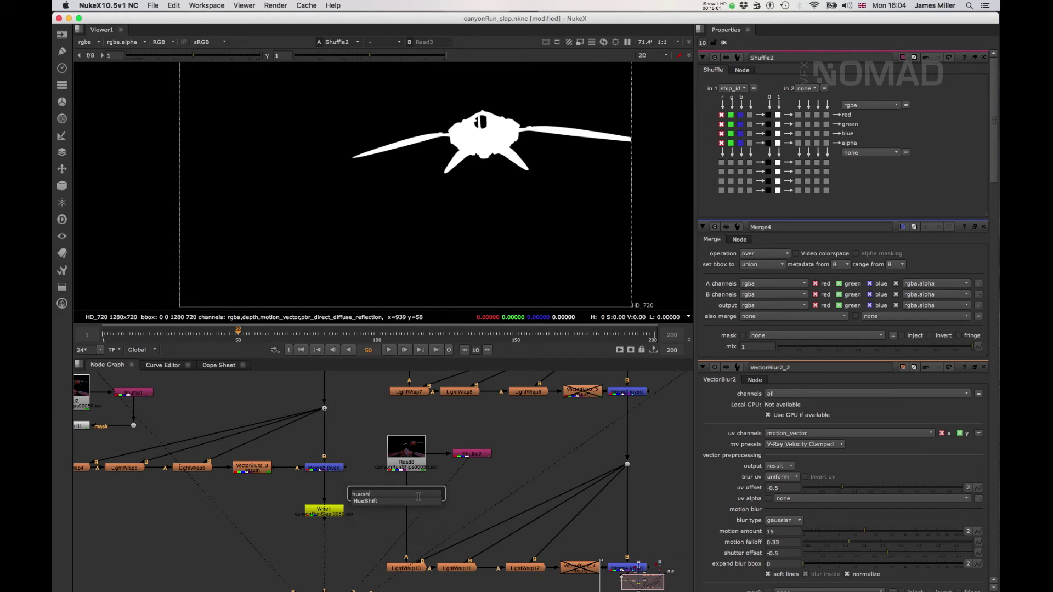
click(368, 503)
drag(387, 503, 401, 506)
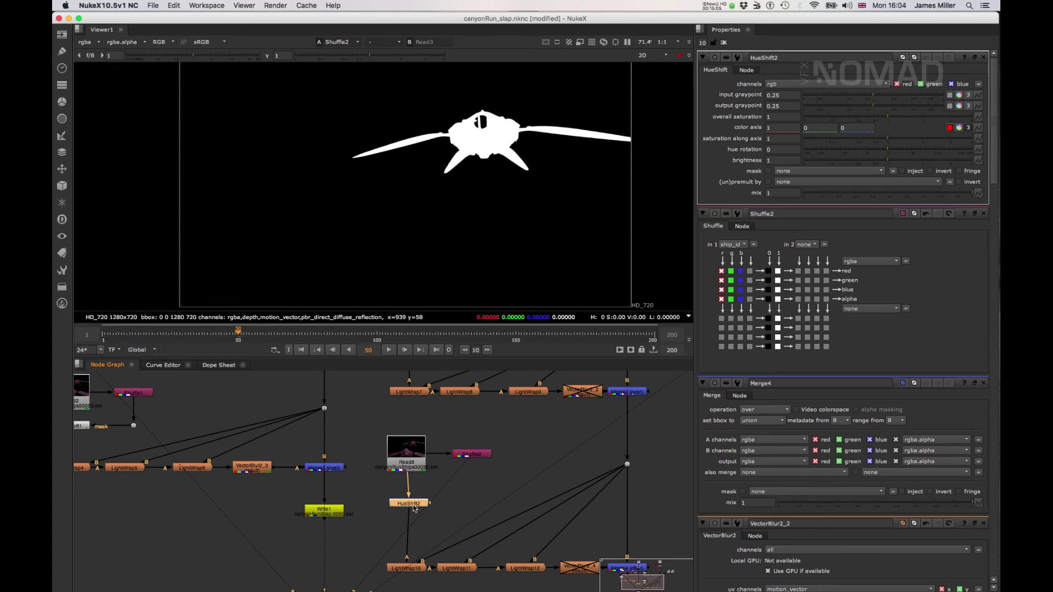
key(1)
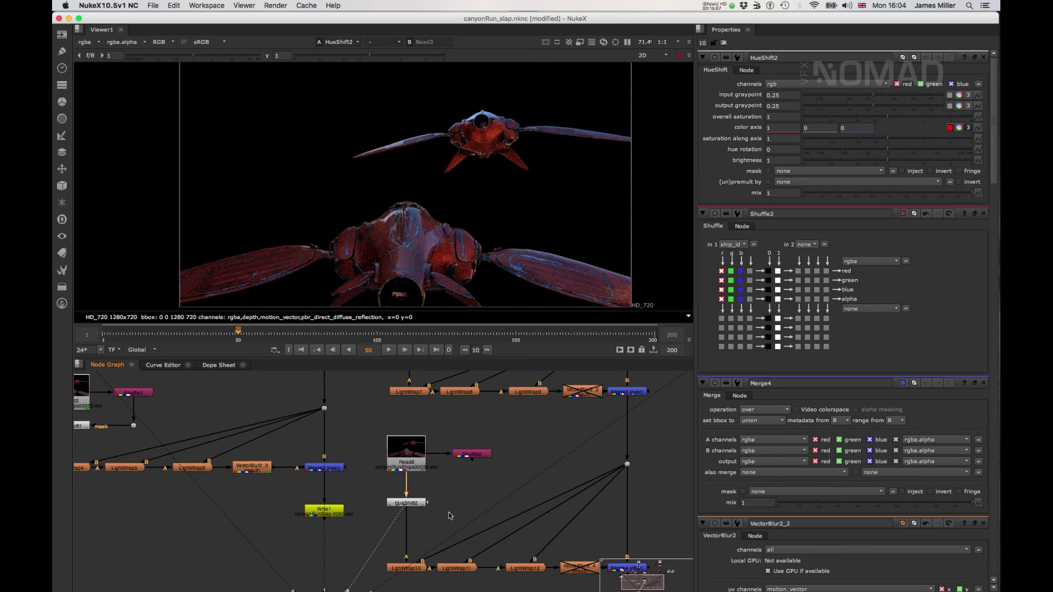
drag(430, 502, 475, 504)
click(412, 506)
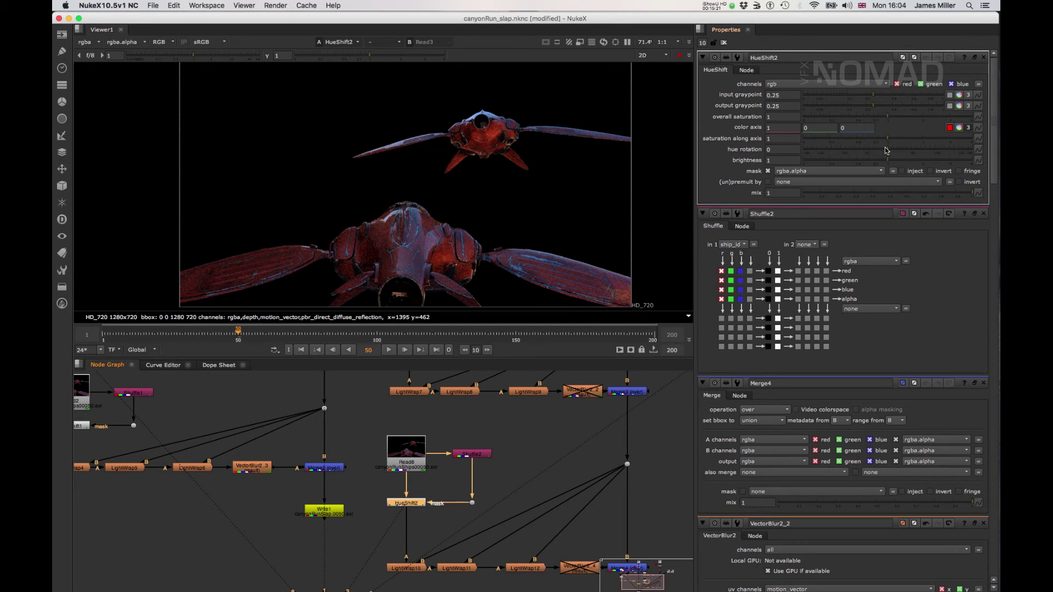
Set the HueShift's hue rotation to -30
drag(884, 149, 876, 150)
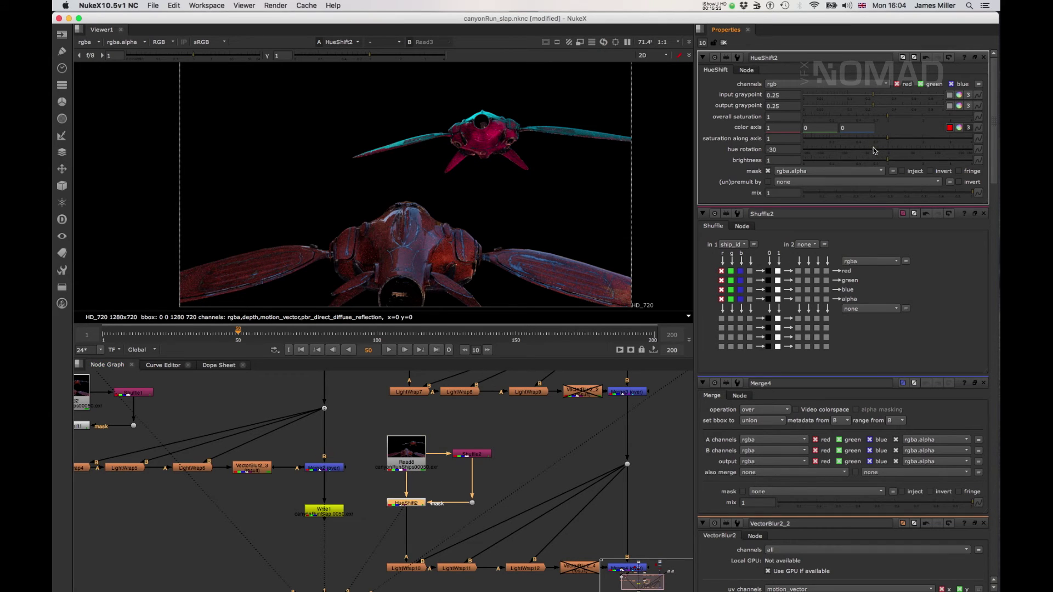
mouse_move(874, 152)
mouse_down()
mouse_move(941, 148)
mouse_move(873, 148)
mouse_move(890, 155)
mouse_move(878, 153)
mouse_up()
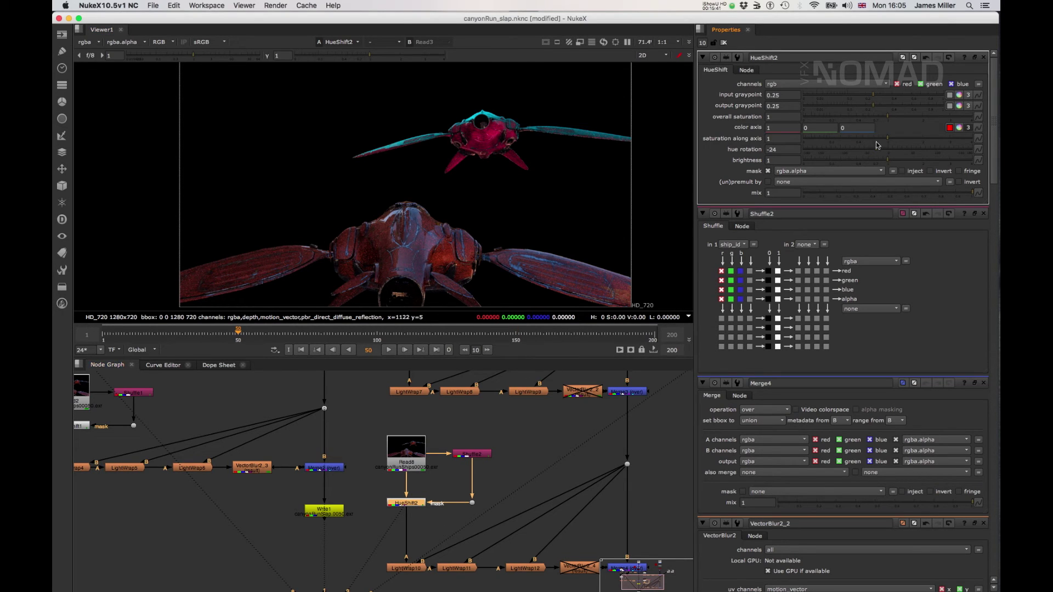
drag(876, 151, 874, 151)
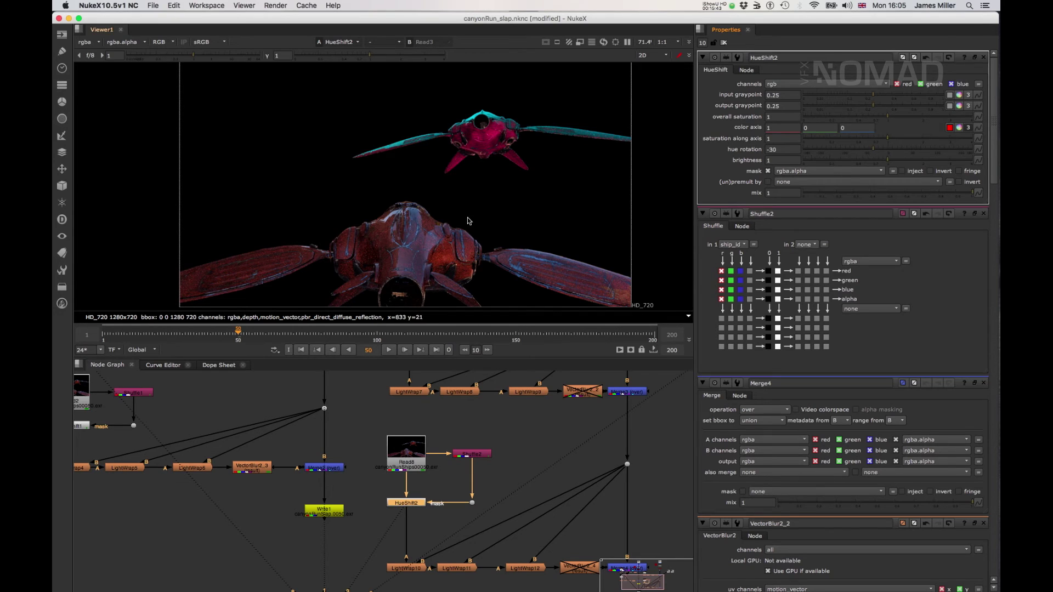
Examine the hue-shifted ship at the first ship LightWrap and in the final Merge, including at frame 13
click(418, 570)
key(1)
click(618, 571)
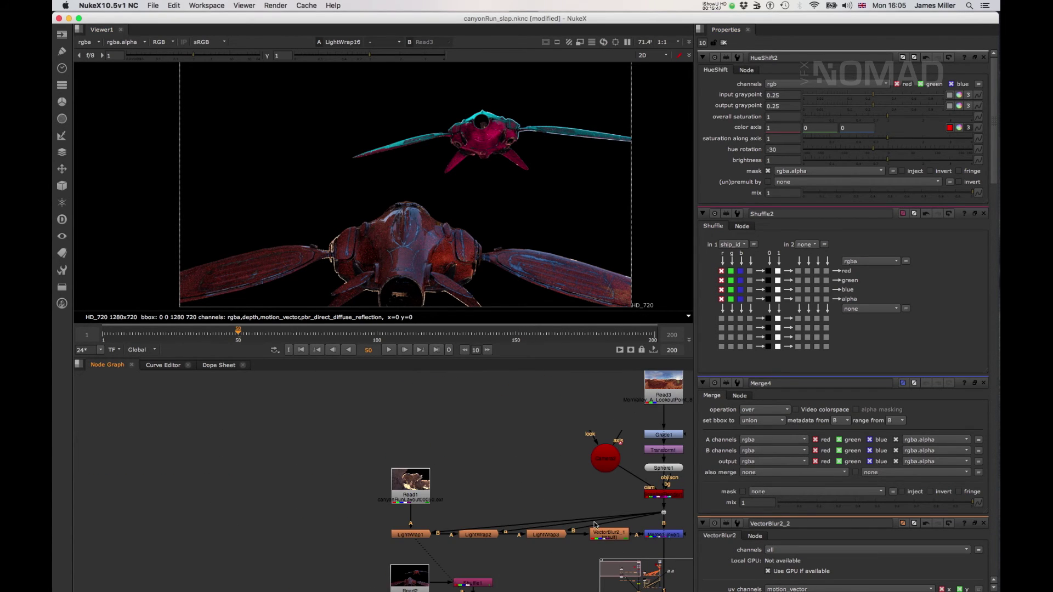
click(666, 581)
scroll(413, 502, down, 5)
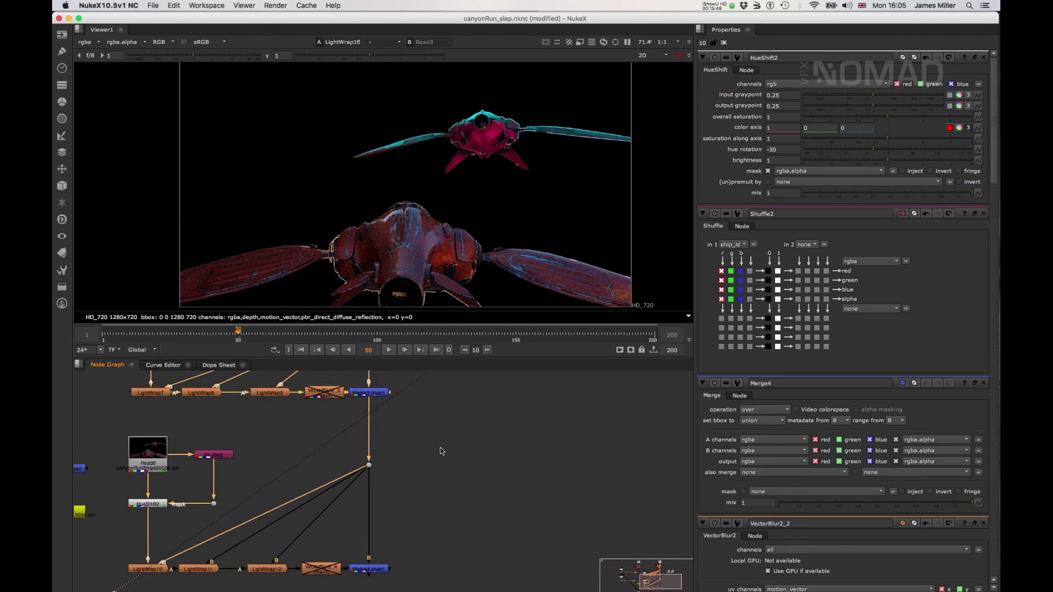
click(407, 508)
key(1)
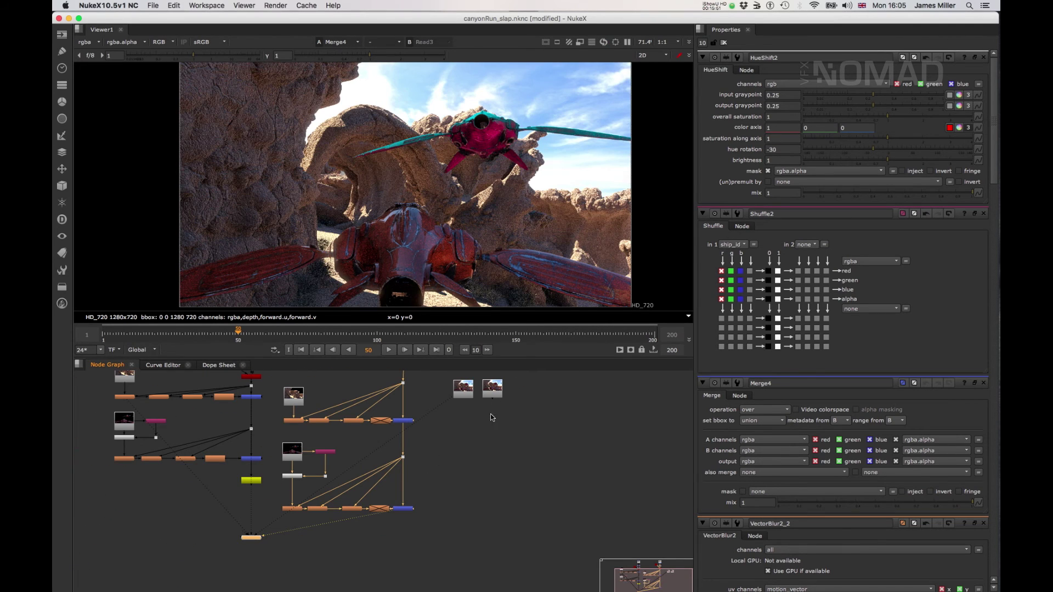
click(135, 334)
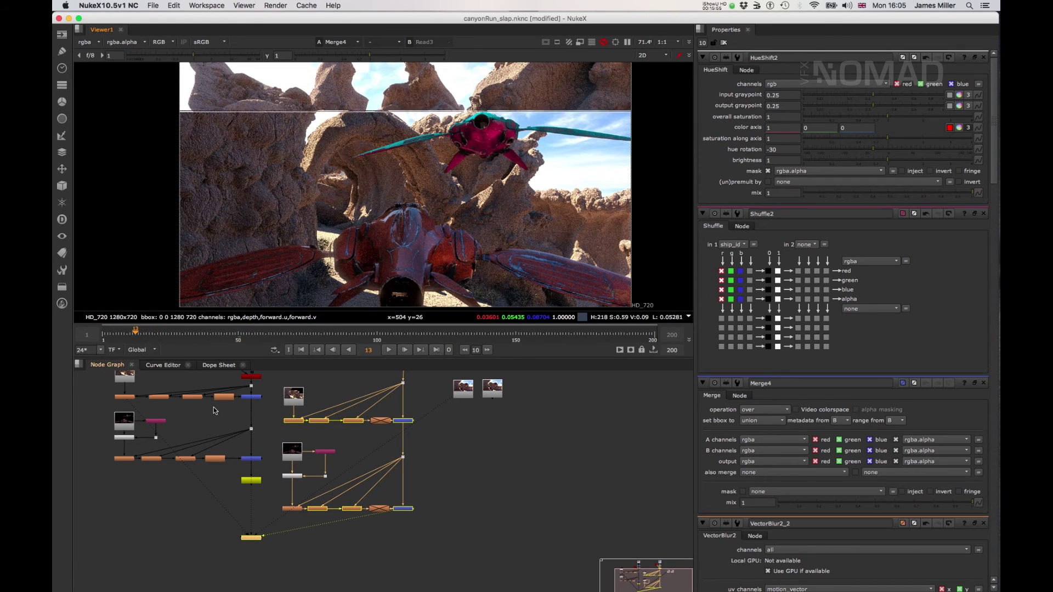
scroll(351, 554, up, 3)
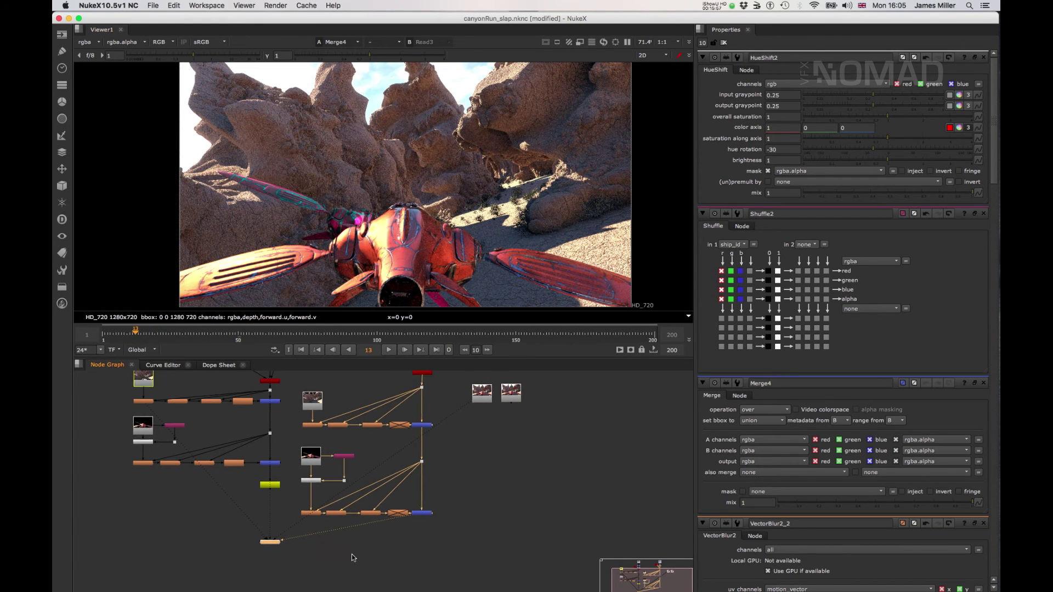
scroll(252, 508, down, 2)
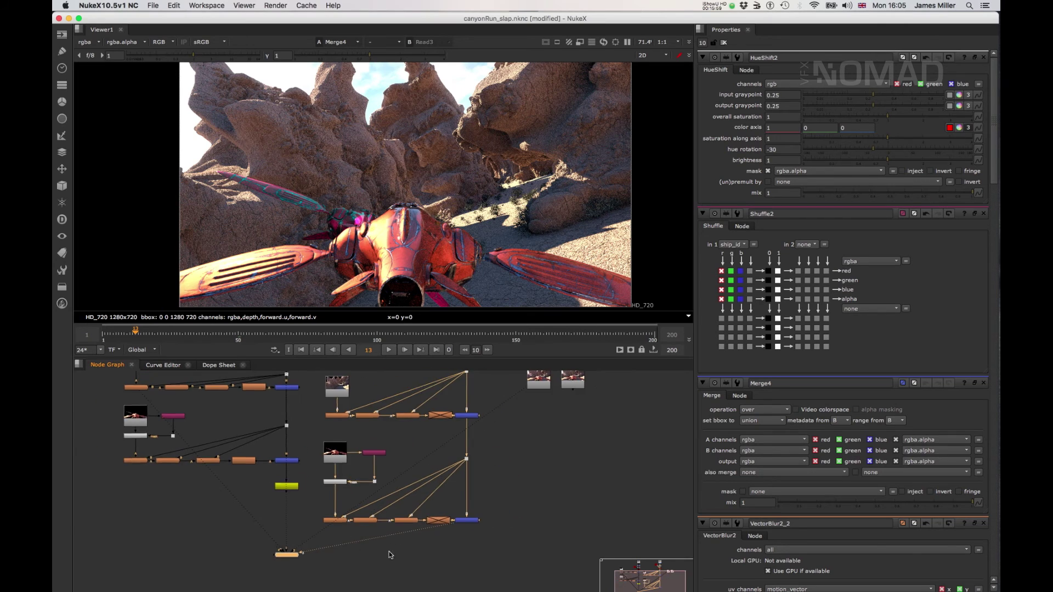
Add a Write node below the ship row's Merge at the end of the second comp branch
click(382, 486)
key(Tab)
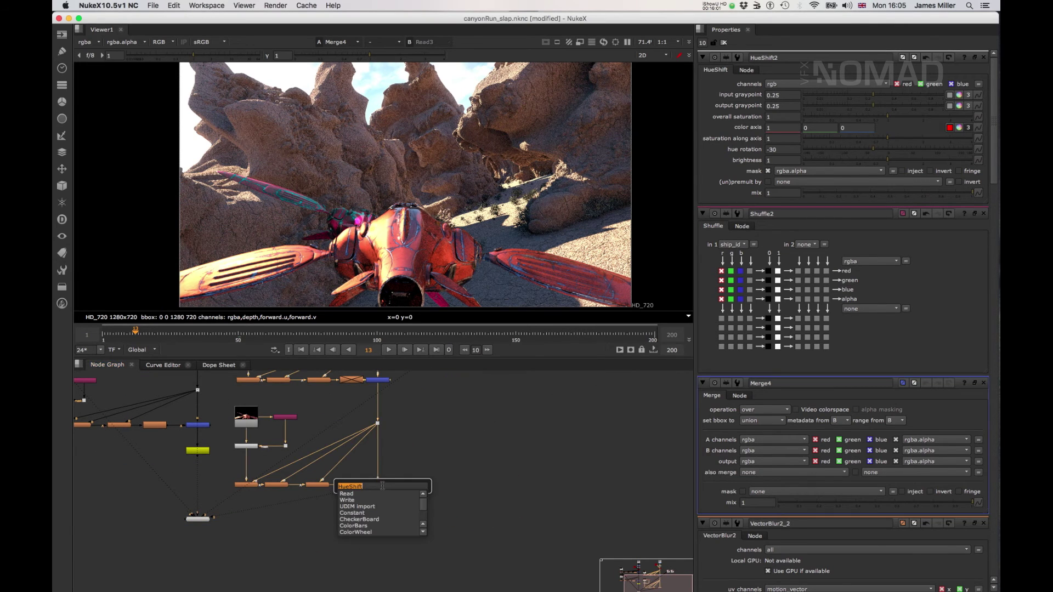
text(write)
key(Down)
key(Return)
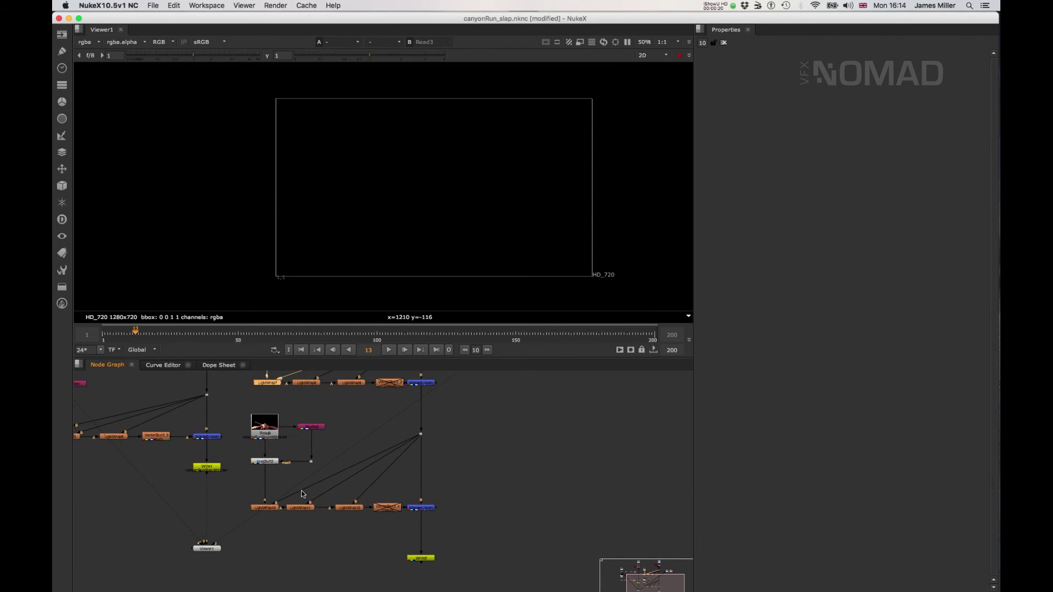
Add a Shuffle node beside the canyon Read in the second branch, connected to the Read's output
scroll(301, 490, up, 3)
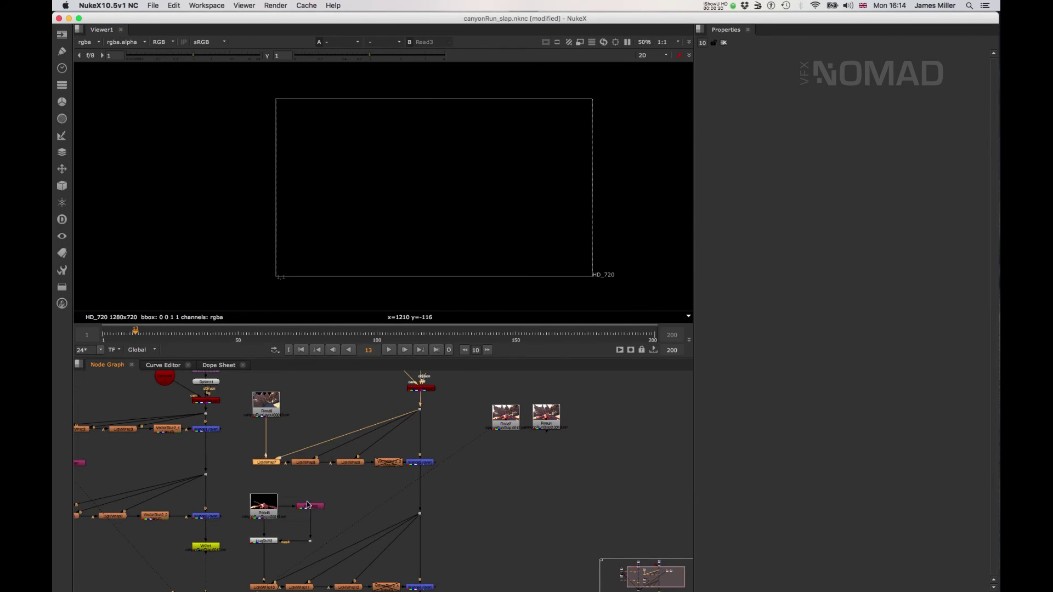
drag(279, 436, 279, 408)
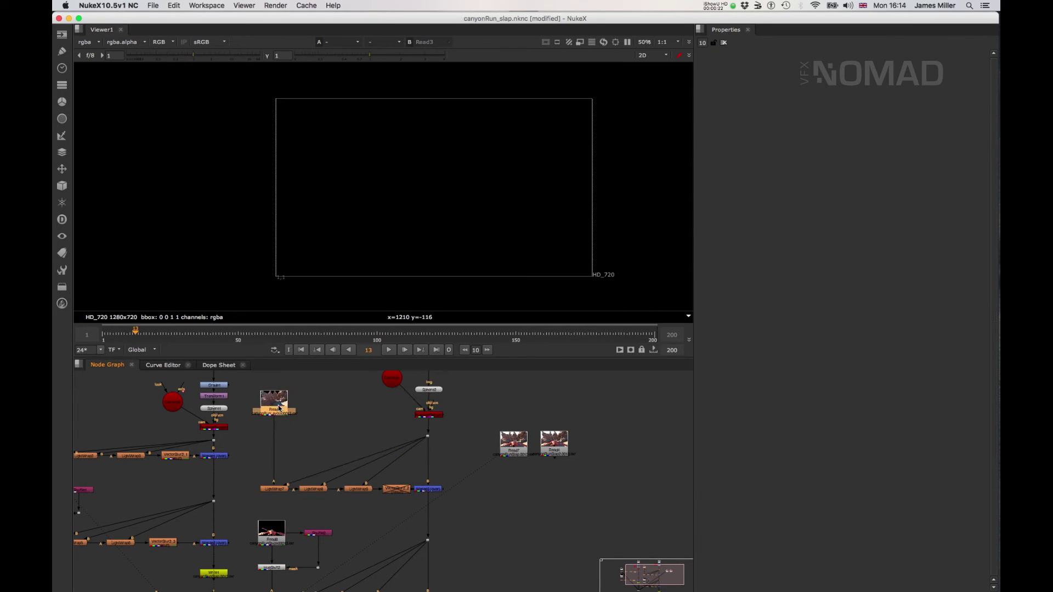
key(Tab)
text(s)
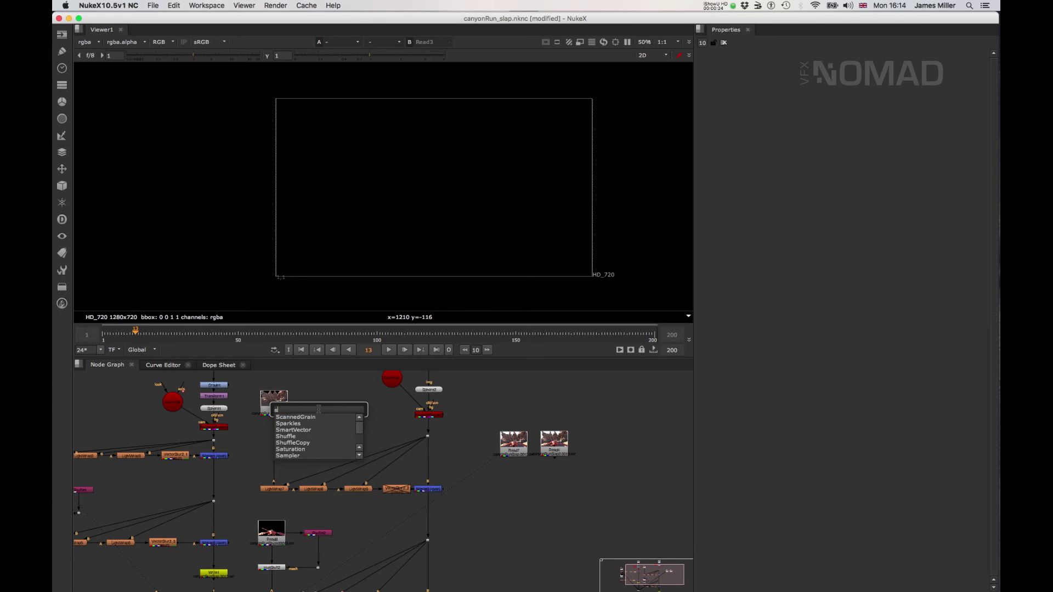
text(huffle)
key(Return)
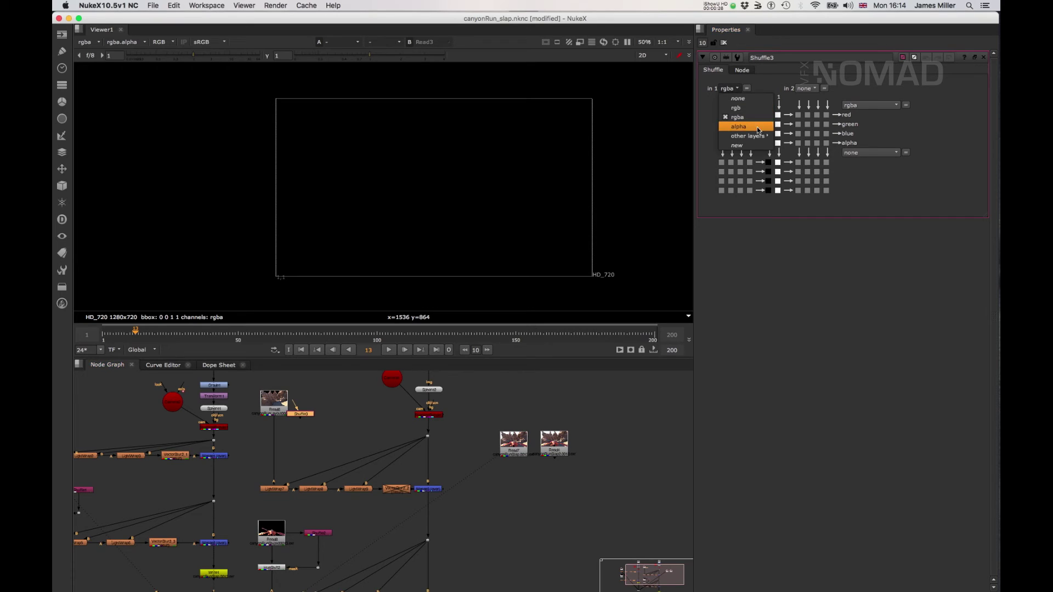
drag(302, 413, 321, 404)
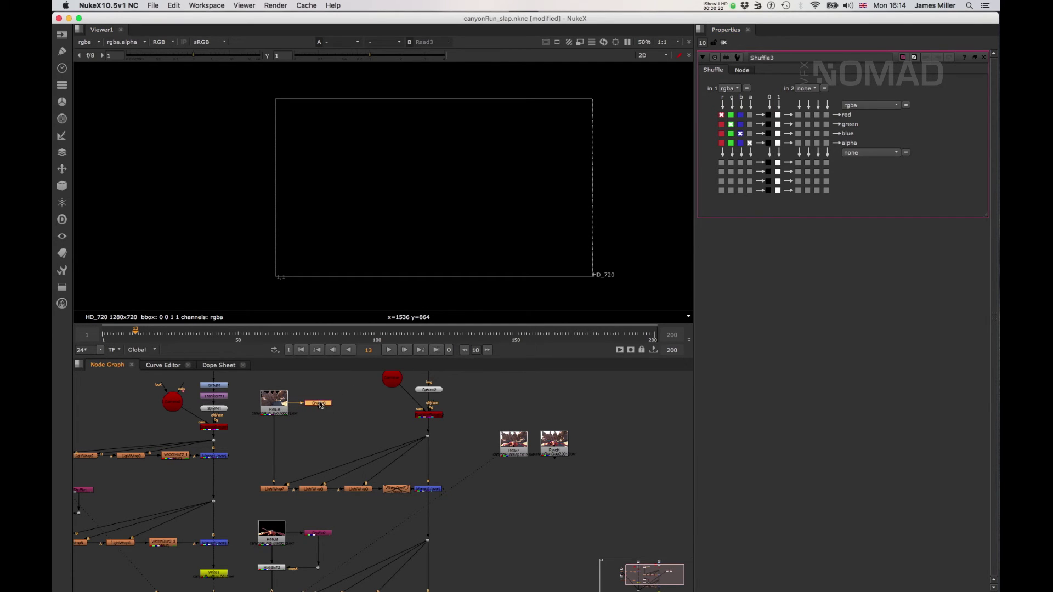
Set the canyon Shuffle's first input to depth and view its output
click(728, 89)
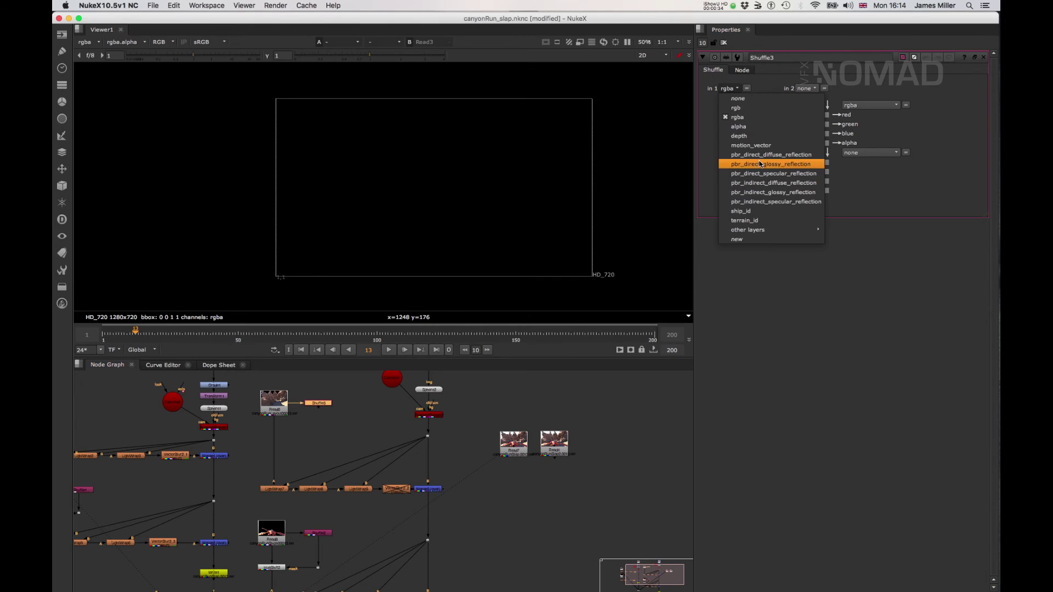
click(760, 135)
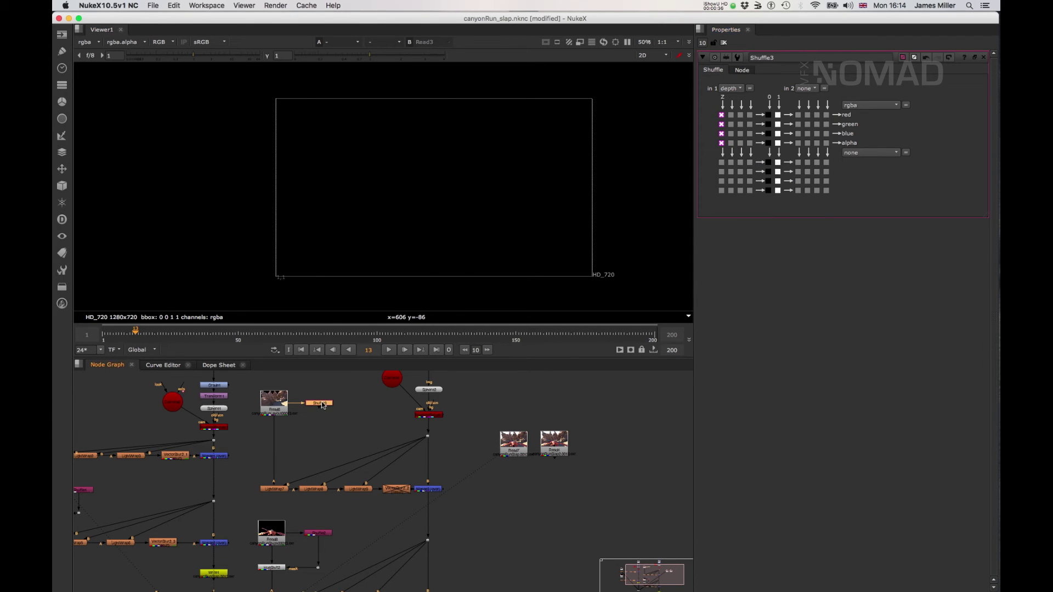
key(1)
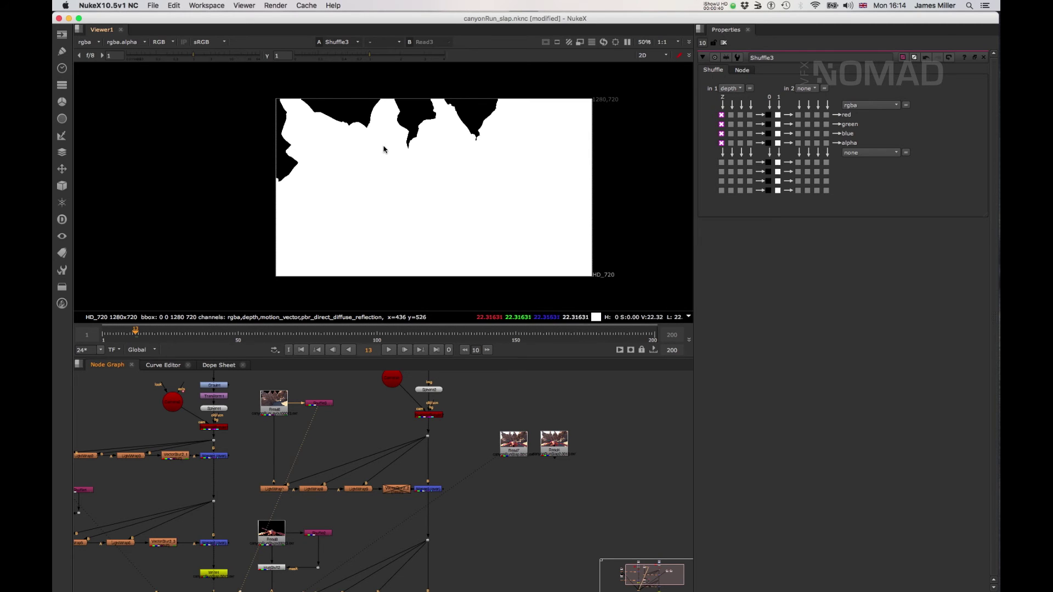
Add a Grade node after the depth Shuffle and place it just below
click(321, 404)
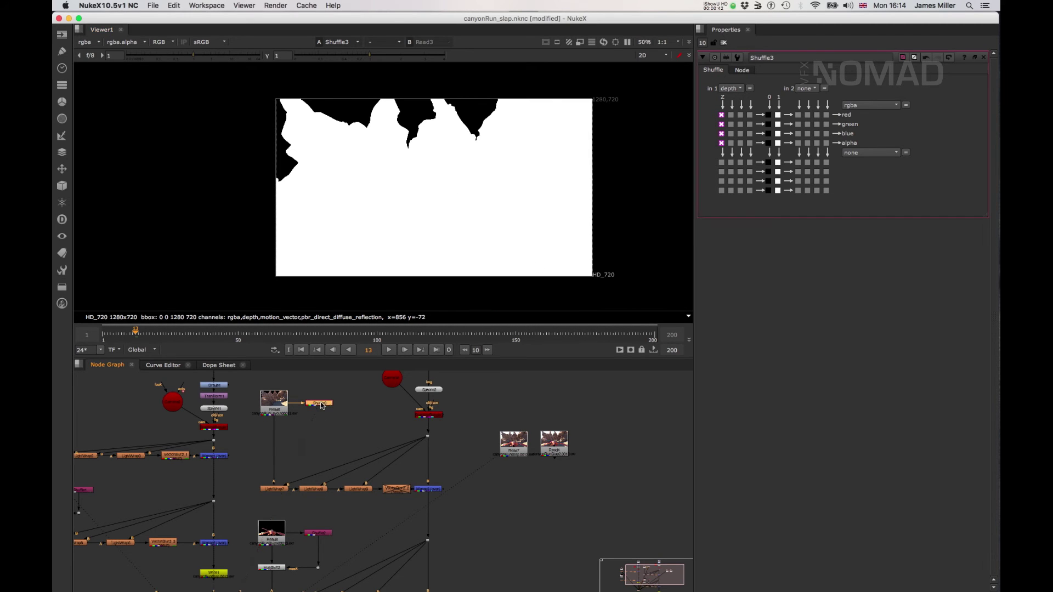
key(g)
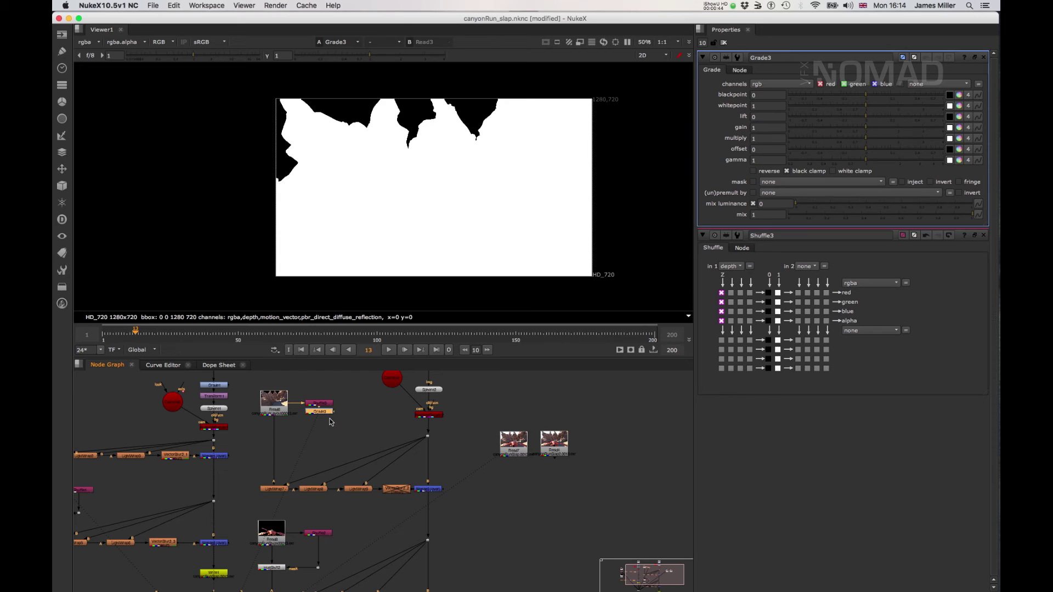
drag(325, 416, 325, 427)
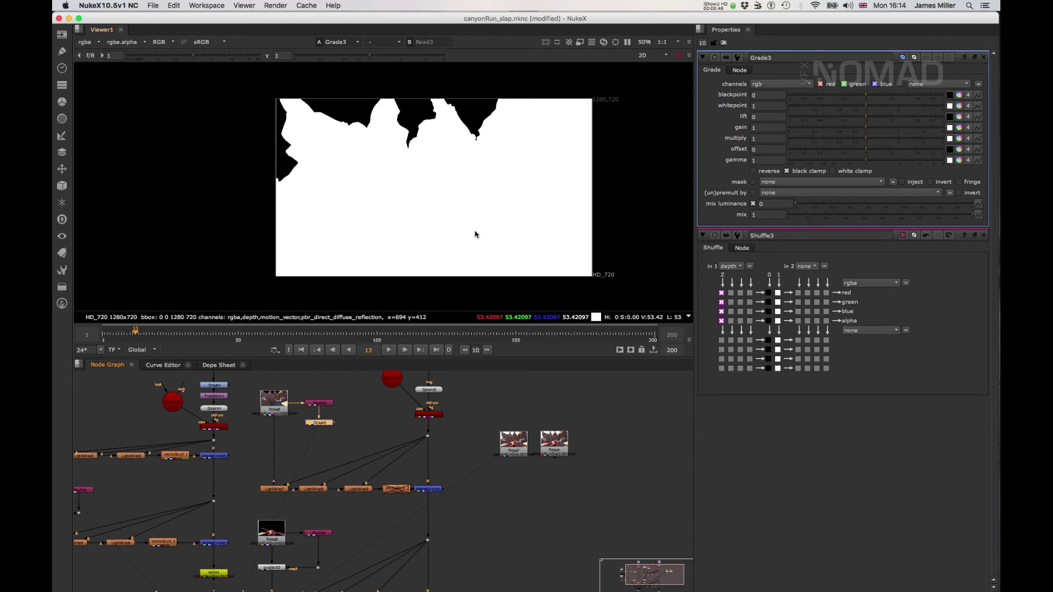
click(327, 406)
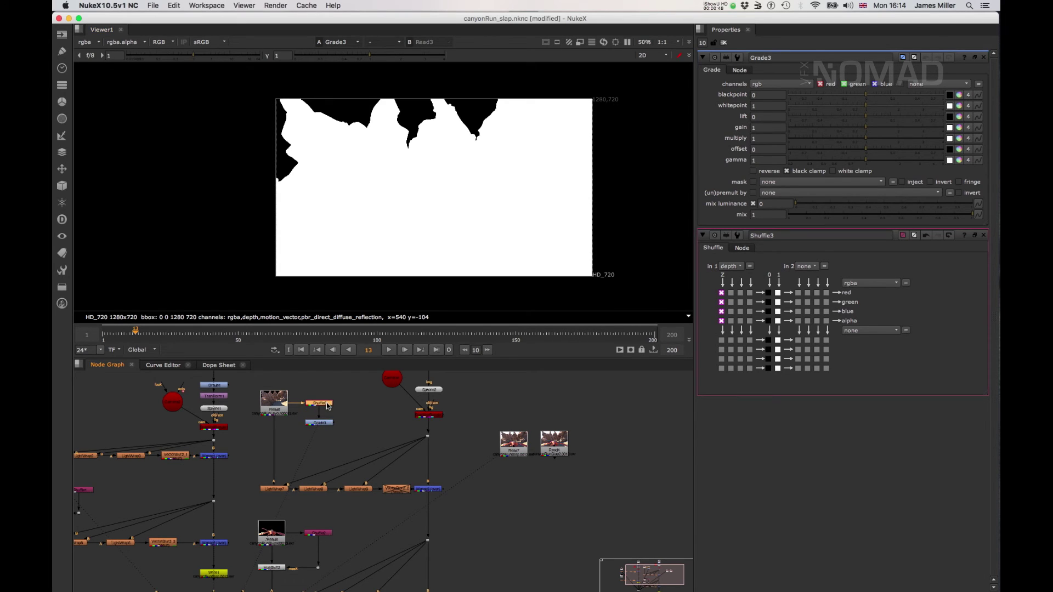
Sample the depth Grade's blackpoint (8.053556) from the near ground and whitepoint (57.772293) from the far canyon, and view the Grade
key(1)
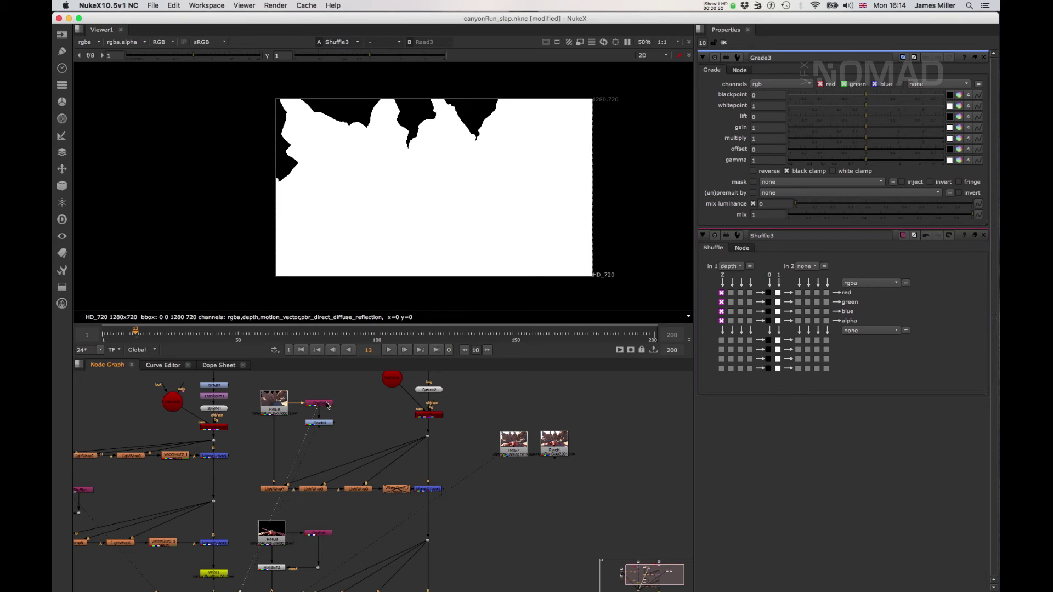
click(322, 426)
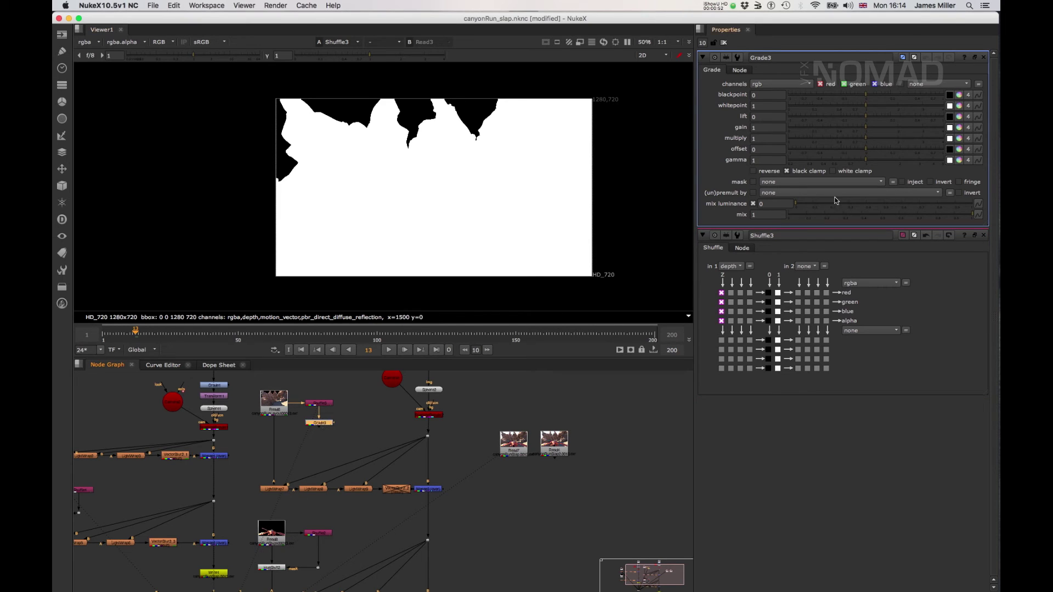
click(950, 96)
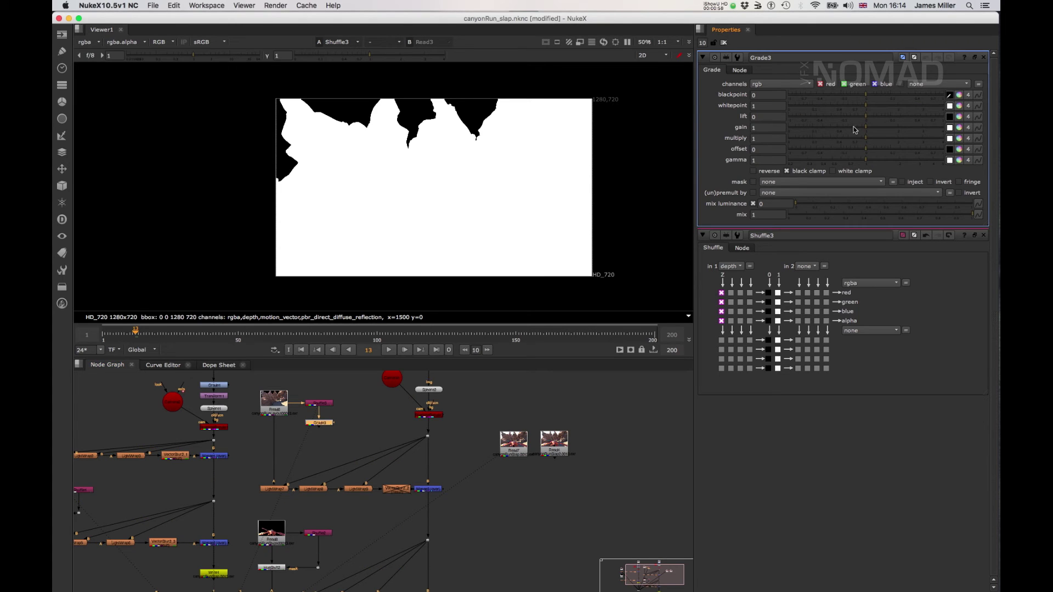
super+click(582, 269)
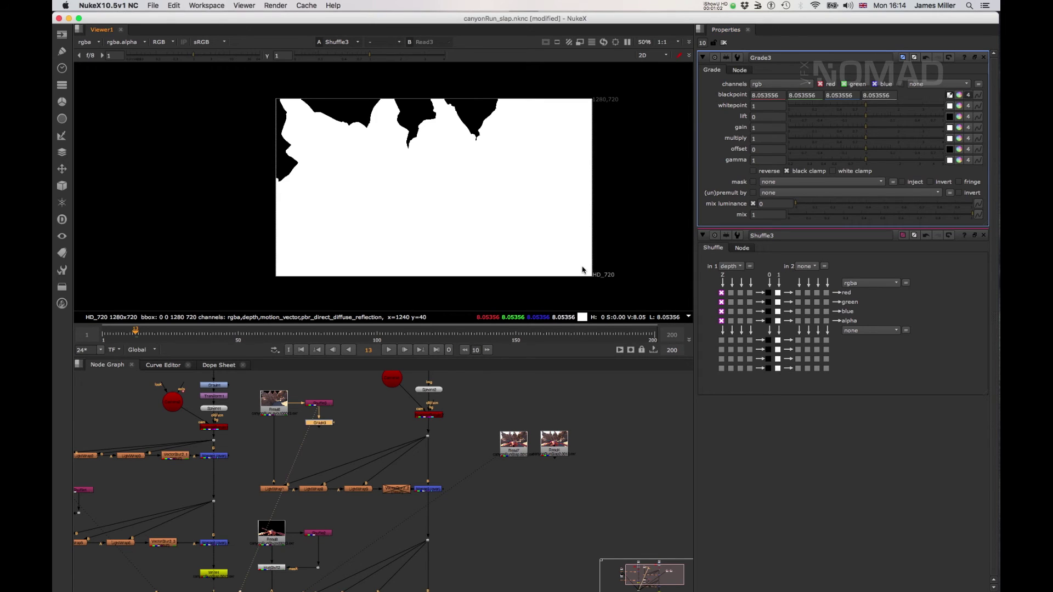
click(949, 105)
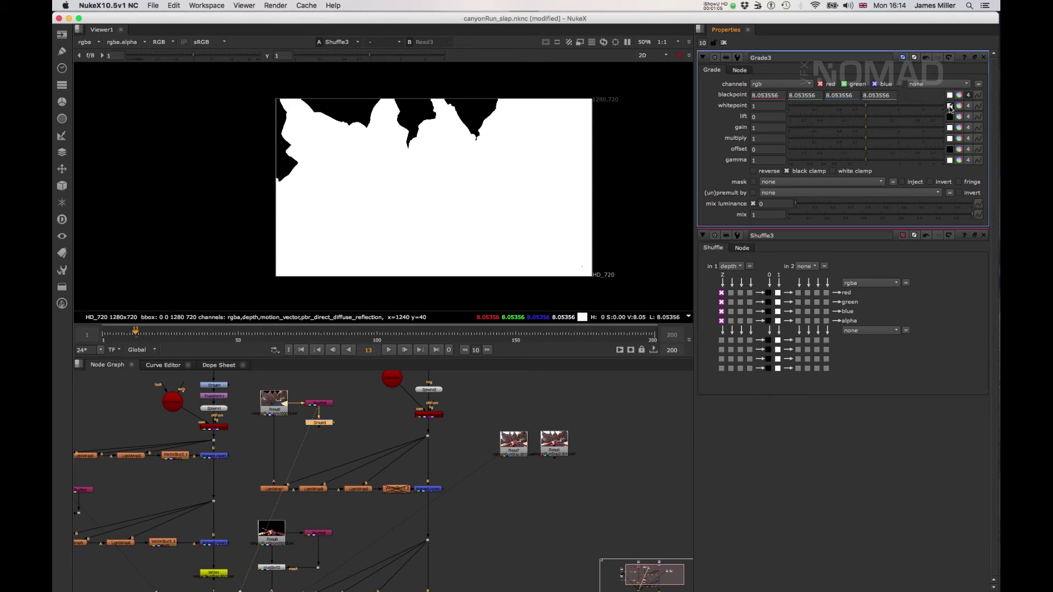
super+click(429, 147)
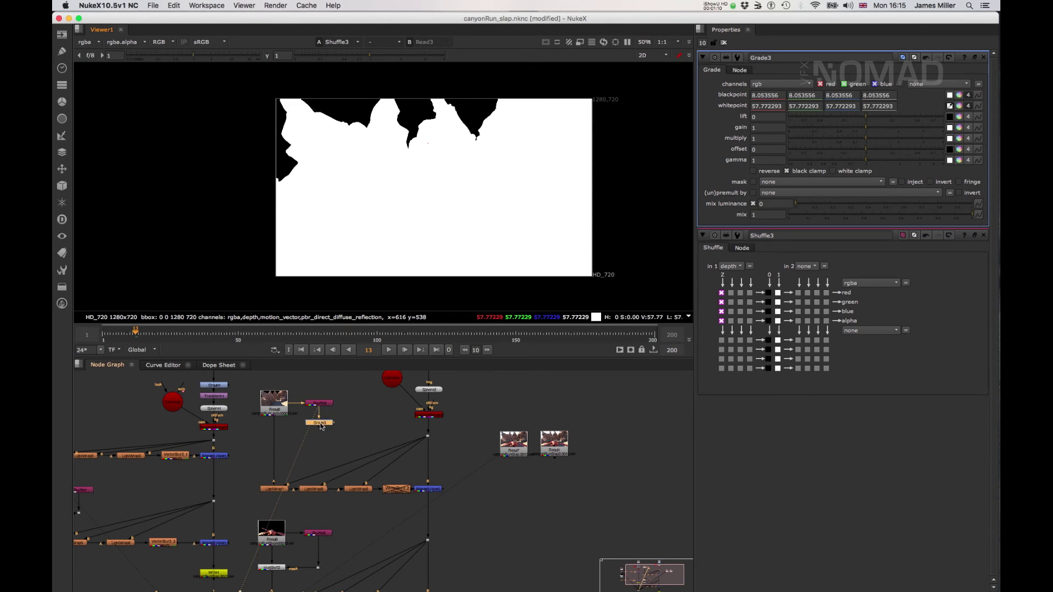
key(1)
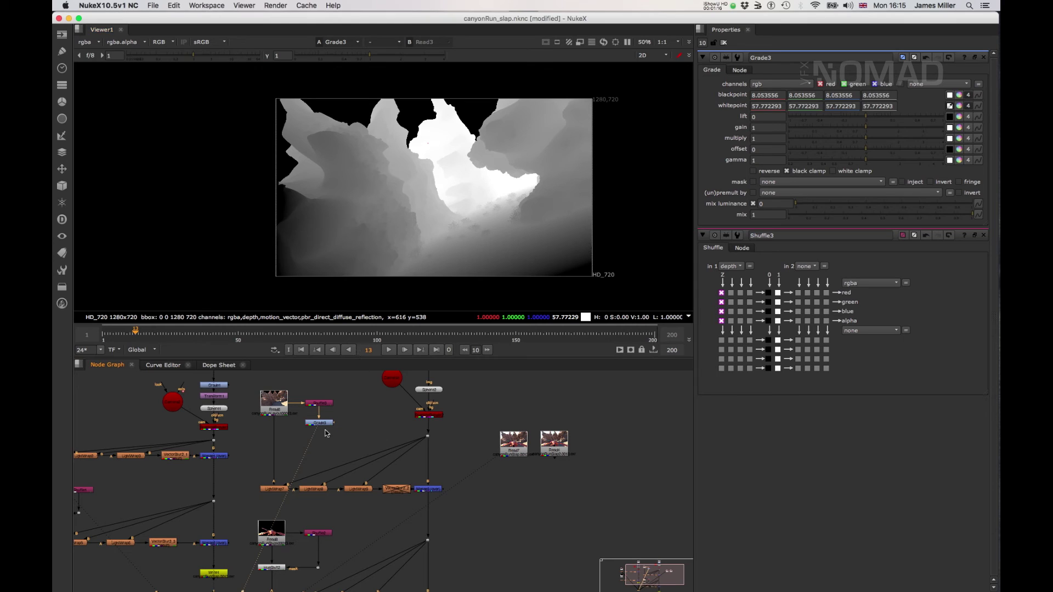
Add a Grade below the canyon Read, masked by the depth Grade, and tint its gain blue (0.5013, 0.513182, 1)
mouse_move(327, 426)
mouse_down()
mouse_move(278, 437)
mouse_move(320, 433)
mouse_up()
click(302, 433)
key(g)
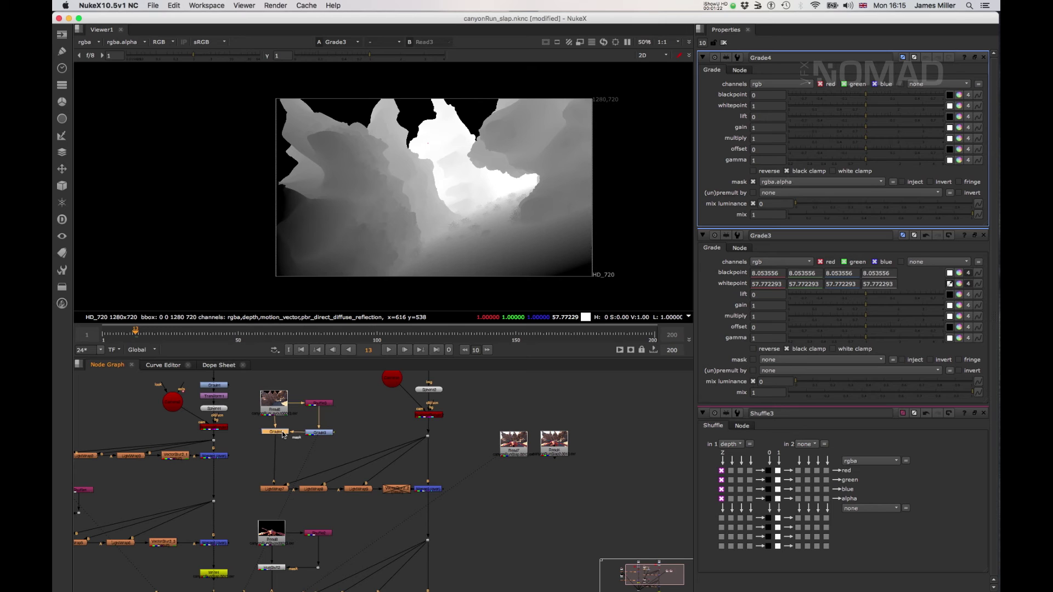
key(1)
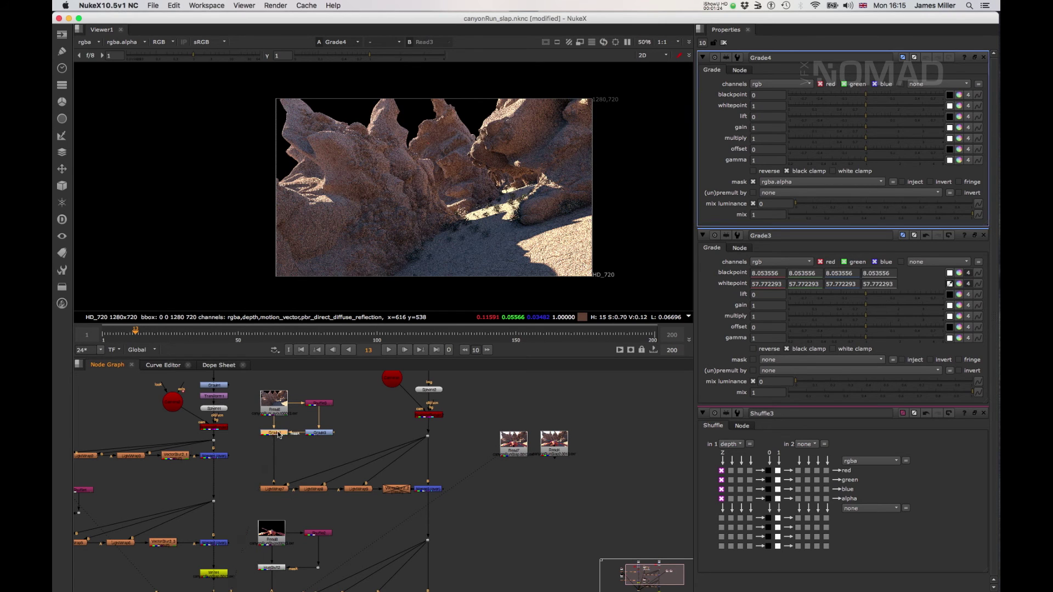
click(959, 127)
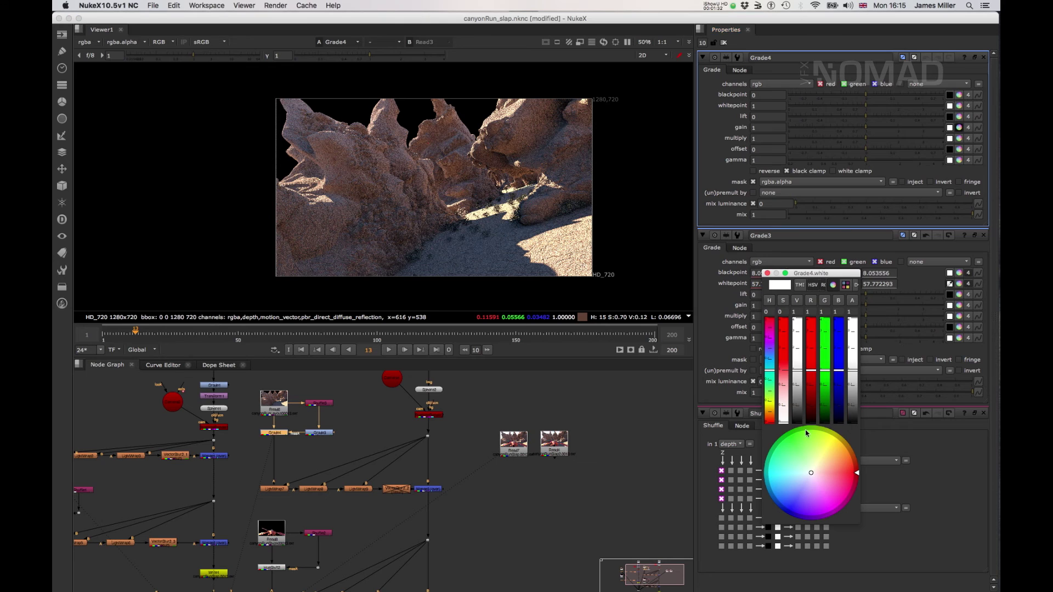
mouse_move(812, 475)
mouse_down()
mouse_move(796, 486)
mouse_move(822, 453)
mouse_up()
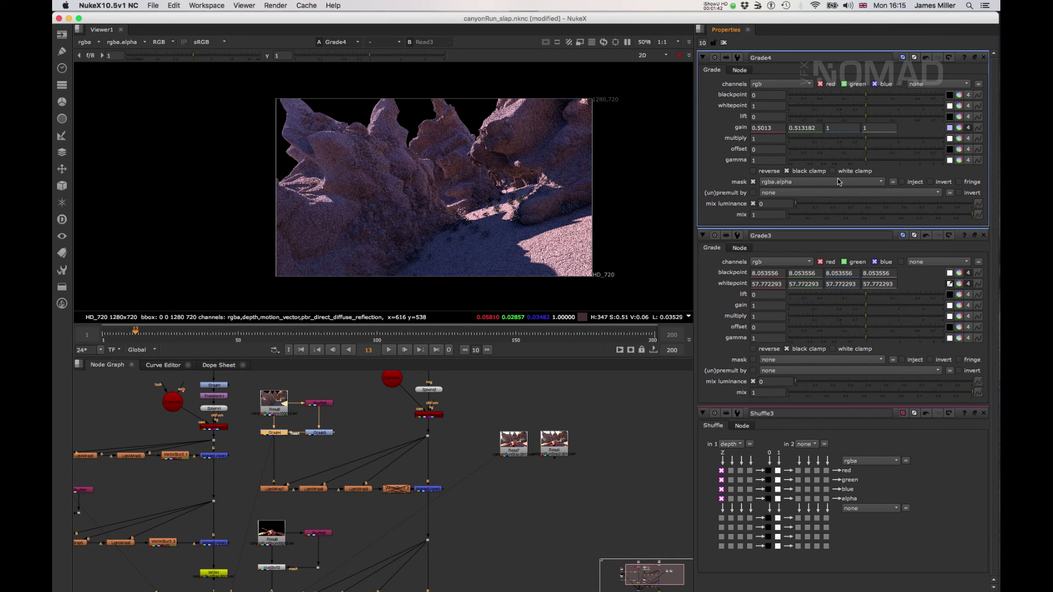
Delete the blue-tinted Grade node below the canyon Read
click(297, 440)
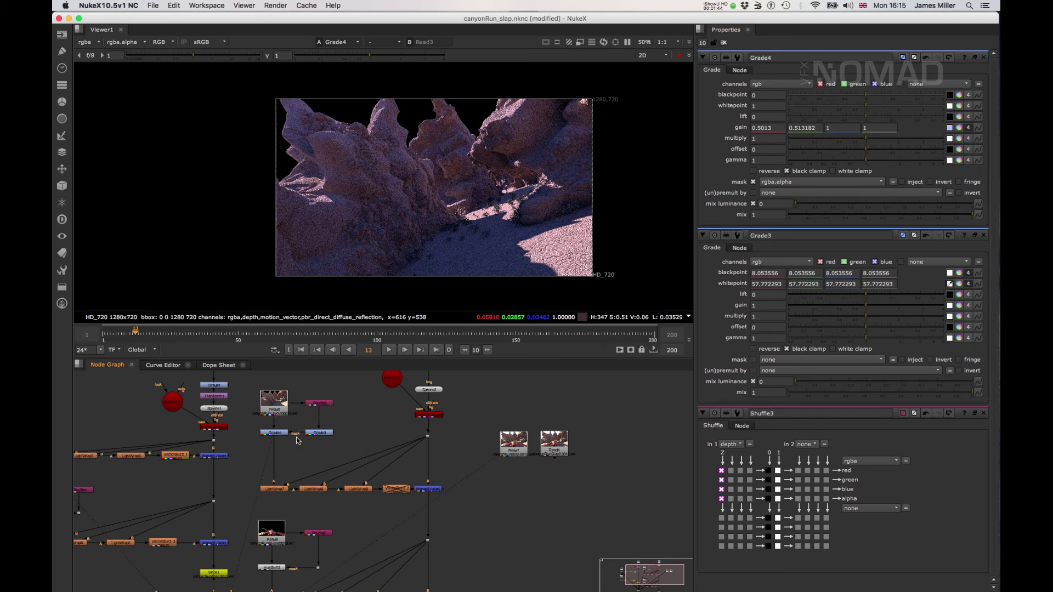
click(280, 433)
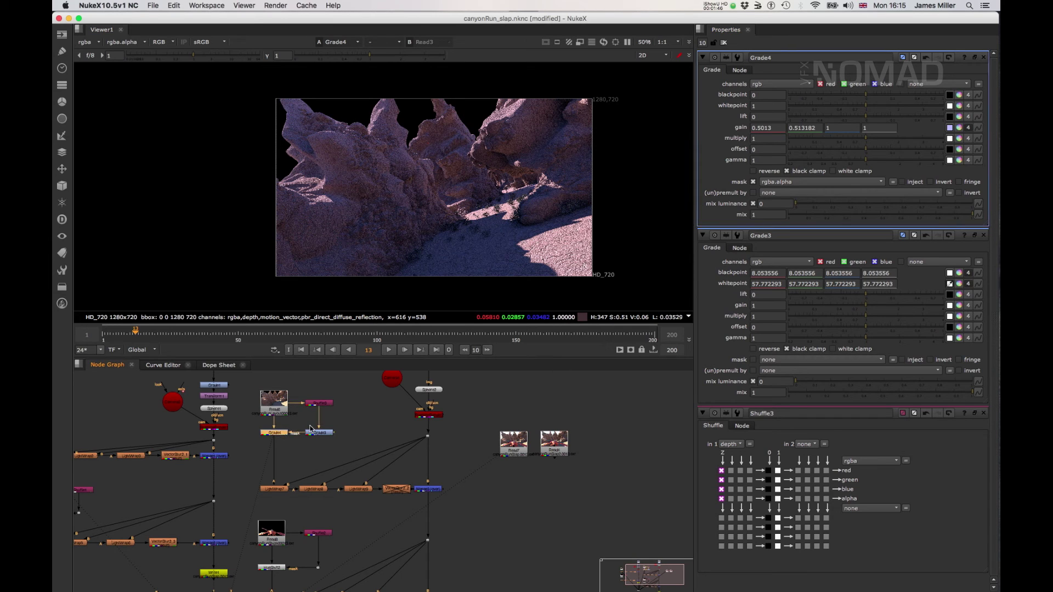
key(Delete)
Add a Constant node and place it beside the canyon Read's connection line
click(280, 454)
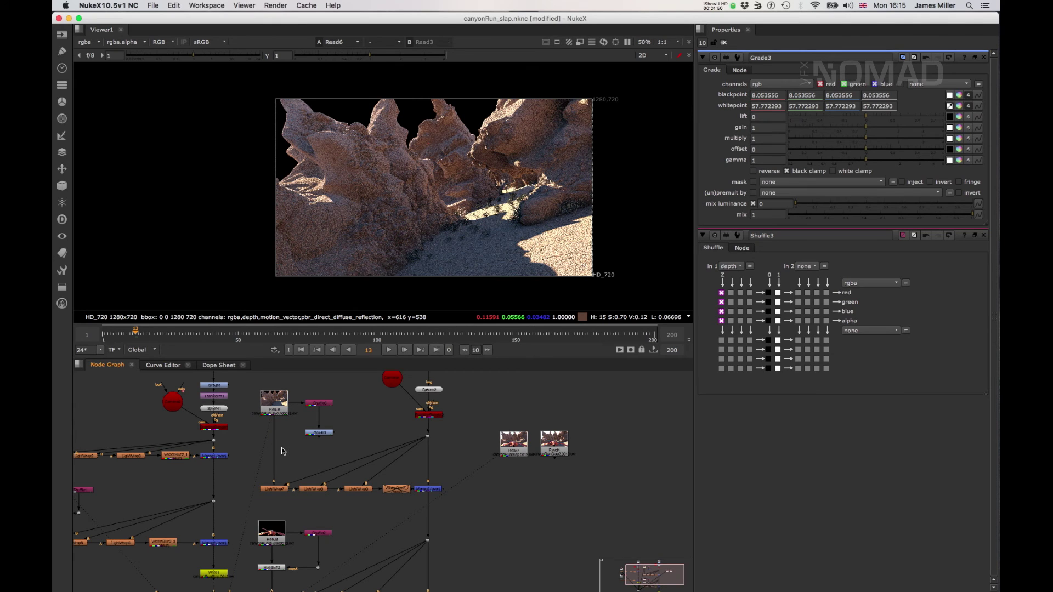
key(Tab)
text(cons)
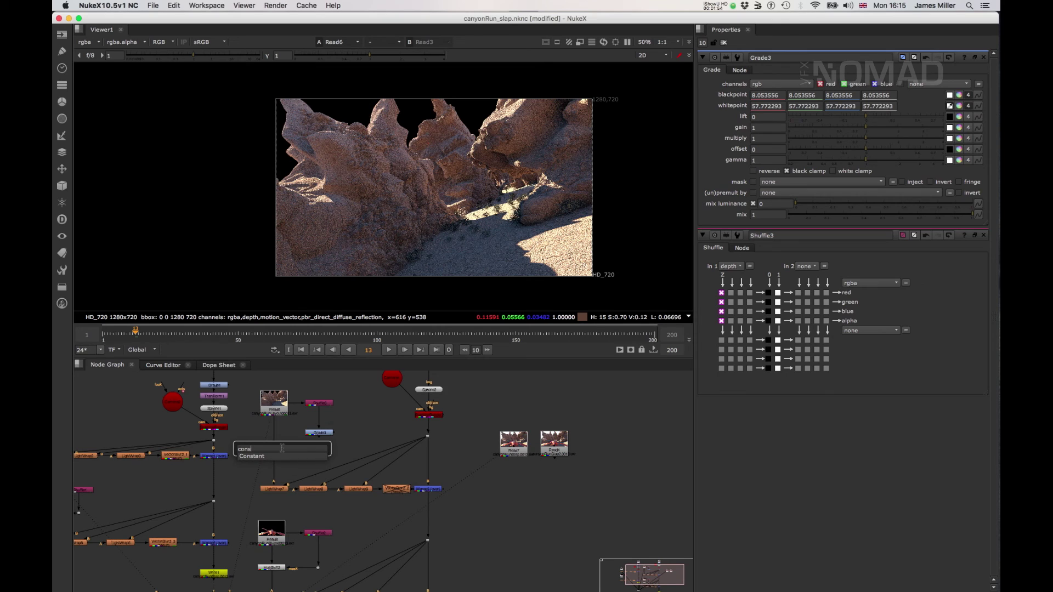
key(Down)
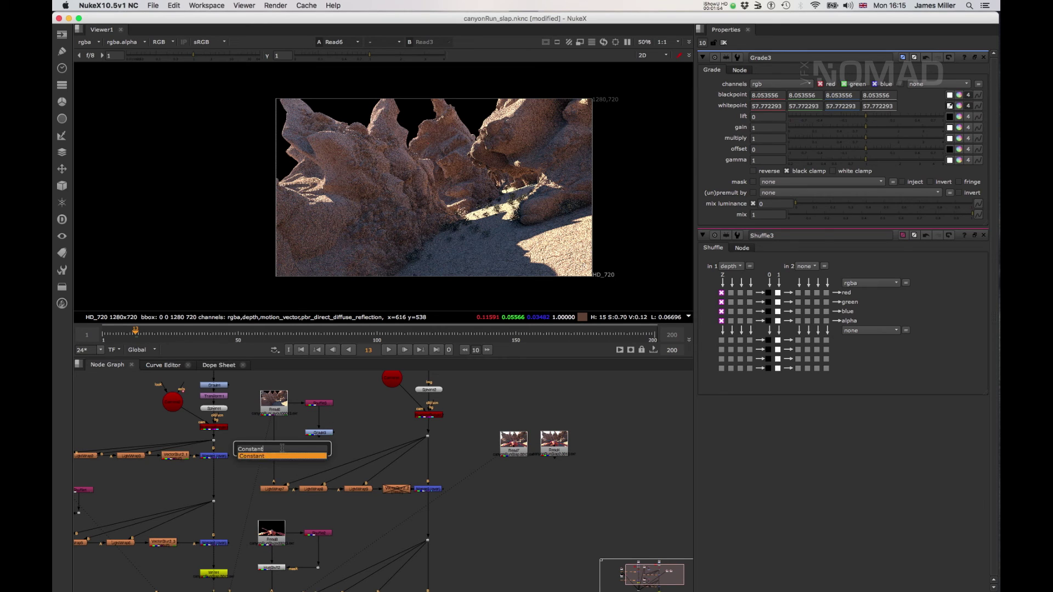
key(Return)
drag(288, 459, 244, 448)
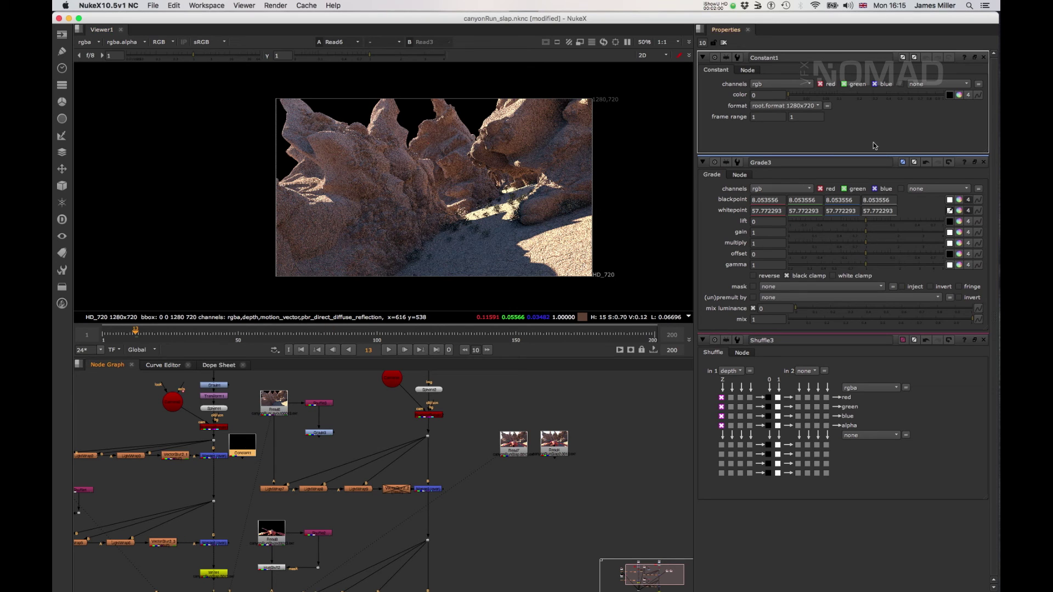
Set the Constant's color to bright green (0.286332, 1, 0.076122) with alpha 1
click(959, 95)
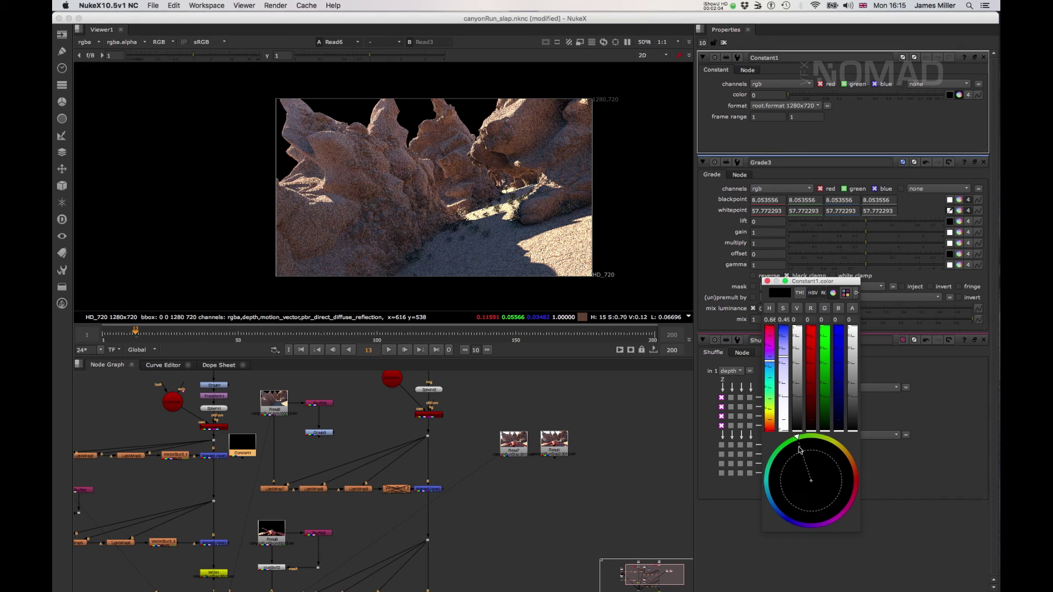
click(851, 369)
drag(799, 361, 801, 283)
drag(800, 498, 799, 444)
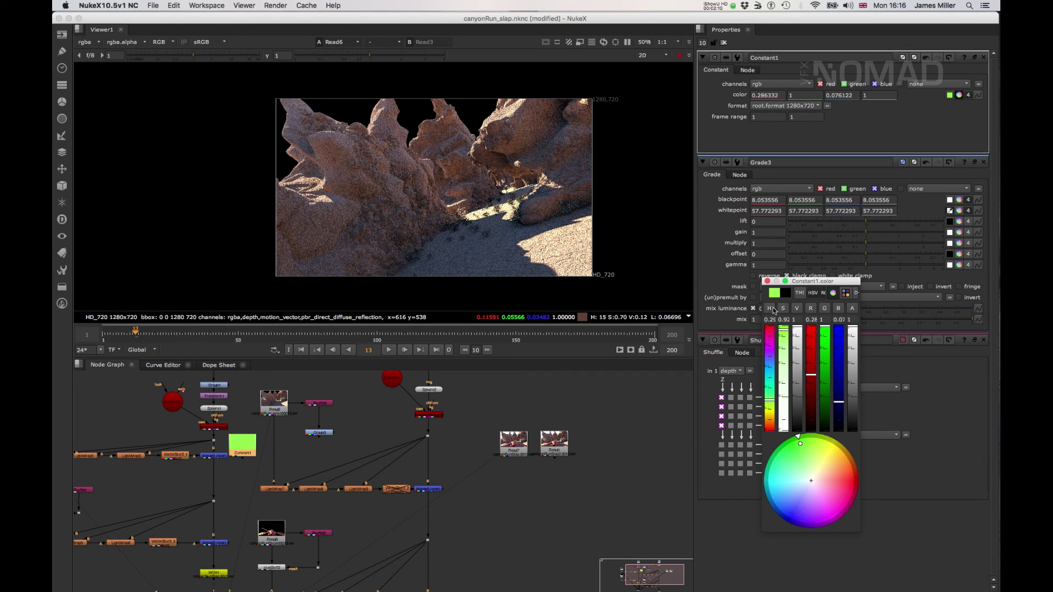
click(766, 281)
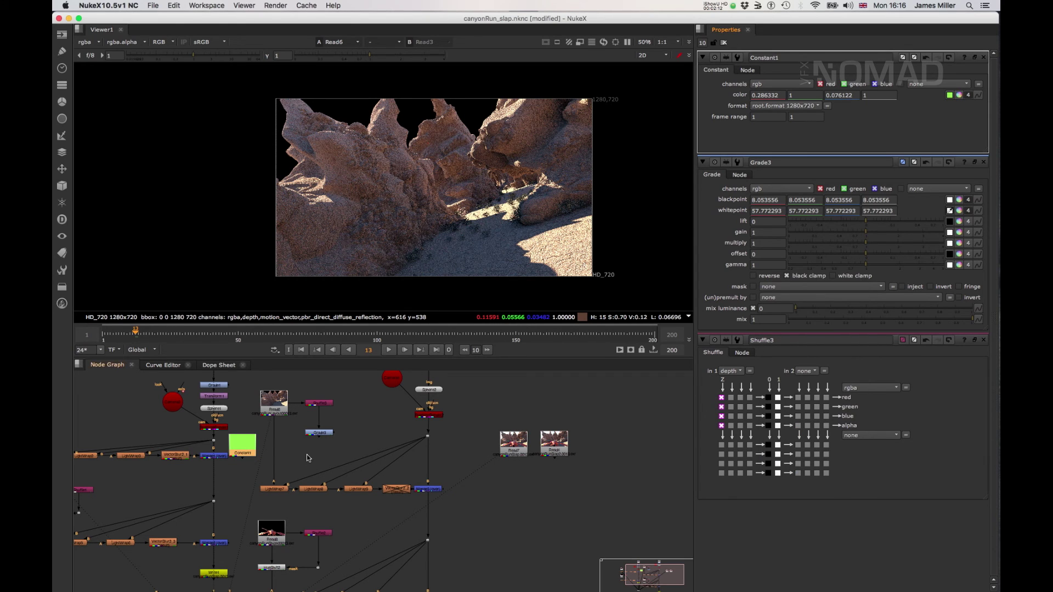
Add a Merge node, insert it directly below the canyon Read beside the Constant, and view its output
key(Tab)
text(merge)
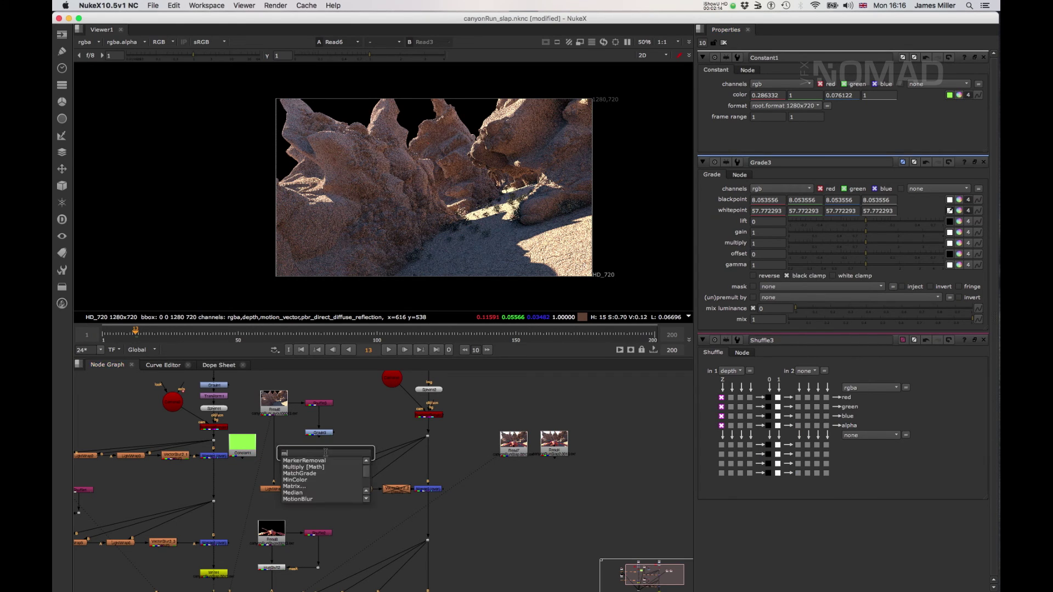
key(Return)
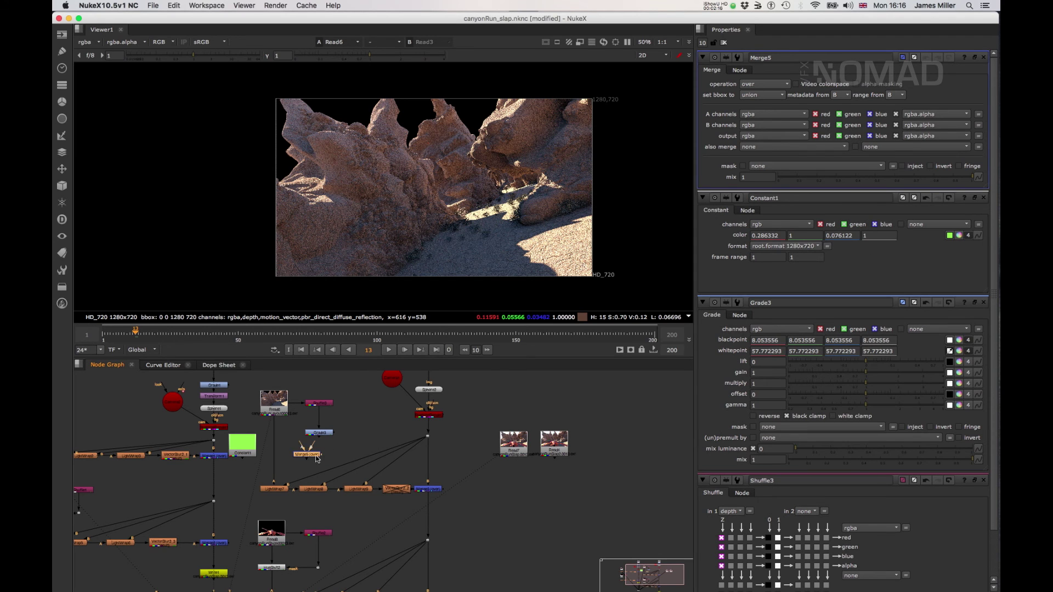
drag(317, 458, 280, 446)
key(1)
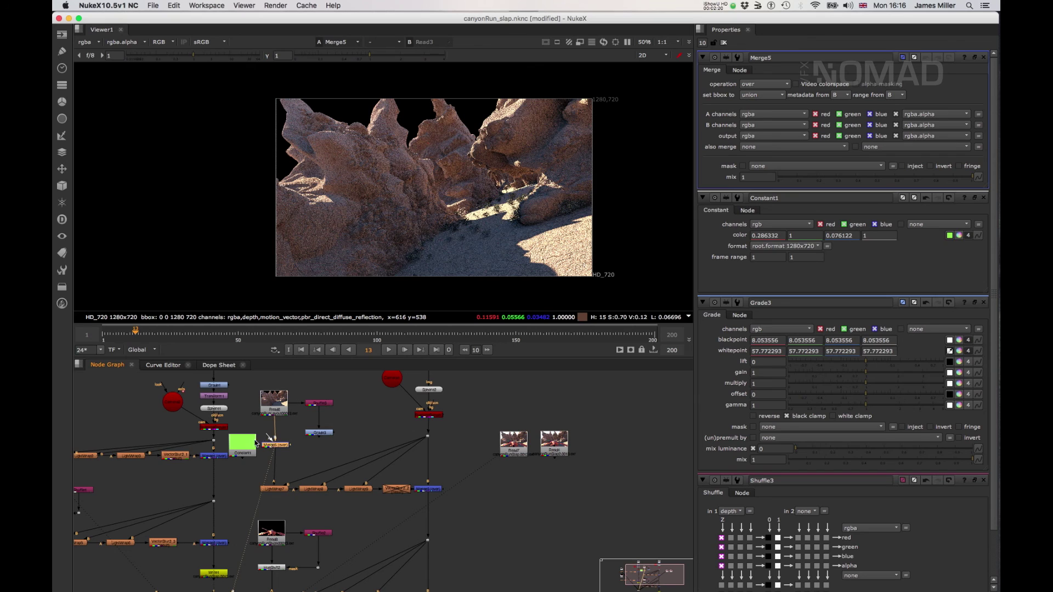
Connect the Merge's A input to the green Constant and its mask to the depth Grade, aligning the Grade with the Merge
drag(259, 444, 243, 445)
click(277, 447)
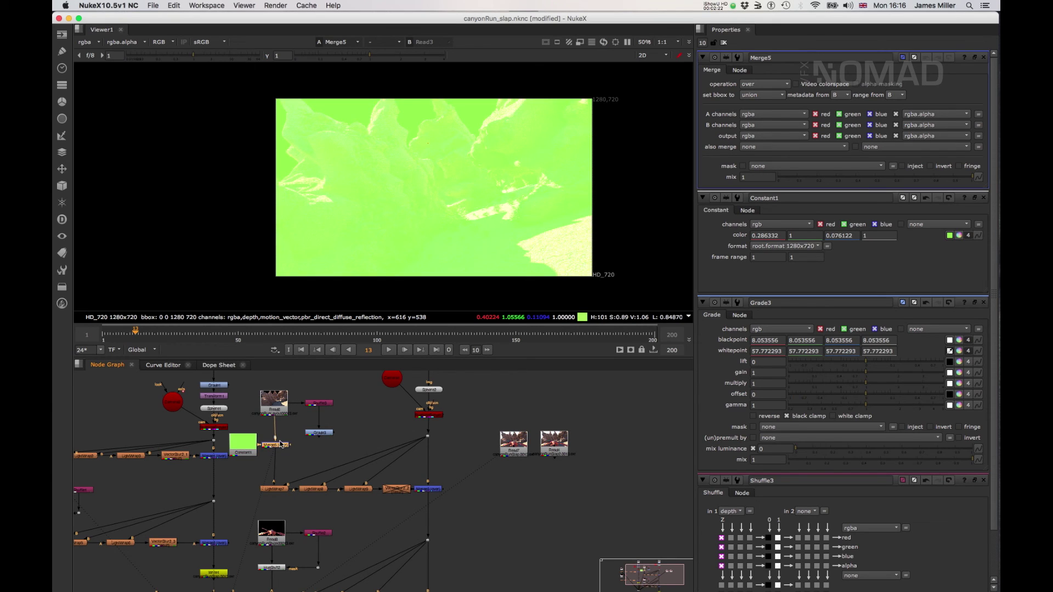
drag(298, 449, 323, 448)
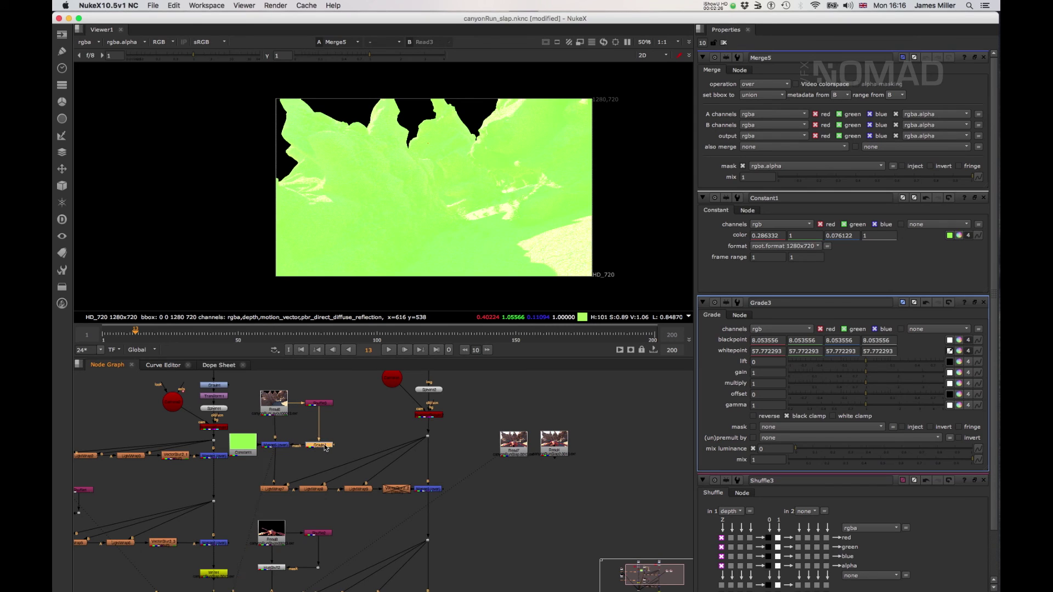
Lower the mix of the Constant's Merge to 0.005
click(285, 445)
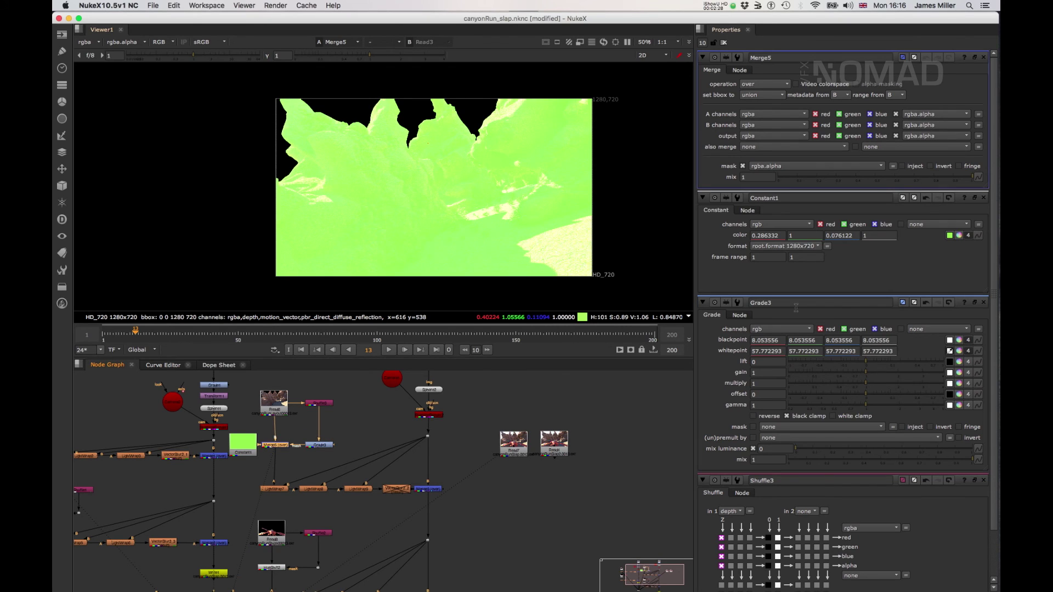
drag(888, 182, 779, 181)
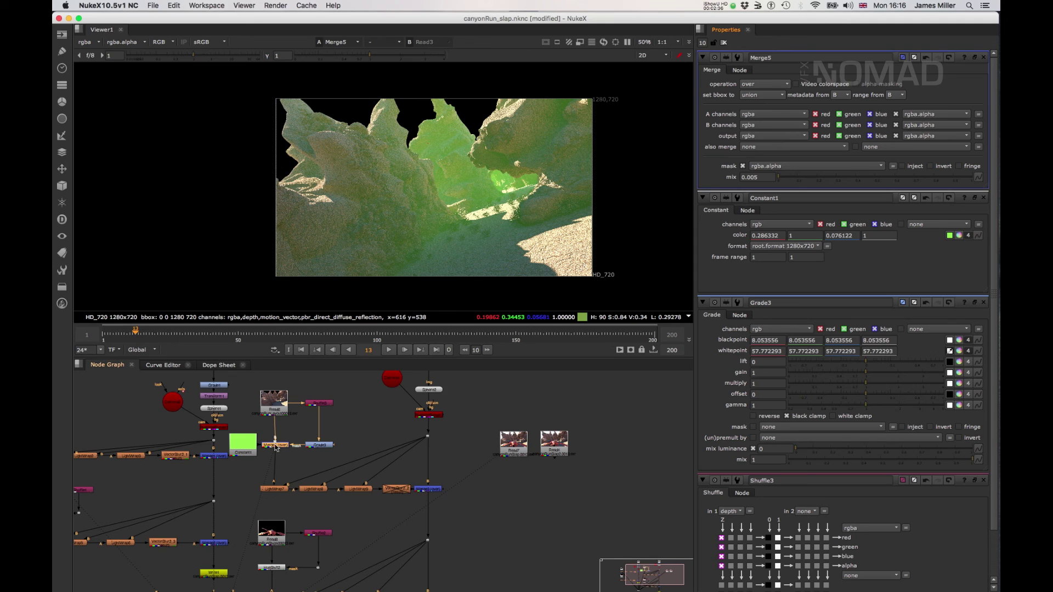
click(250, 442)
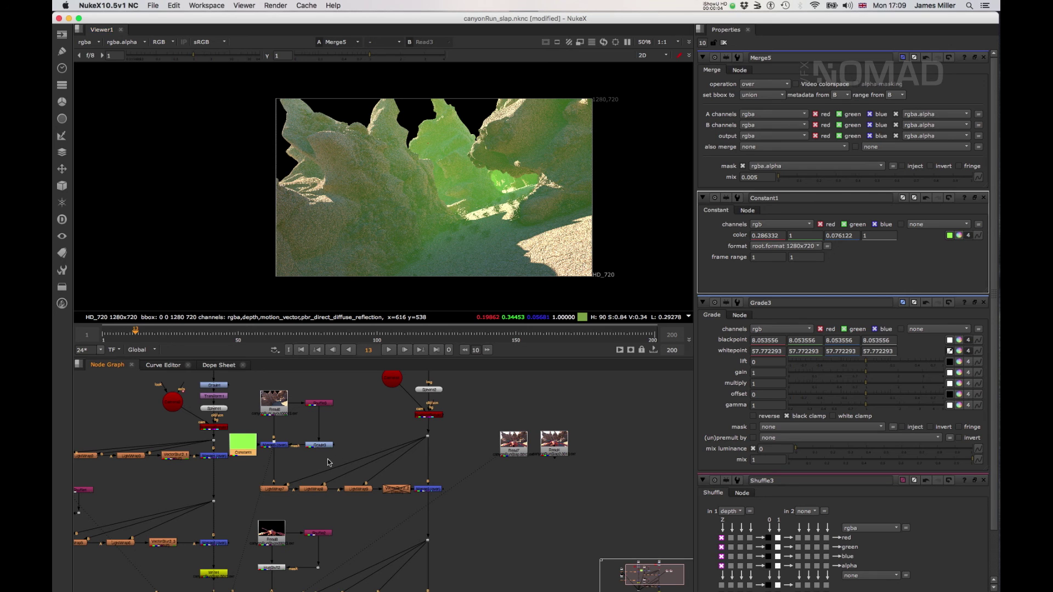
Disable the Merge that lays the green Constant over the canyon
scroll(322, 470, left, 5)
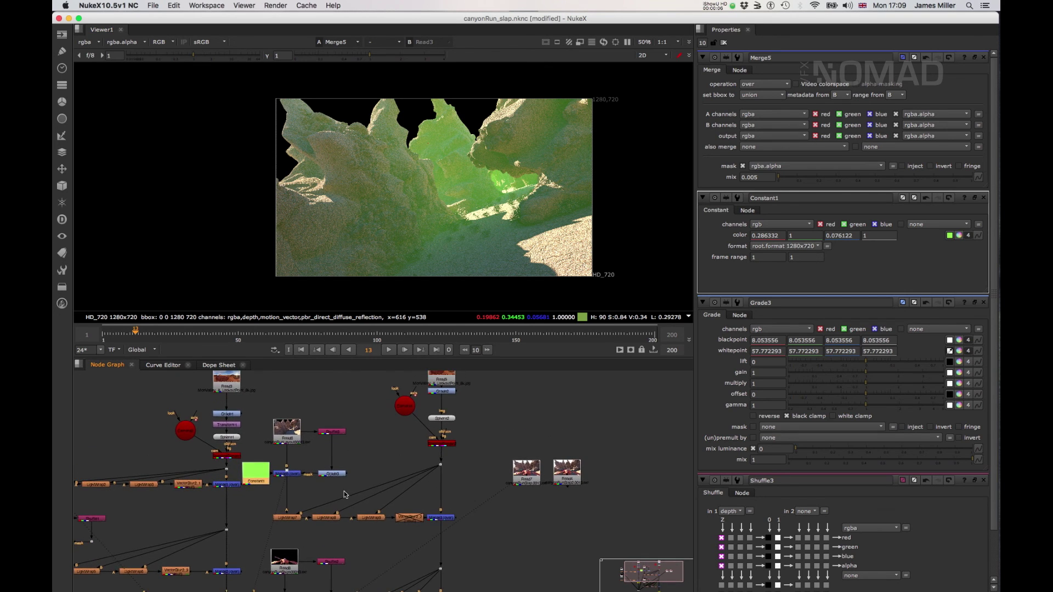
click(330, 459)
key(d)
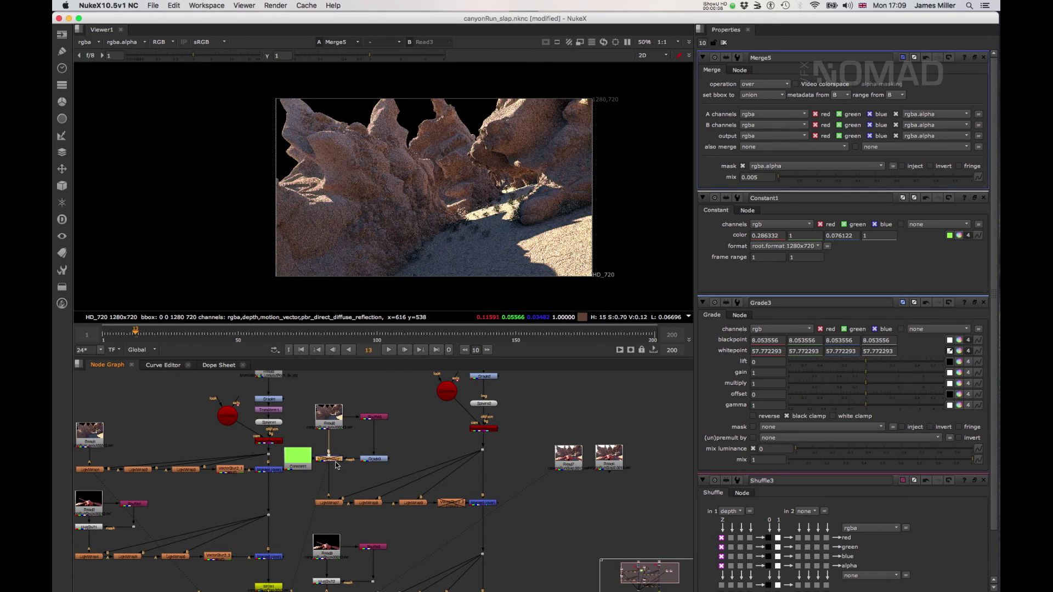
Compare the two rendered comps, Read7 and Read4, by viewing them alternately
scroll(378, 482, down, 3)
scroll(378, 482, right, 5)
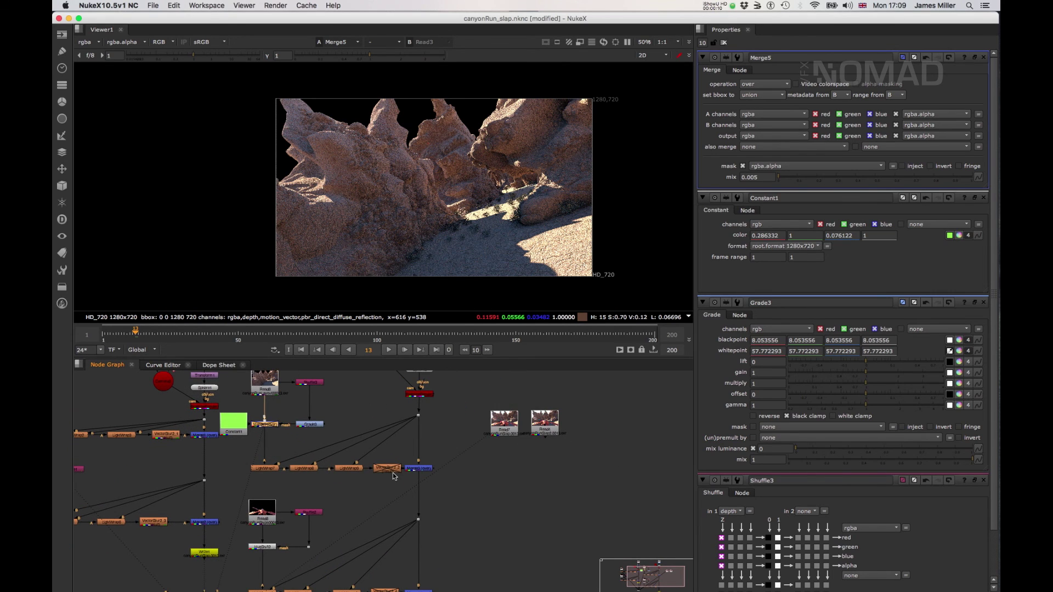
scroll(386, 505, down, 3)
scroll(381, 492, down, 5)
scroll(381, 492, right, 5)
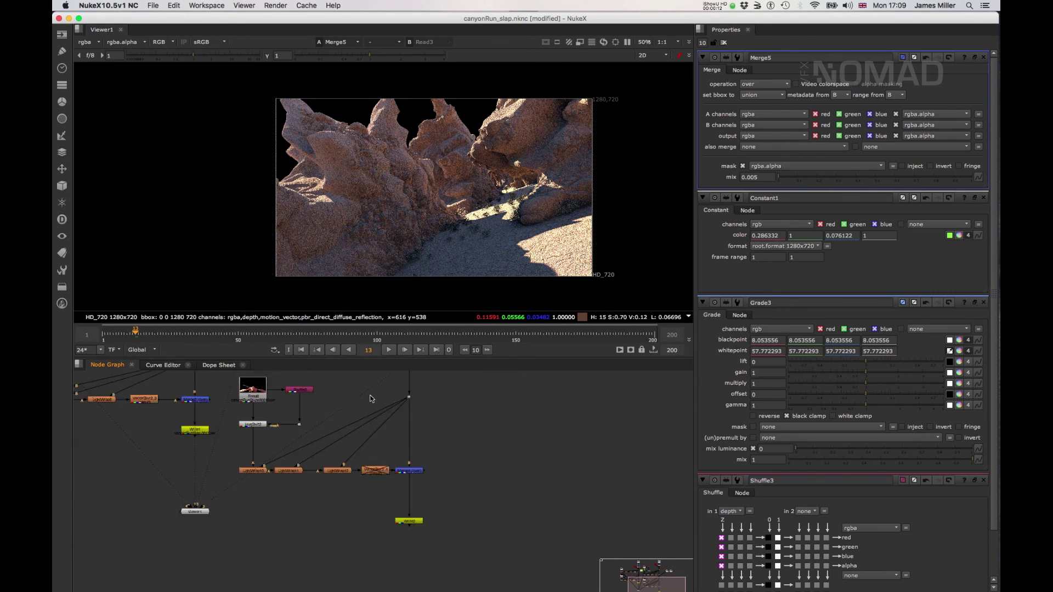
scroll(422, 471, up, 8)
scroll(422, 472, right, 4)
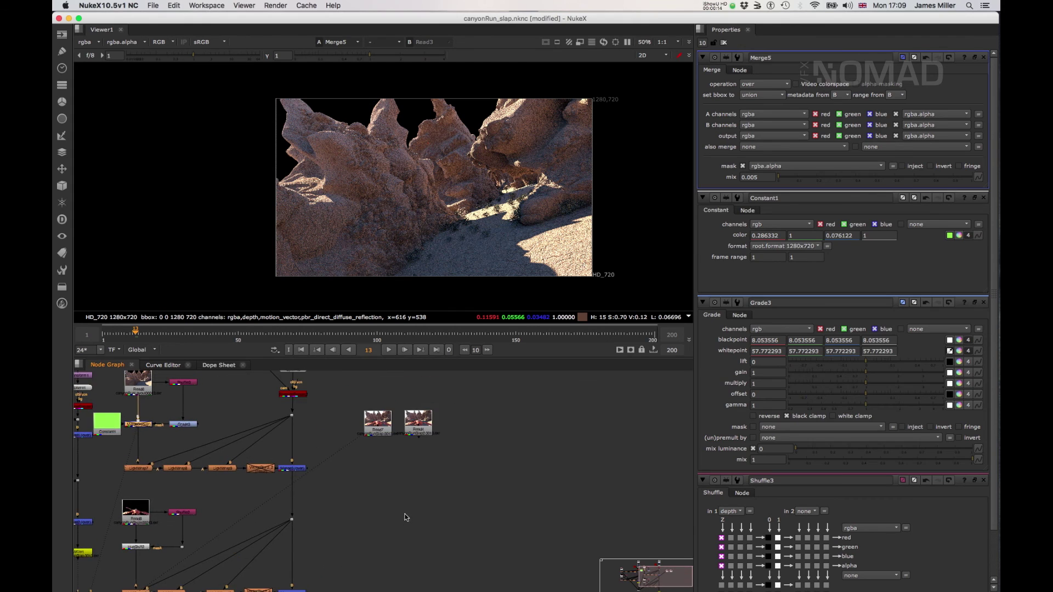
click(377, 447)
key(1)
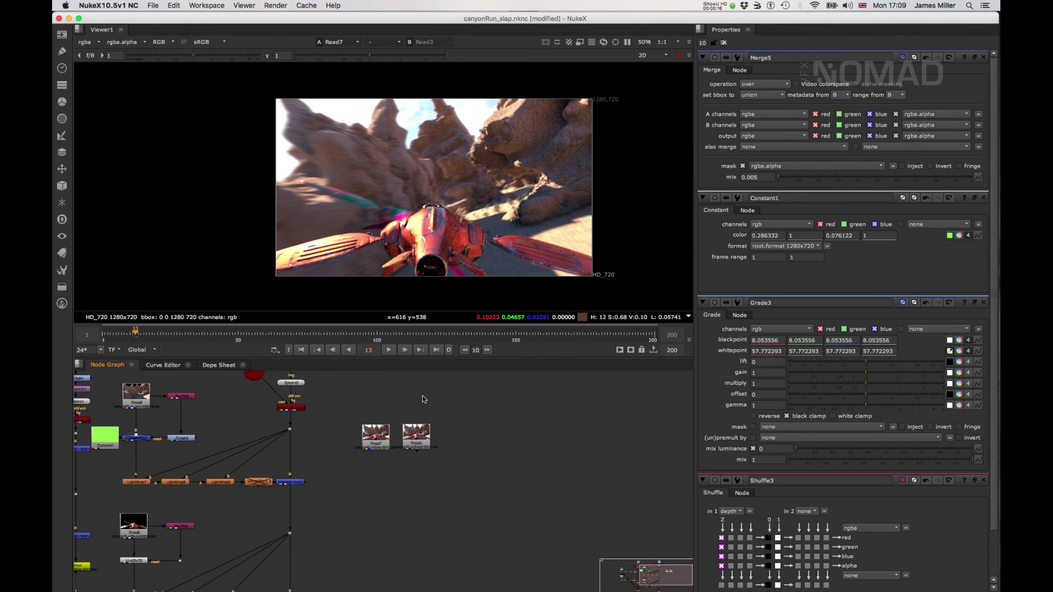
click(418, 436)
key(1)
click(377, 438)
key(1)
Space the Read7 and Read4 nodes further apart and view Read7
mouse_move(377, 438)
mouse_down()
mouse_move(368, 455)
mouse_move(370, 441)
mouse_up()
click(411, 442)
key(1)
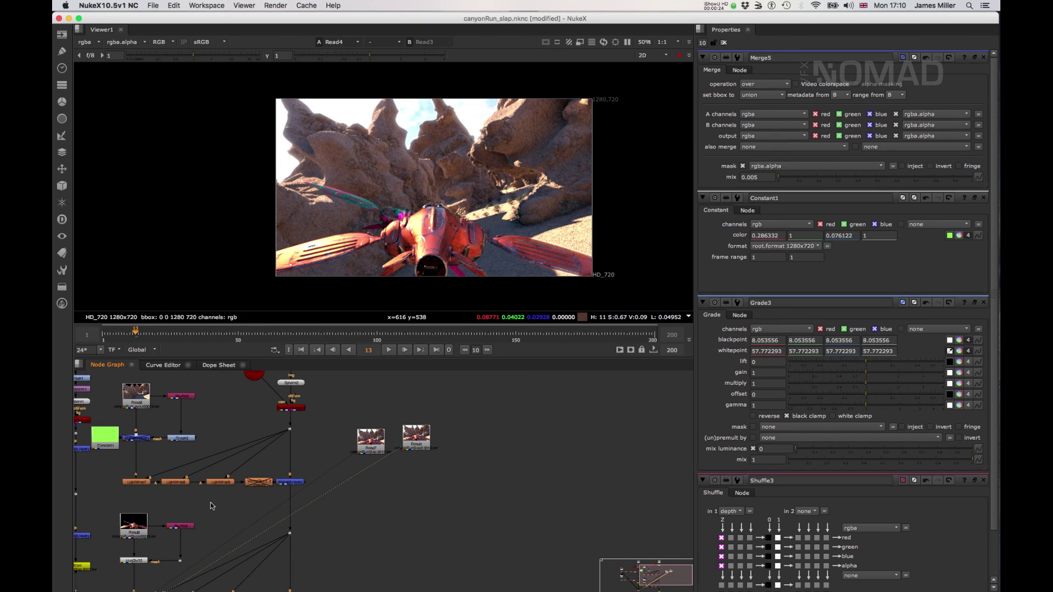
drag(426, 447, 447, 455)
click(371, 446)
key(1)
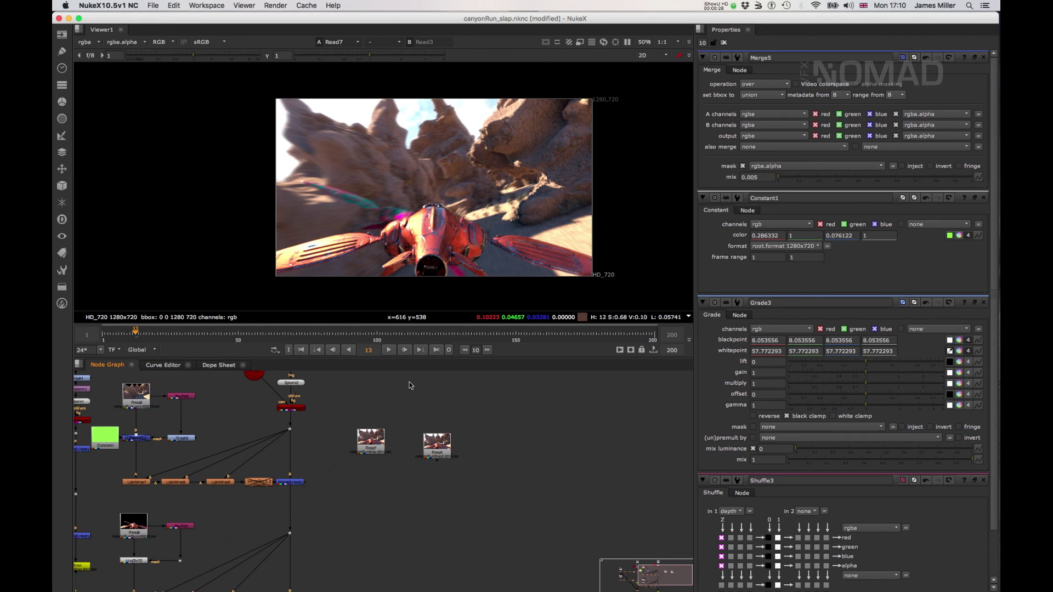
Play back the Read7 comp in a full-window viewer, with the whole frame centred at 100%
key(space)
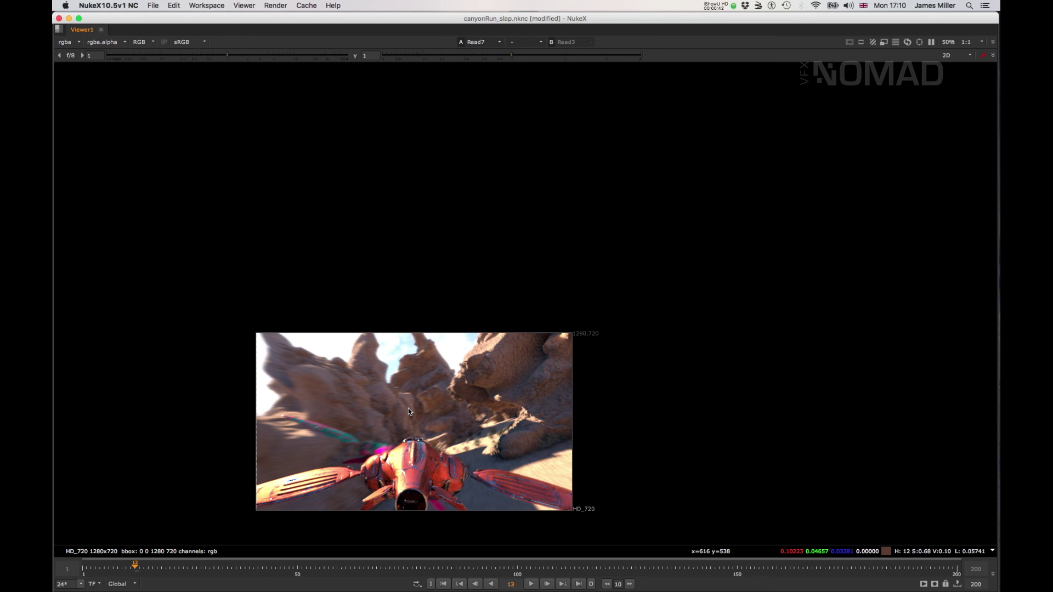
click(531, 584)
scroll(428, 467, up, 6)
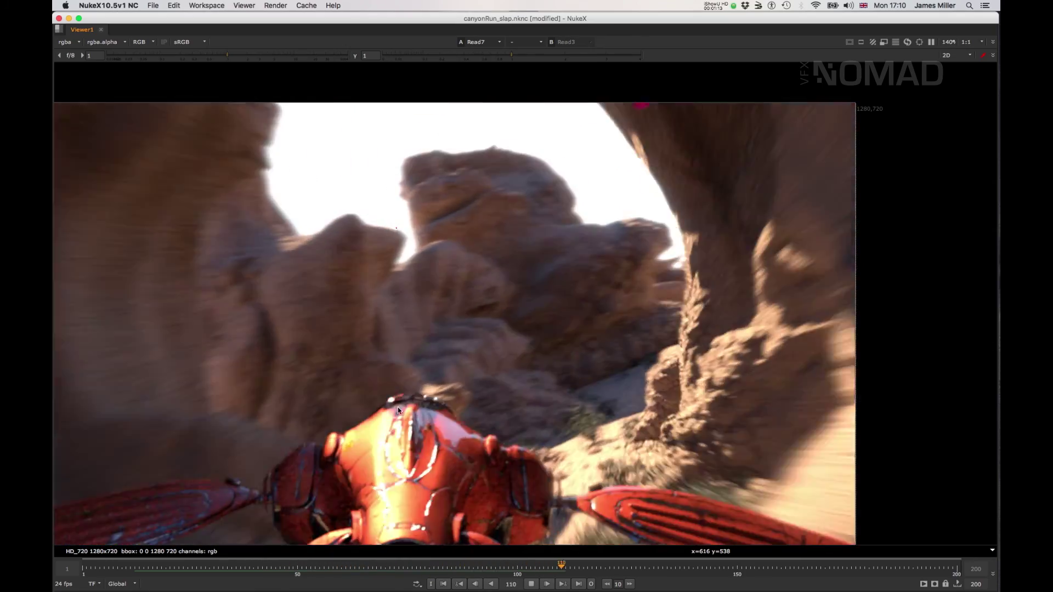
scroll(397, 407, up, 3)
scroll(384, 434, down, 5)
middle_drag(400, 408, 508, 337)
scroll(451, 370, up, 2)
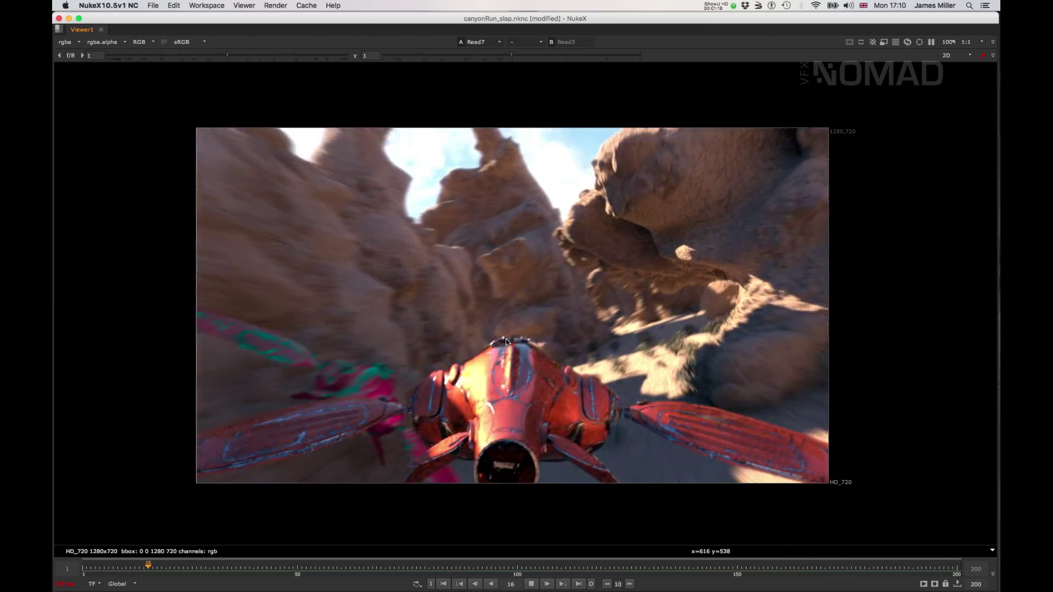